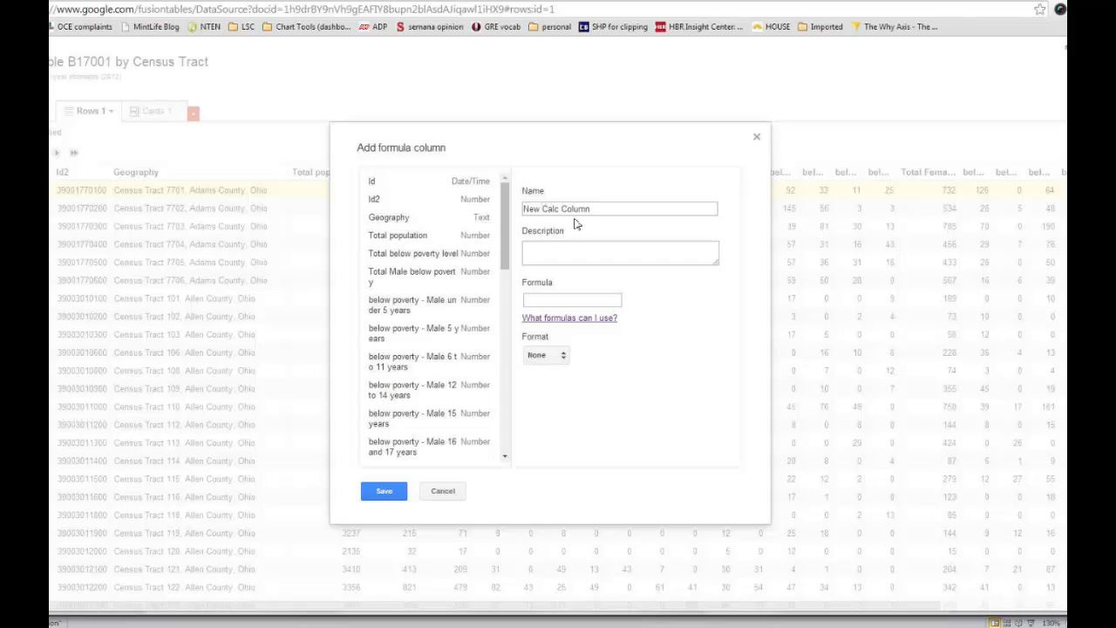
# Step: Name the new formula column "Total Older Adult Population" and describe it as "Men and women age 65+"
pyautogui.moveTo(603, 209); pyautogui.dragTo(524, 206)
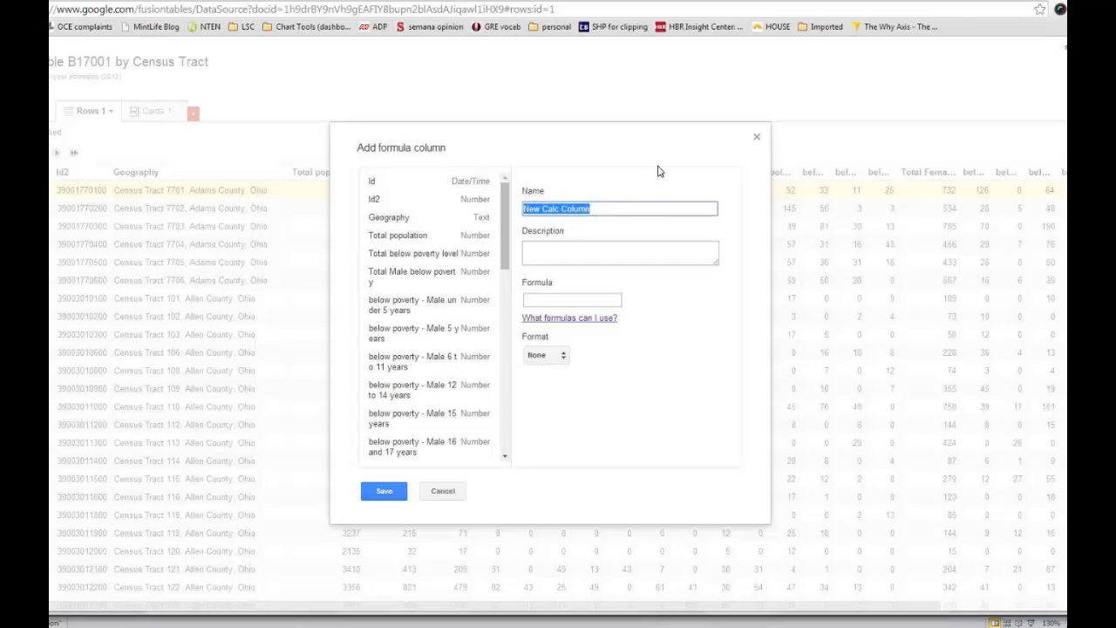
pyautogui.write('Total')
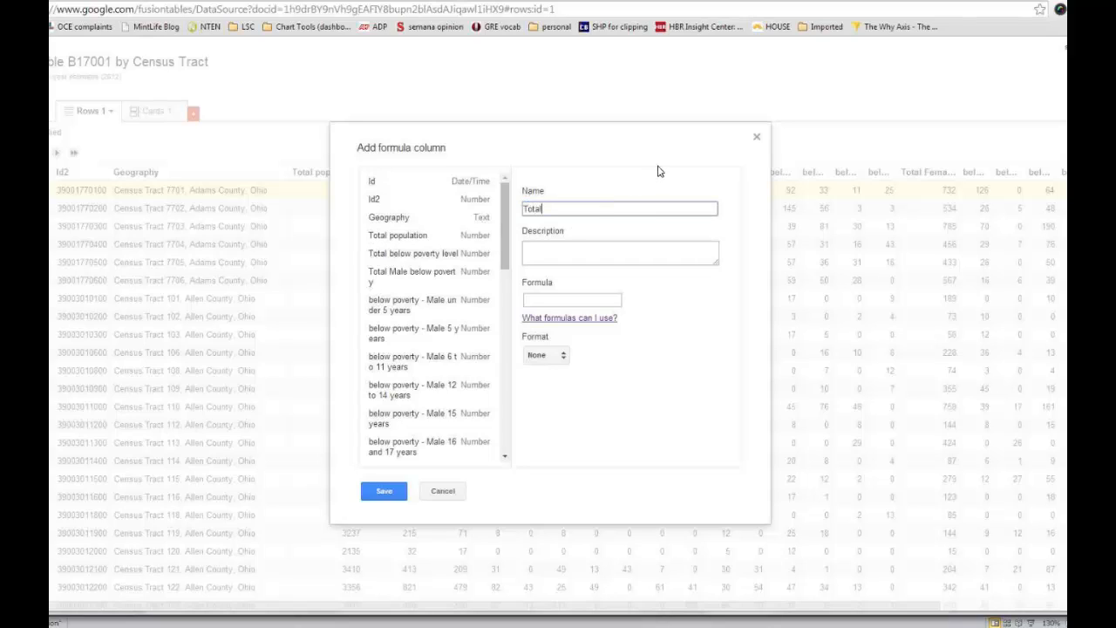
pyautogui.write(' Older Adult Population')
pyautogui.press('Tab')
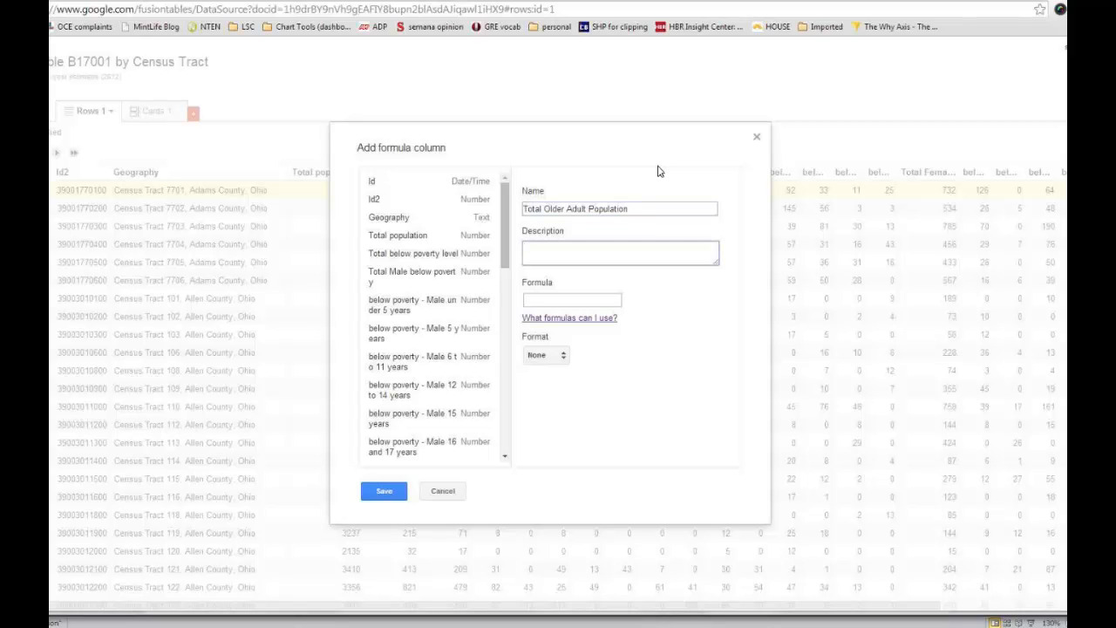
pyautogui.write('Men and women age 65+')
# Step: Paste the formula adding the below-poverty Male and Female counts for 65 to 74 years and 75 years and over, and save the column
pyautogui.click(539, 300)
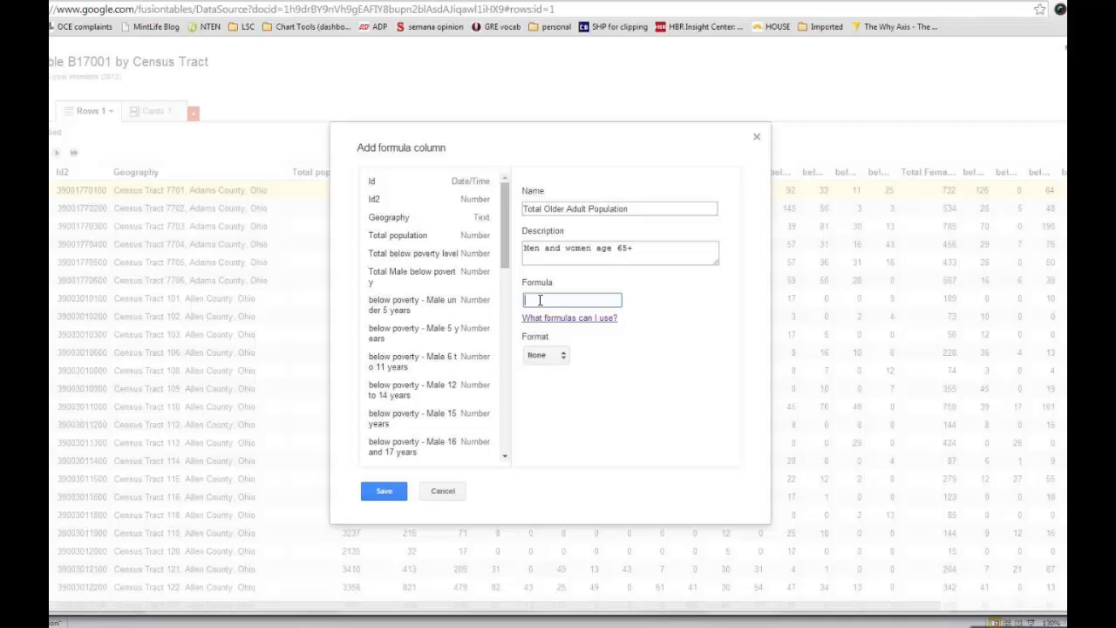
pyautogui.write('Female 75 years and over')
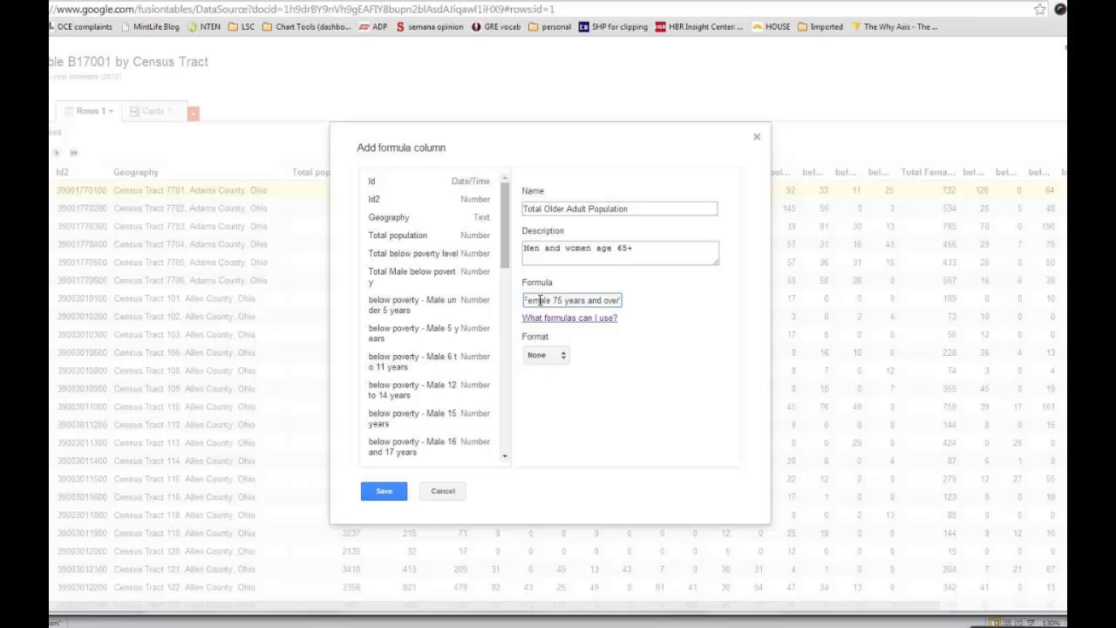
pyautogui.click(384, 493)
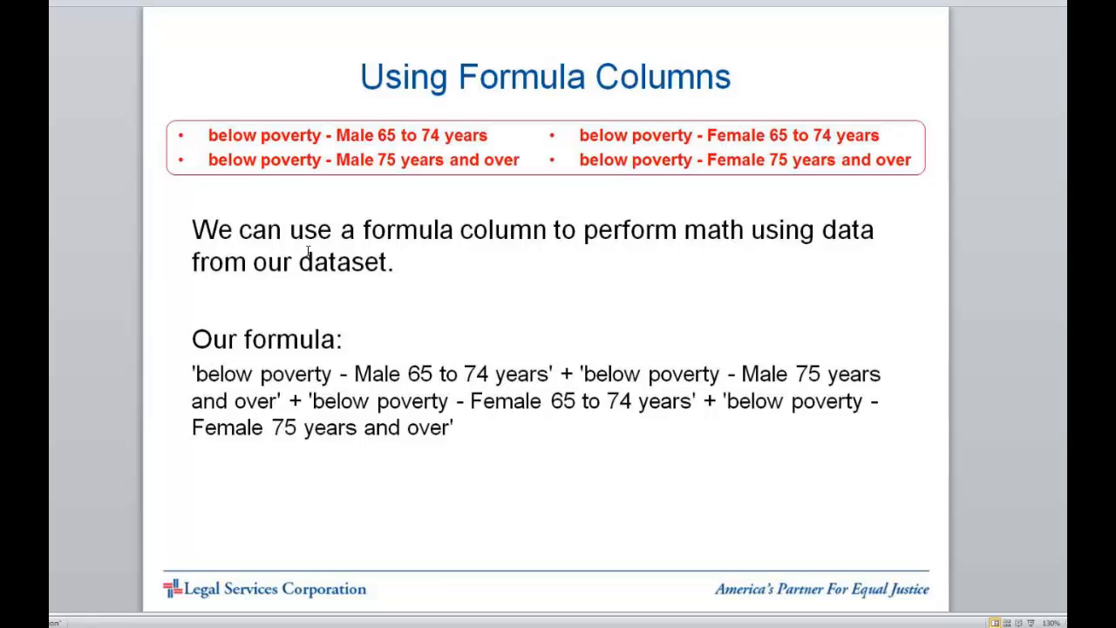
# Step: Examine the formula's quoted column names on the Using Formula Columns slide in PowerPoint and look through the poverty table's columns
pyautogui.click(196, 374)
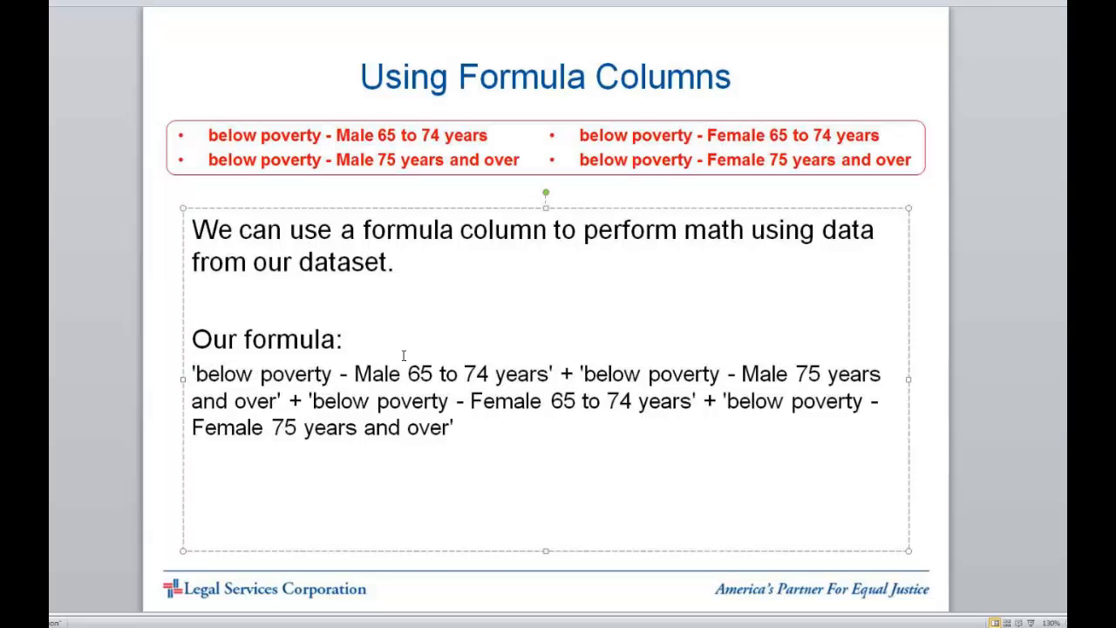
pyautogui.click(315, 373)
pyautogui.moveTo(198, 374); pyautogui.dragTo(190, 373)
pyautogui.click(178, 625)
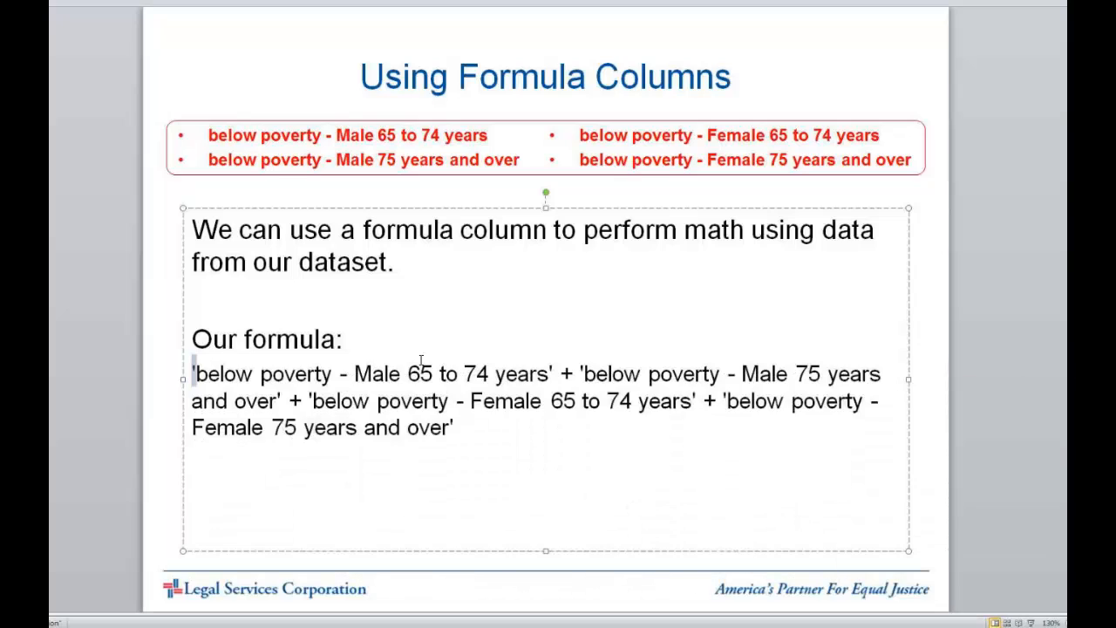
pyautogui.click(550, 374)
pyautogui.moveTo(201, 373); pyautogui.dragTo(555, 380)
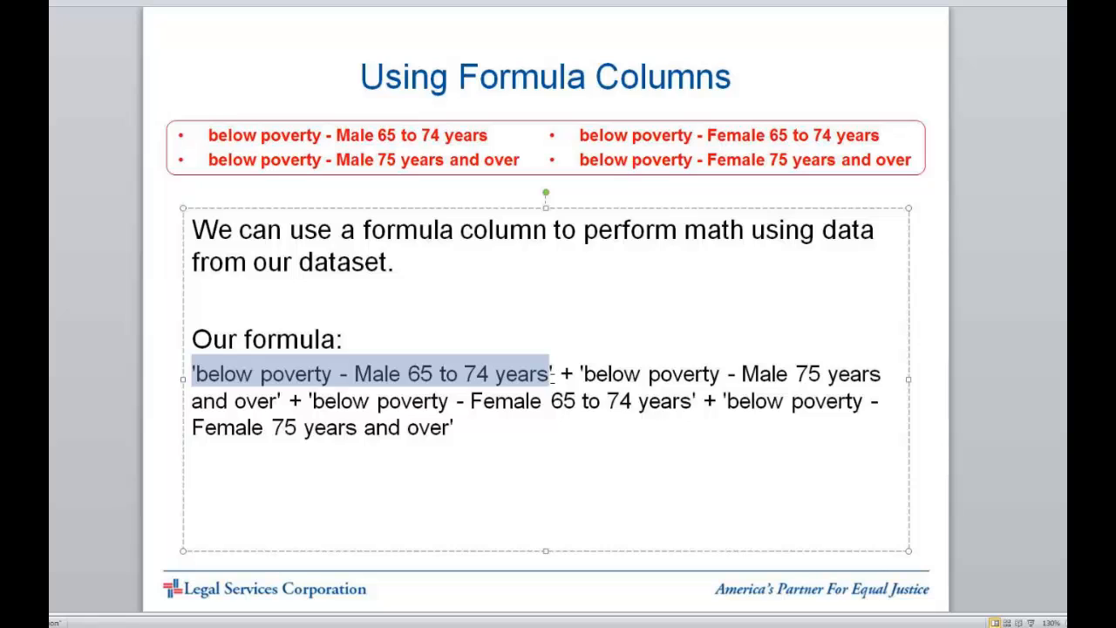
pyautogui.click(555, 380)
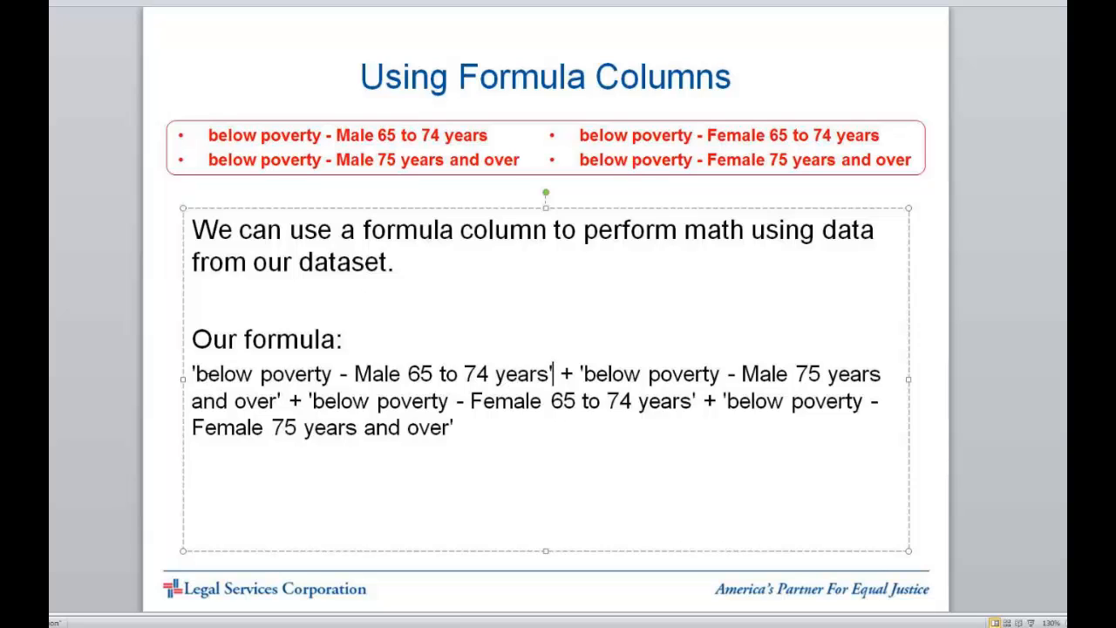
pyautogui.moveTo(193, 375); pyautogui.dragTo(550, 376)
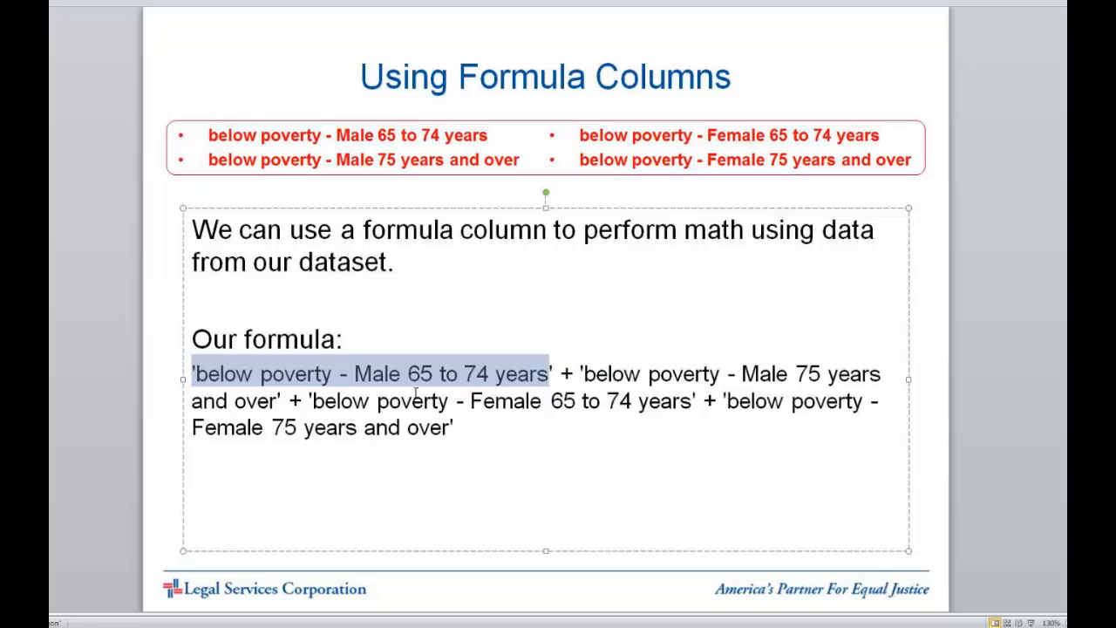
pyautogui.click(462, 420)
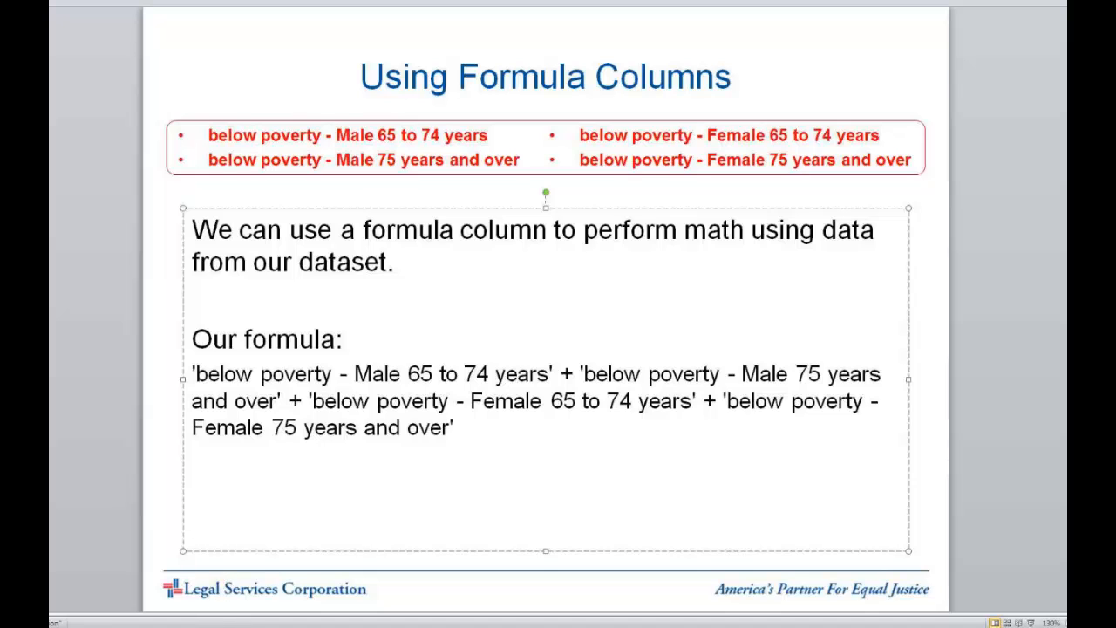
pyautogui.click(223, 627)
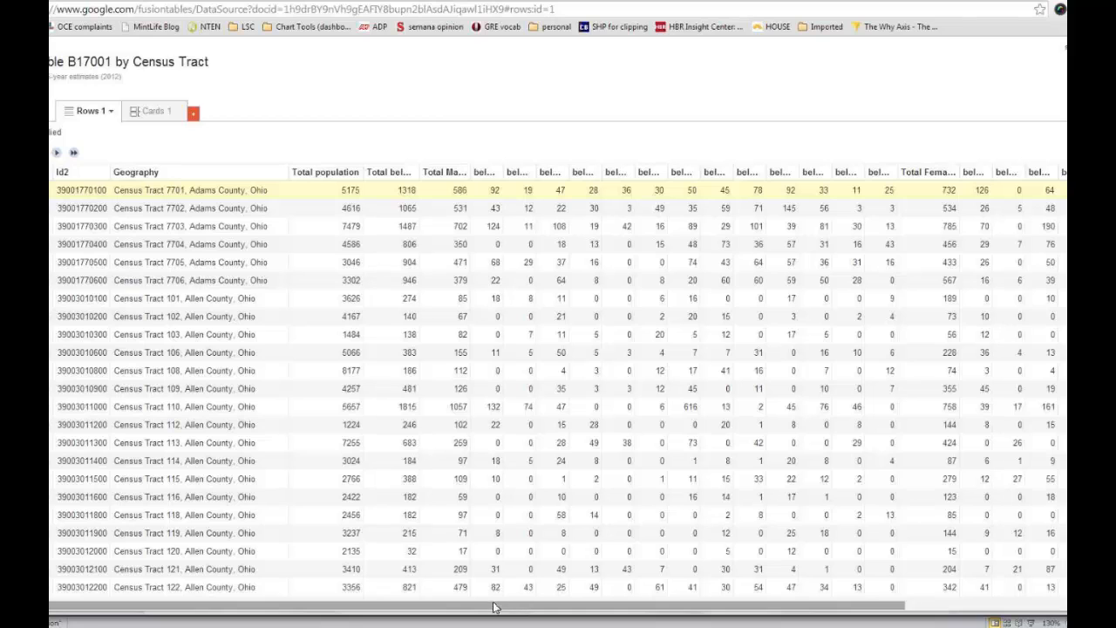
pyautogui.moveTo(494, 608); pyautogui.dragTo(748, 605)
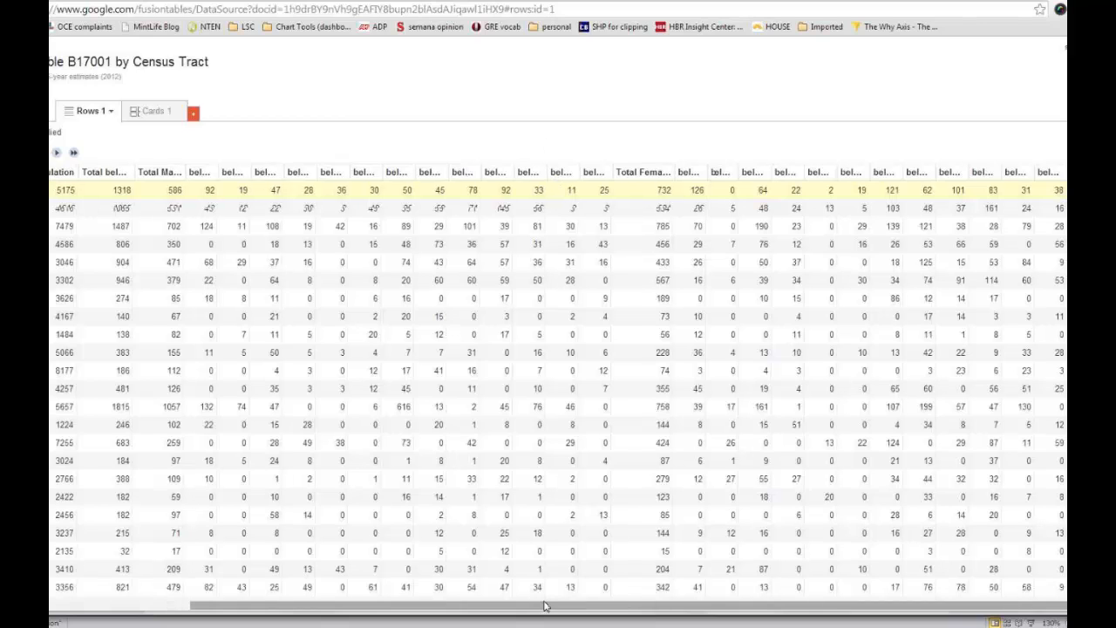
pyautogui.moveTo(544, 606); pyautogui.dragTo(361, 606)
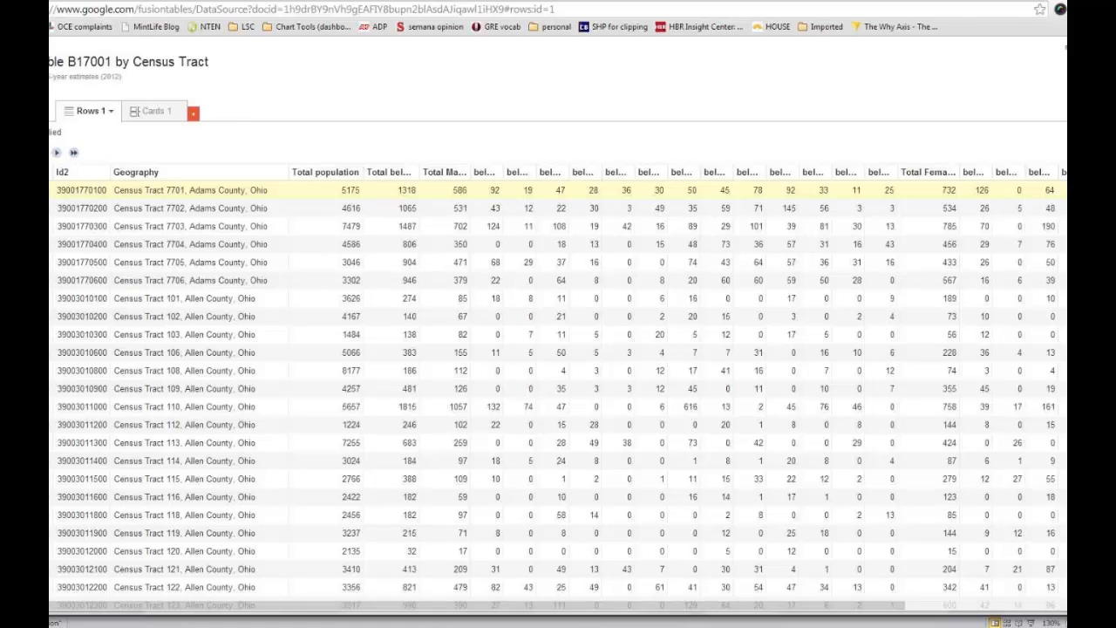
# Step: Create a new Fusion Table from Google Drive and choose Ohio census tracts.kml from the computer as the file to import
pyautogui.click(54, 2)
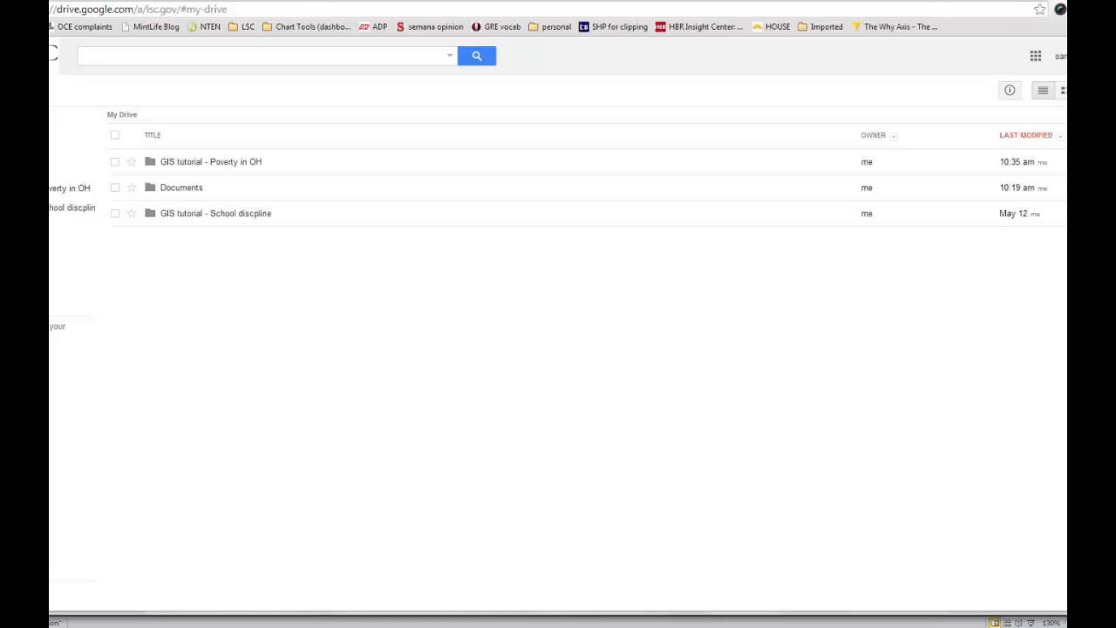
pyautogui.press('c')
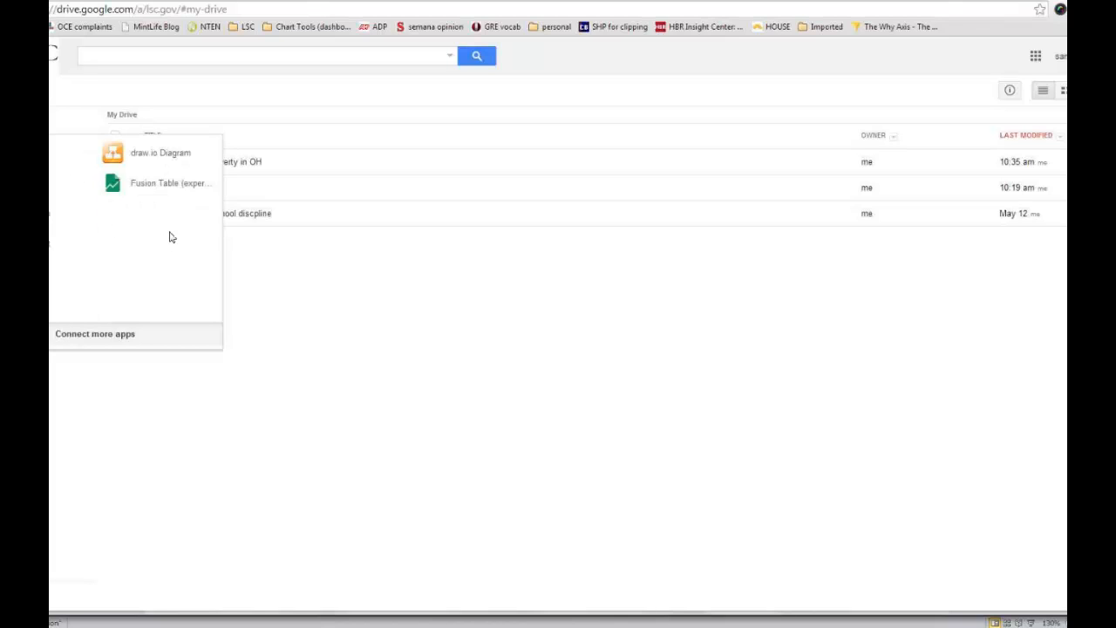
pyautogui.click(154, 185)
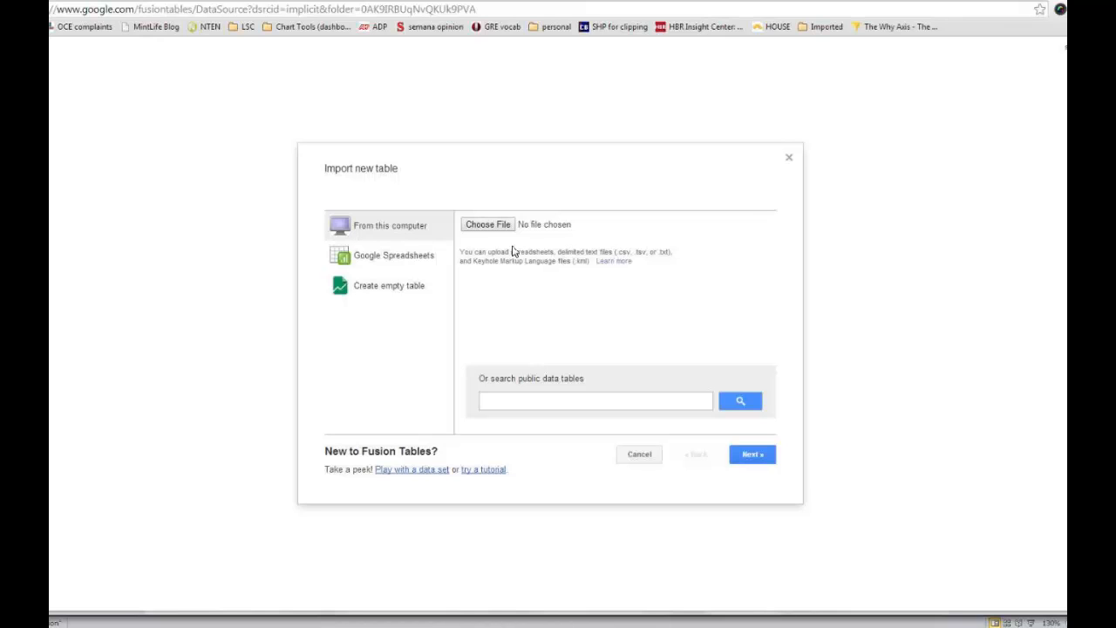
pyautogui.click(488, 225)
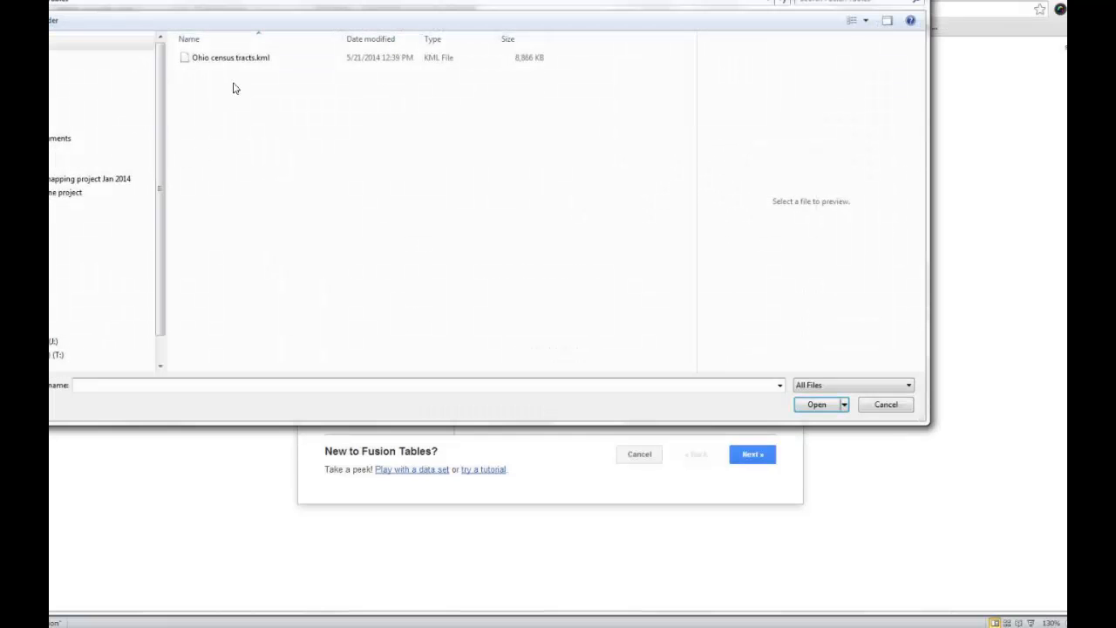
pyautogui.click(232, 61)
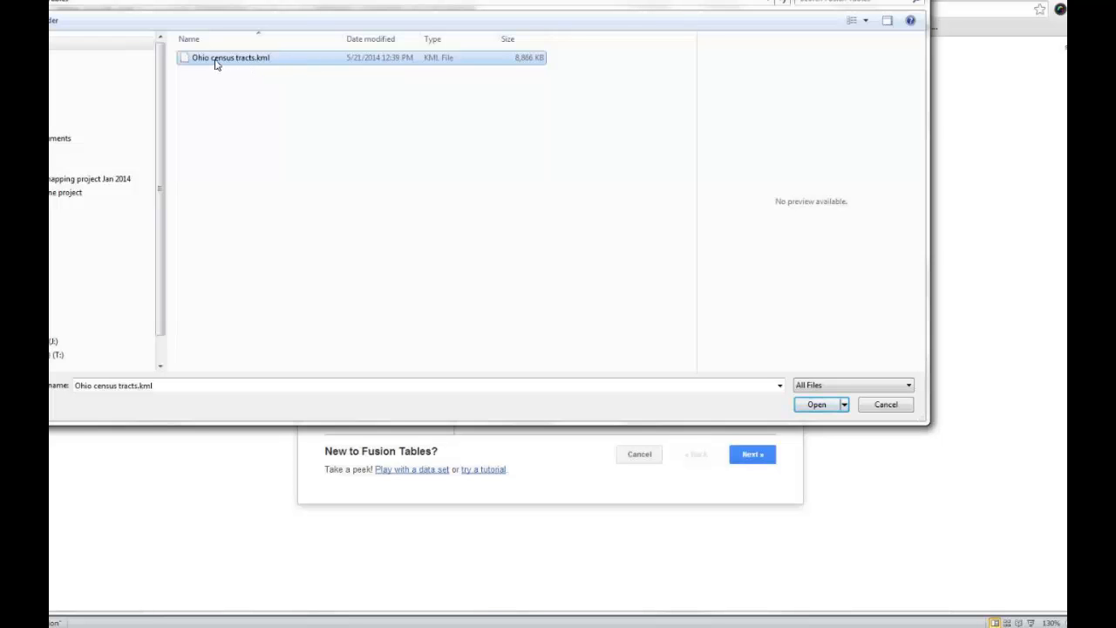
pyautogui.doubleClick(215, 65)
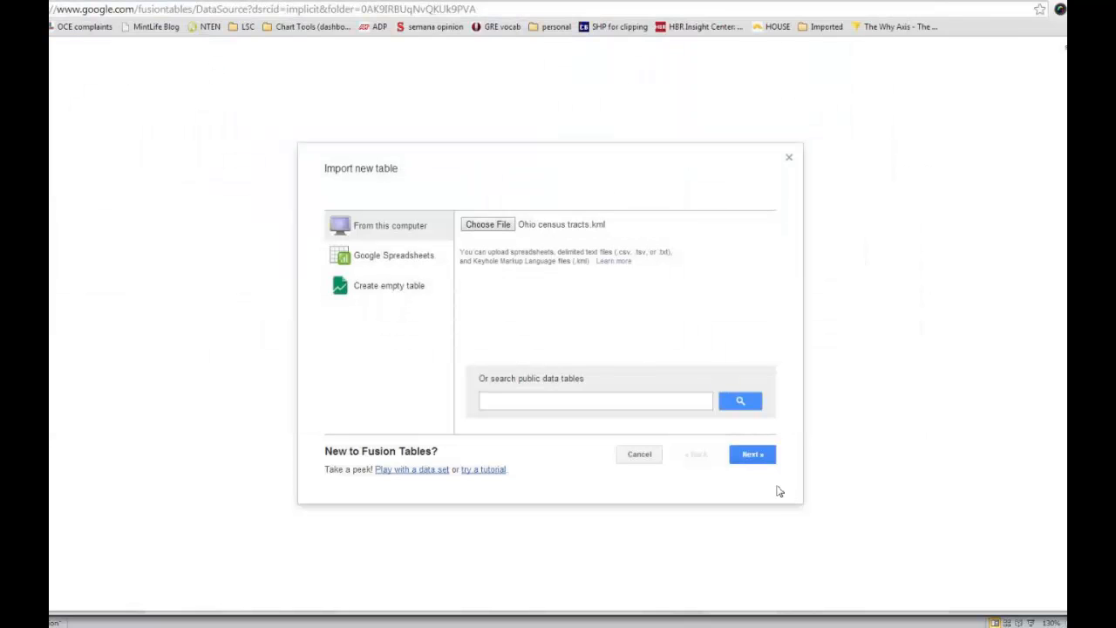
# Step: Complete the import with column names in row 1 and the table name "Ohio census tracts"
pyautogui.click(752, 456)
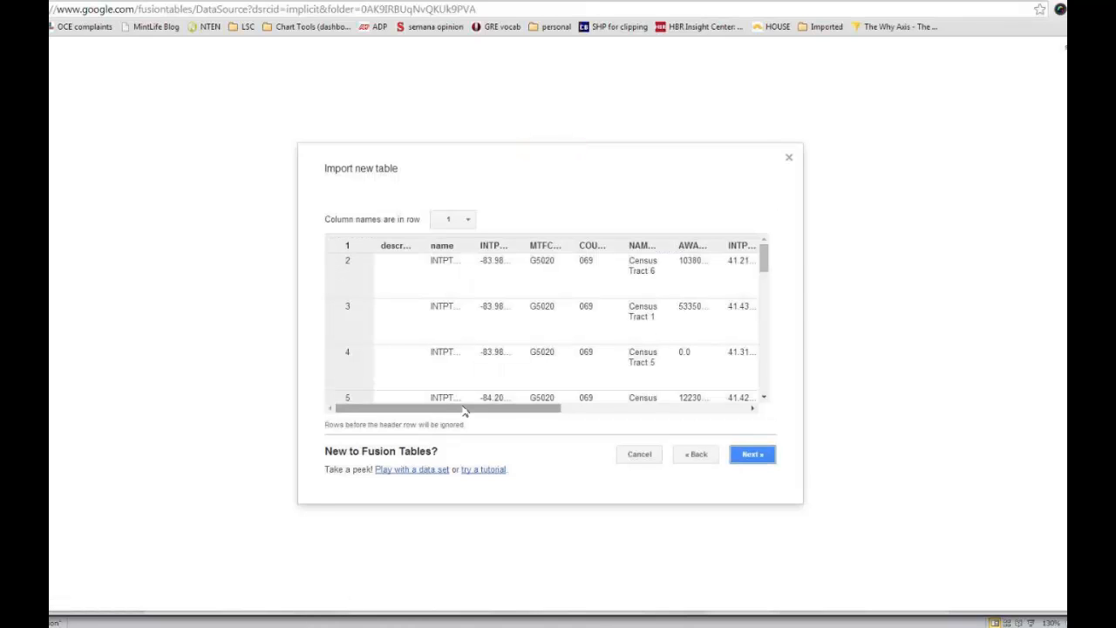
pyautogui.moveTo(465, 412); pyautogui.dragTo(682, 415)
pyautogui.click(749, 455)
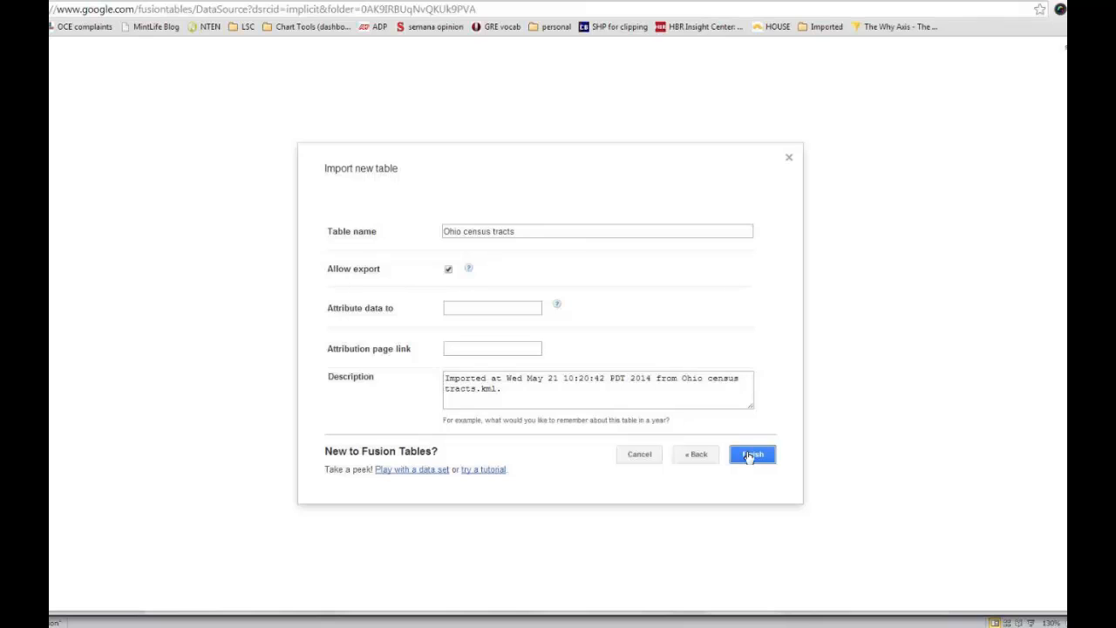
pyautogui.click(531, 231)
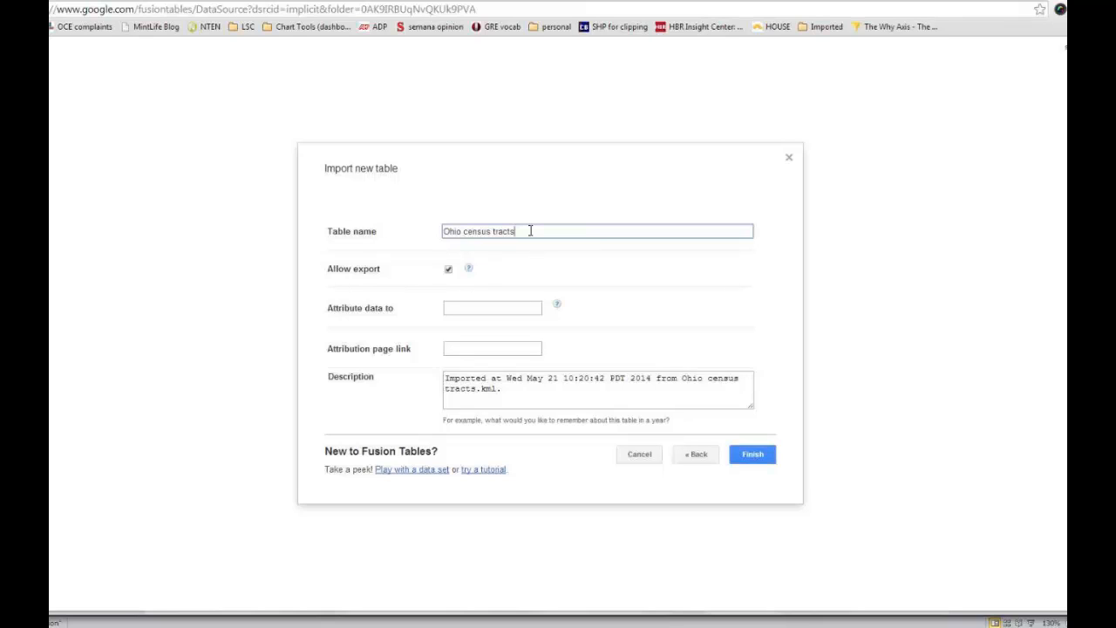
pyautogui.click(759, 454)
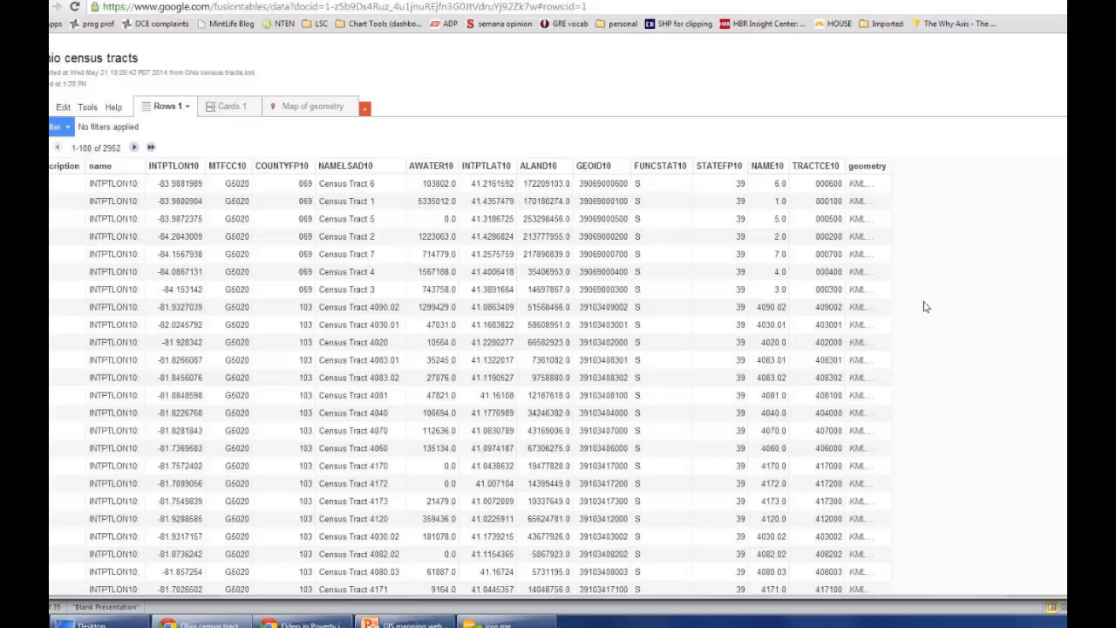
# Step: Check the geometry column's type and settings, leaving them without saving changes
pyautogui.click(883, 167)
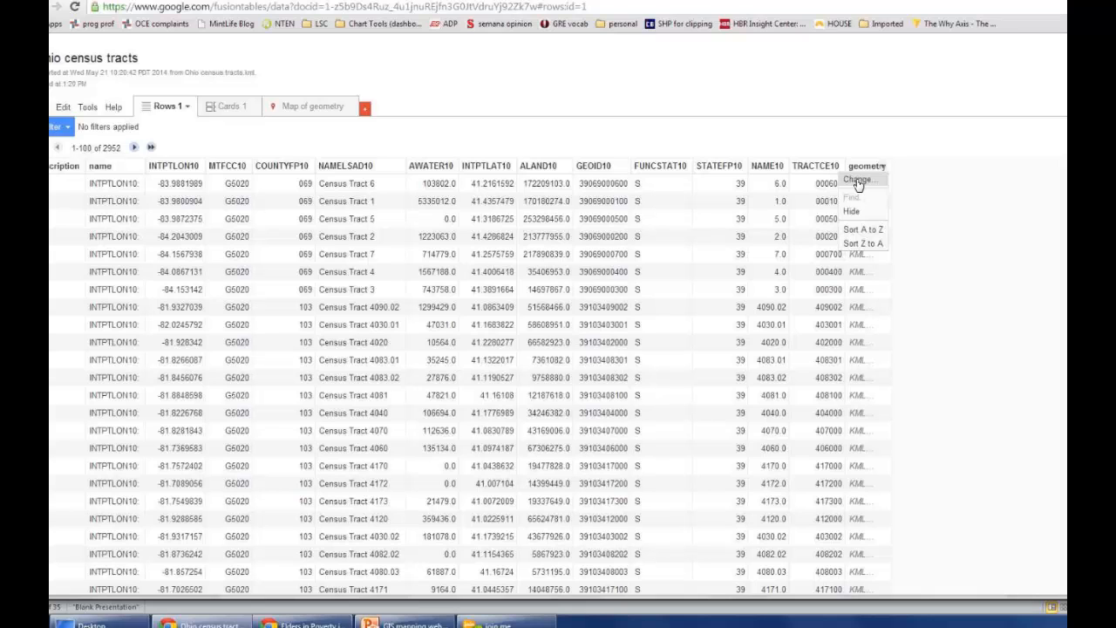
pyautogui.click(858, 180)
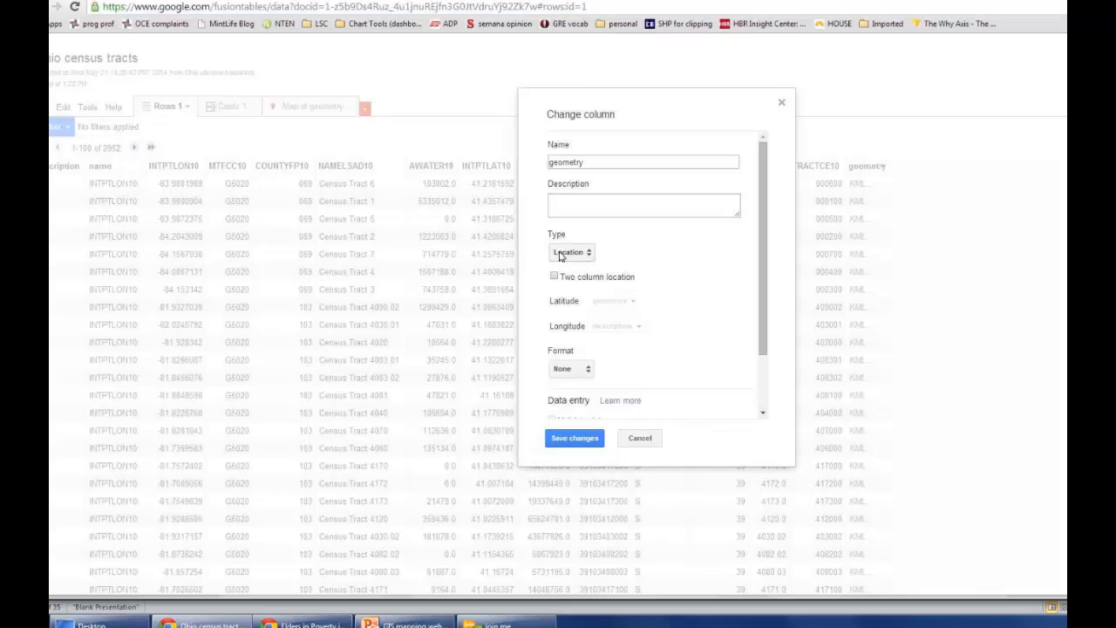
pyautogui.moveTo(761, 275)
pyautogui.mouseDown()
pyautogui.moveTo(758, 323)
pyautogui.moveTo(758, 256)
pyautogui.mouseUp()
pyautogui.click(641, 439)
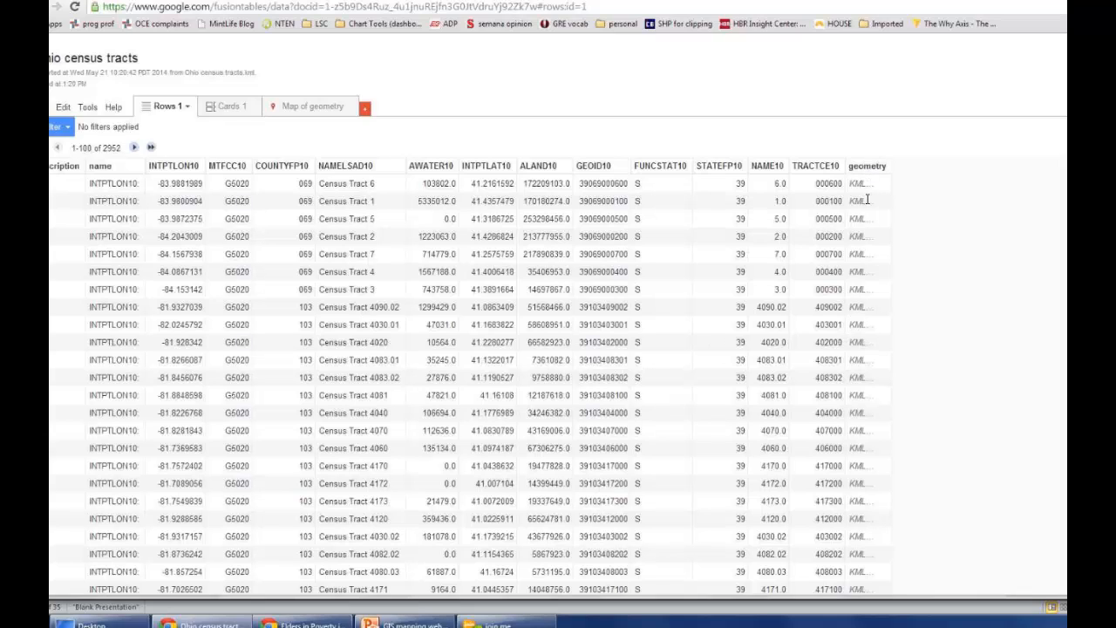
# Step: Start a merge from Ohio Poverty Table B17001 by Census Tract, selecting Ohio census tracts as the table to merge with
pyautogui.click(334, 0)
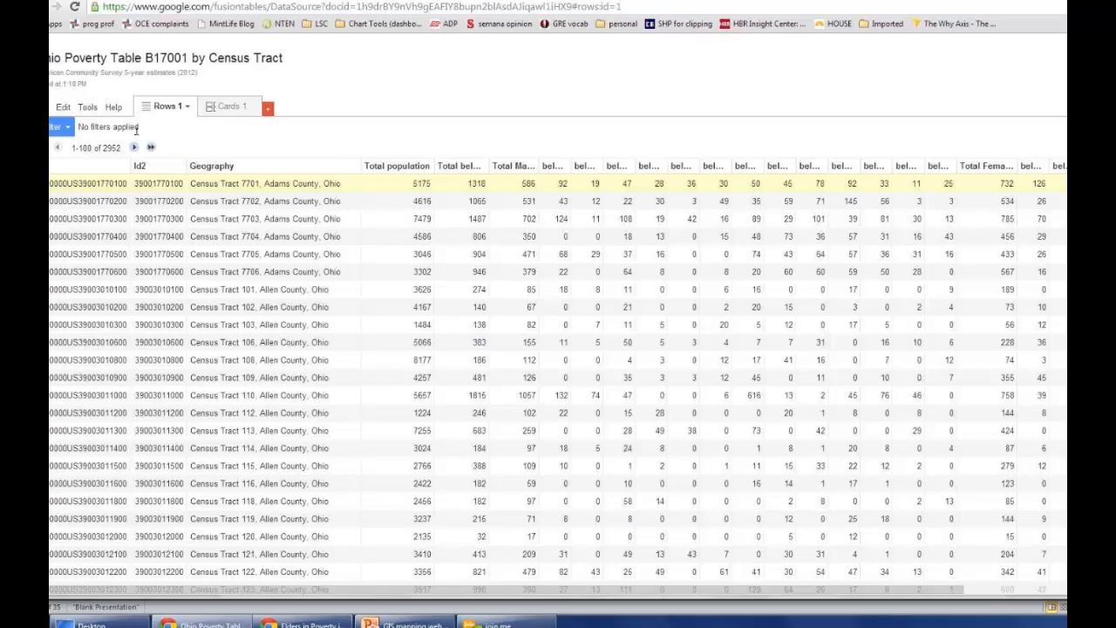
pyautogui.click(43, 107)
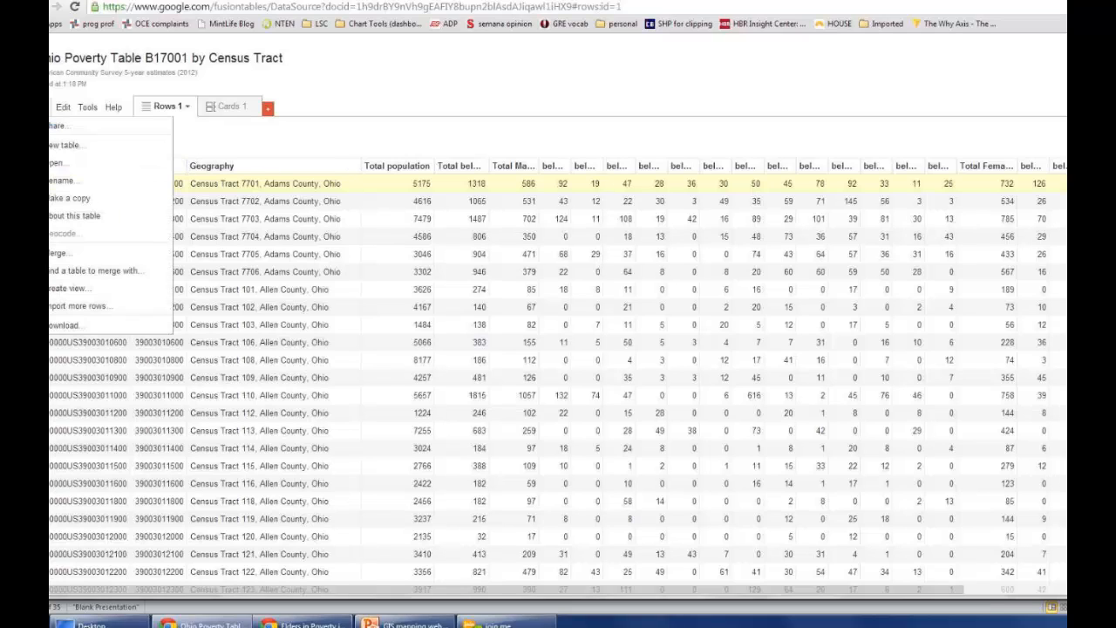
pyautogui.click(58, 253)
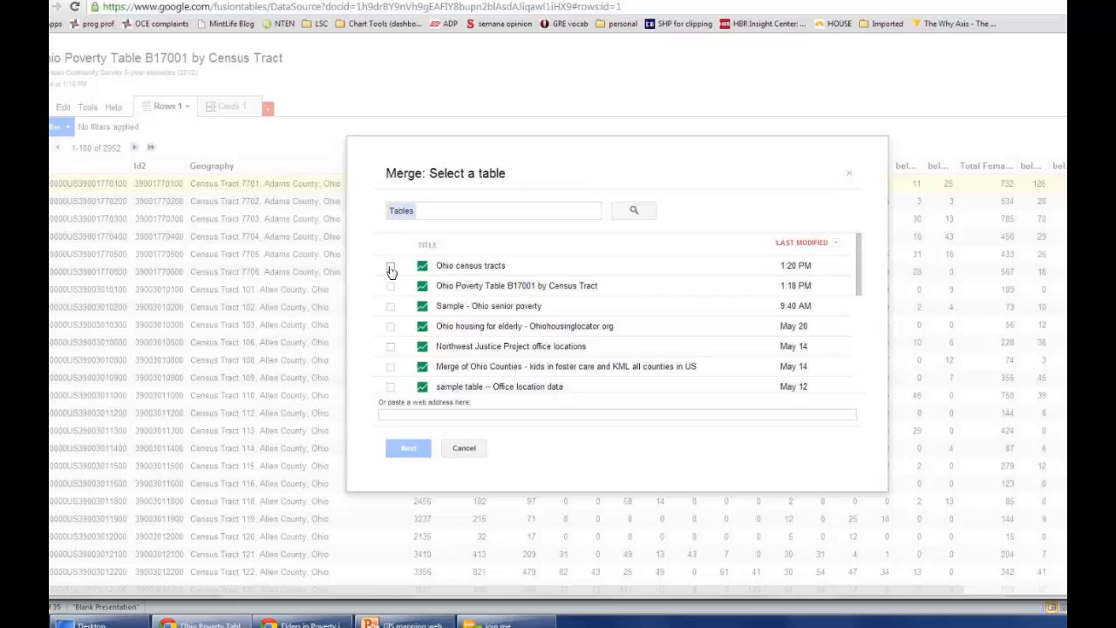
pyautogui.click(391, 269)
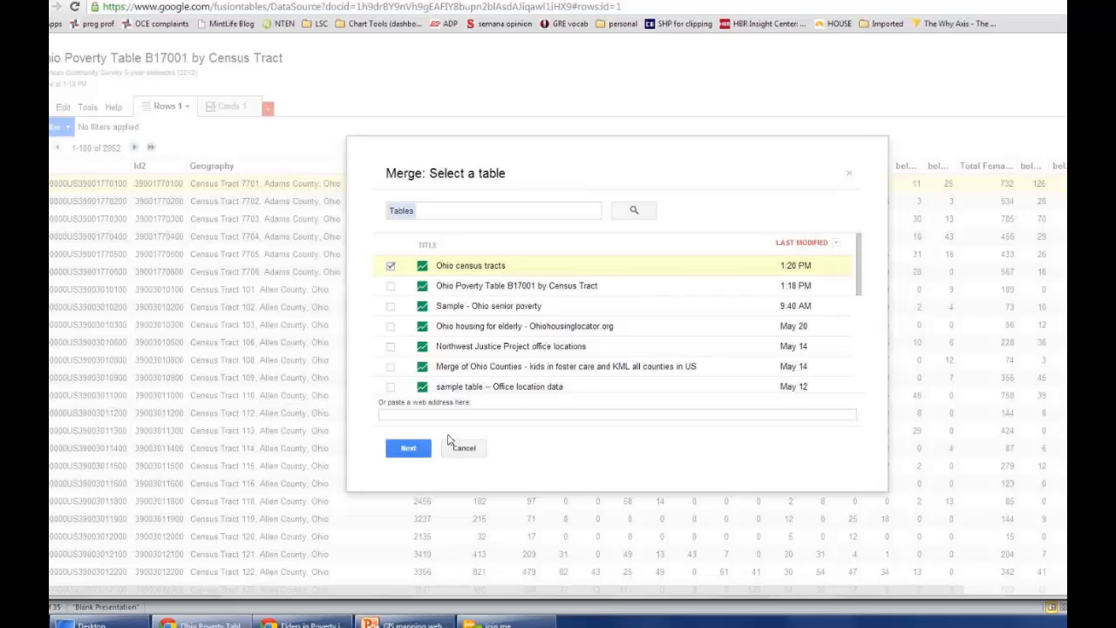
pyautogui.click(412, 450)
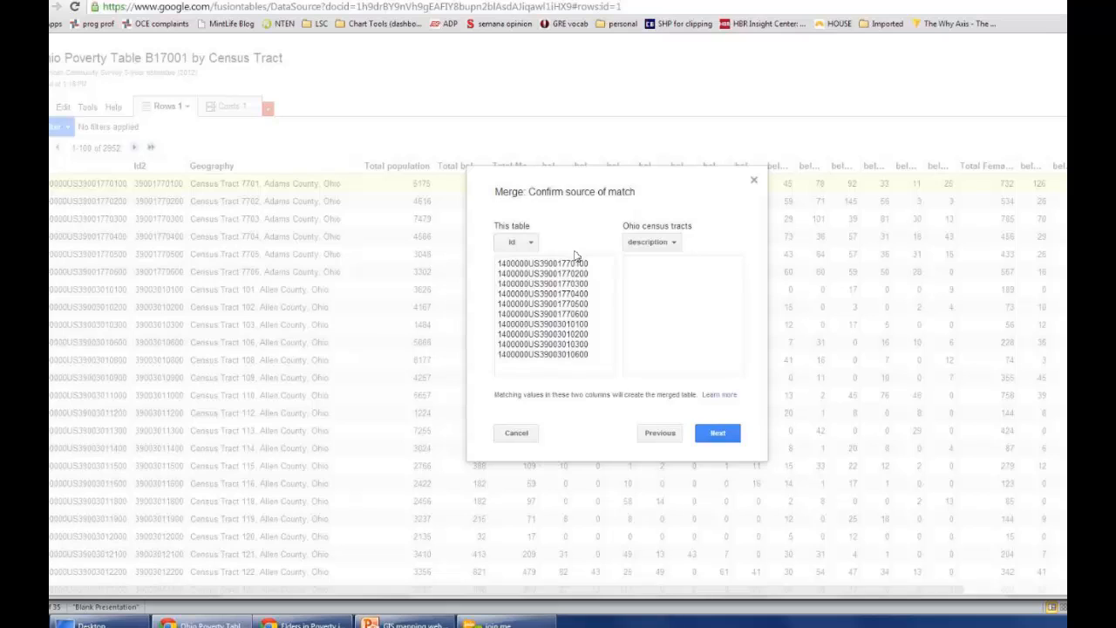
# Step: Match Id2 in the poverty table to GEOID10 in Ohio census tracts and continue to the column choice
pyautogui.click(519, 245)
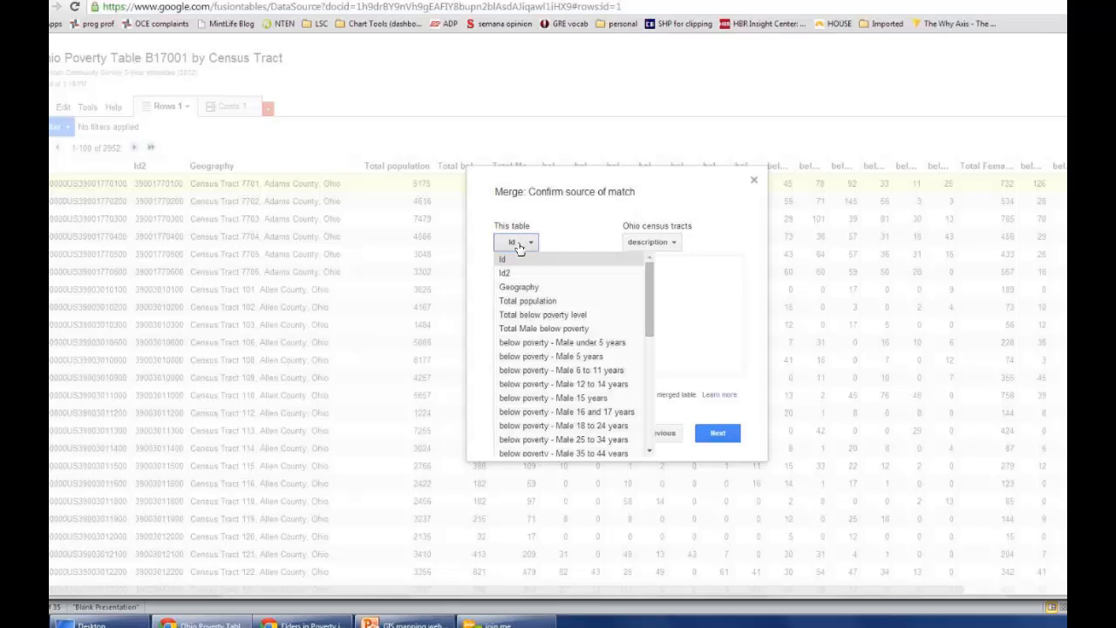
pyautogui.click(508, 273)
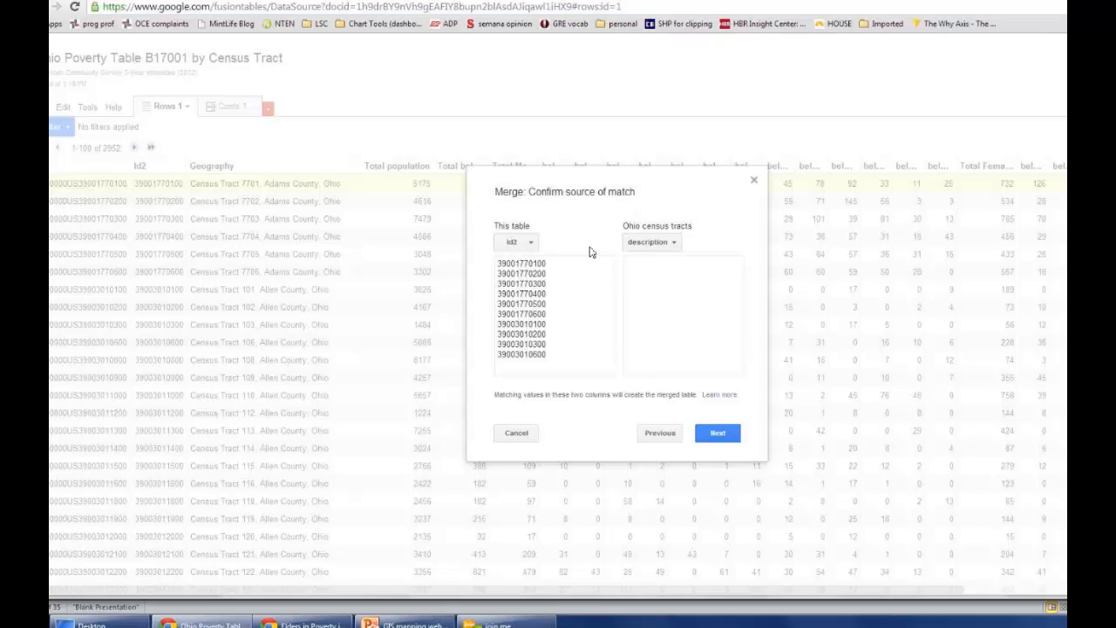
pyautogui.click(648, 249)
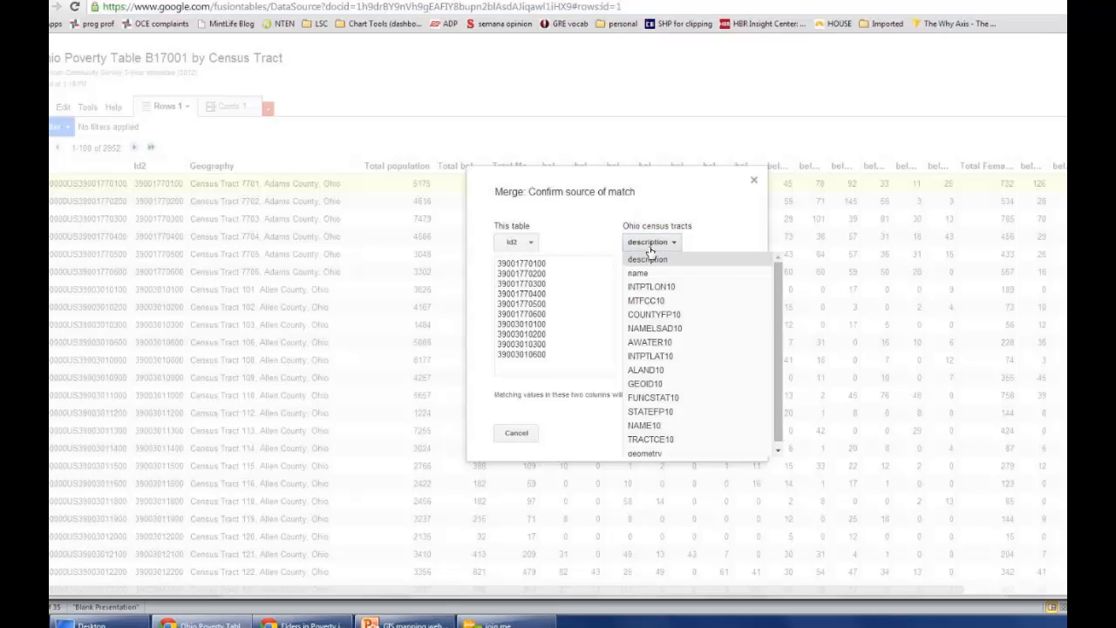
pyautogui.click(647, 385)
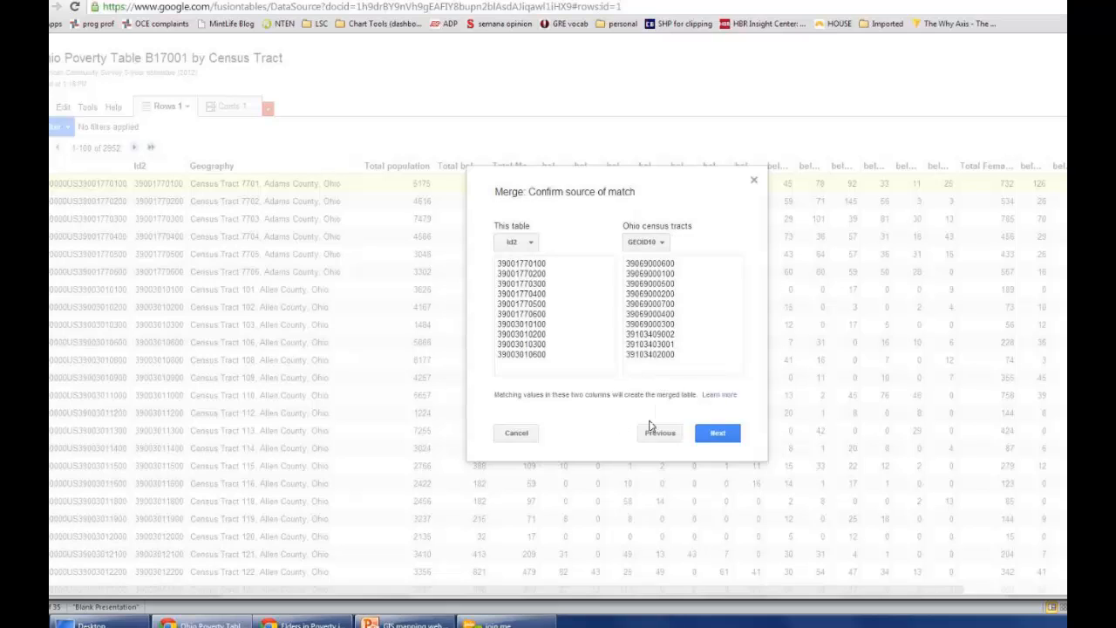
pyautogui.click(717, 434)
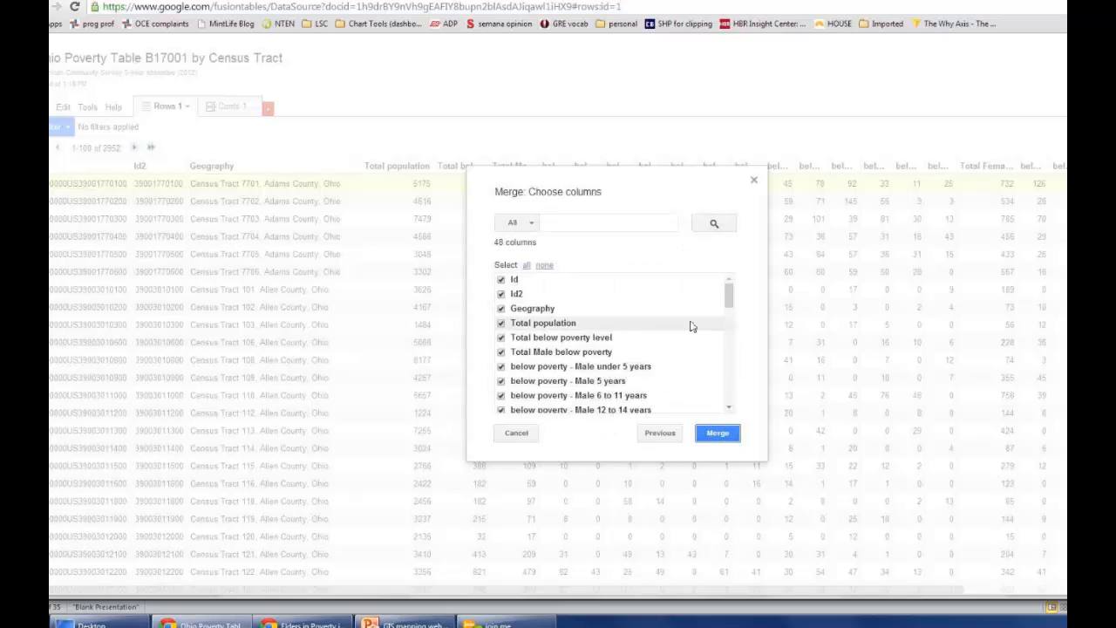
# Step: Exclude the census tract columns from INTPTLON10 through TRACTCE10, keep geometry, and create the merged table
pyautogui.moveTo(729, 298); pyautogui.dragTo(728, 377)
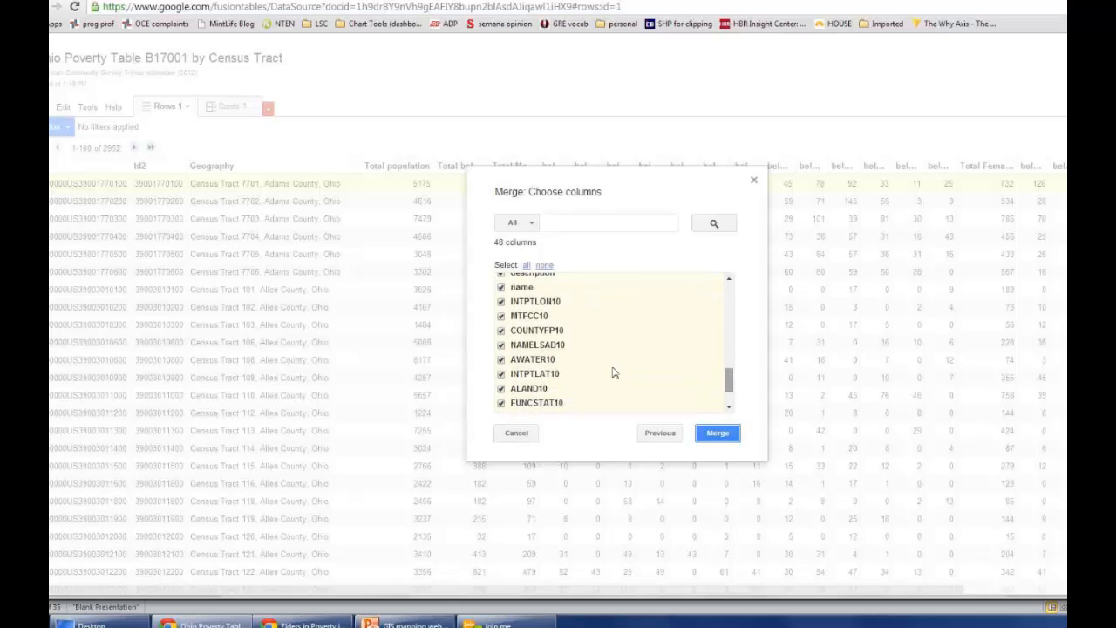
pyautogui.click(501, 301)
pyautogui.click(501, 316)
pyautogui.click(501, 330)
pyautogui.click(501, 345)
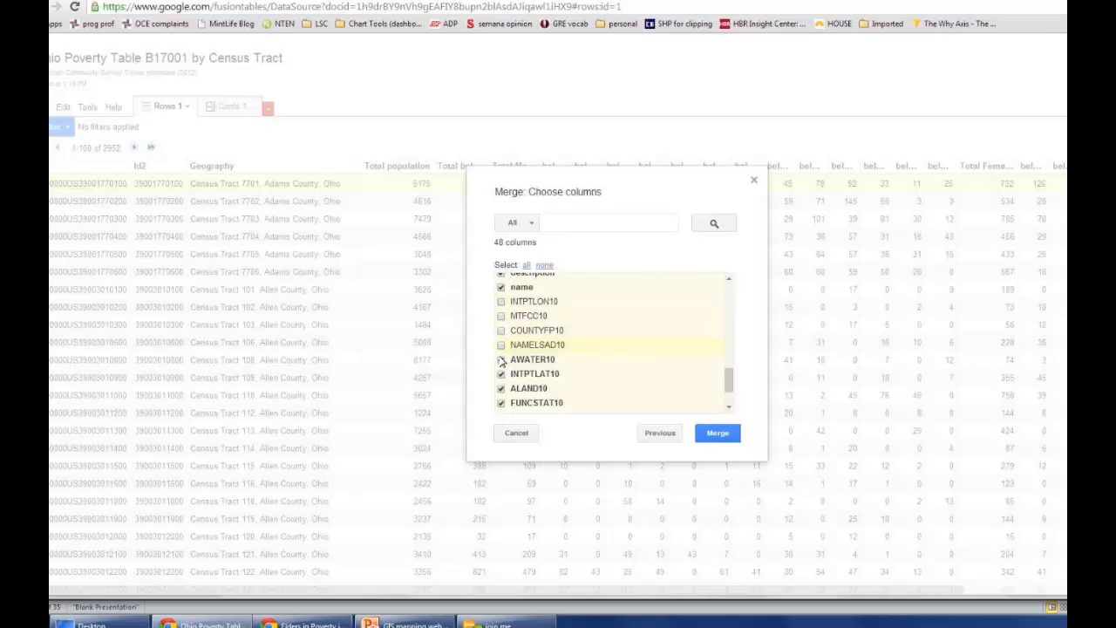
pyautogui.click(500, 359)
pyautogui.click(500, 373)
pyautogui.click(500, 388)
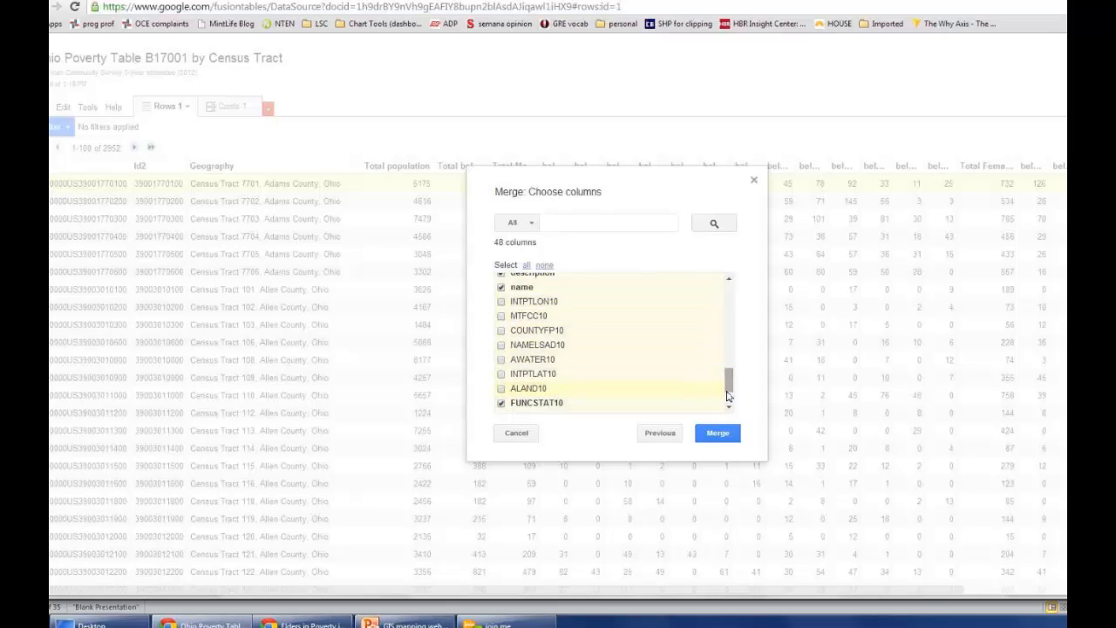
pyautogui.moveTo(729, 381); pyautogui.dragTo(729, 394)
pyautogui.click(501, 346)
pyautogui.click(501, 361)
pyautogui.click(501, 375)
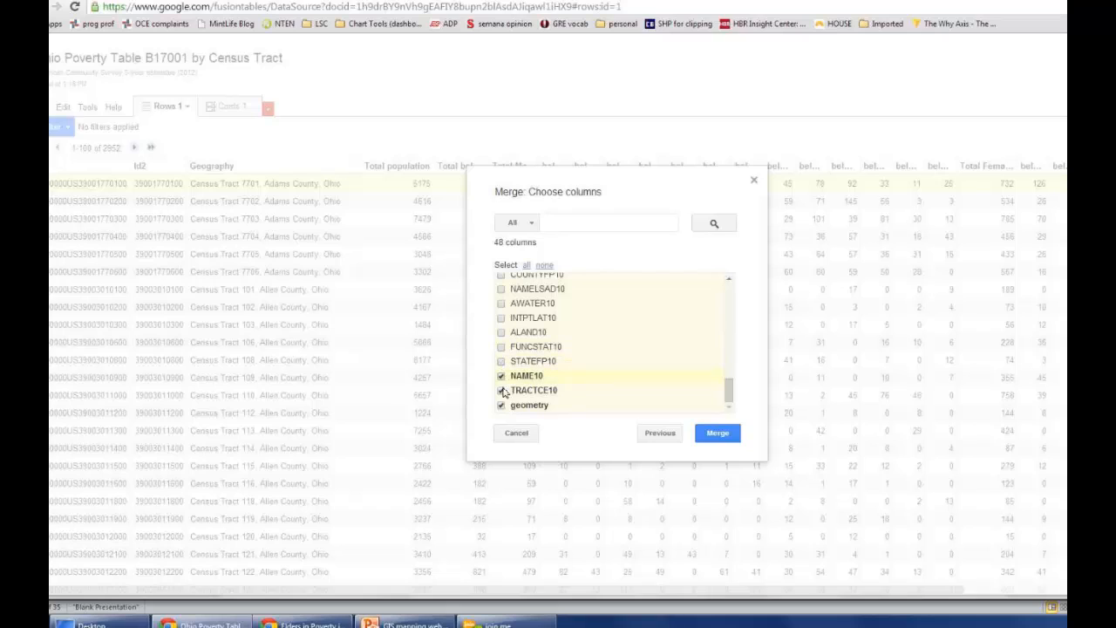
pyautogui.click(501, 390)
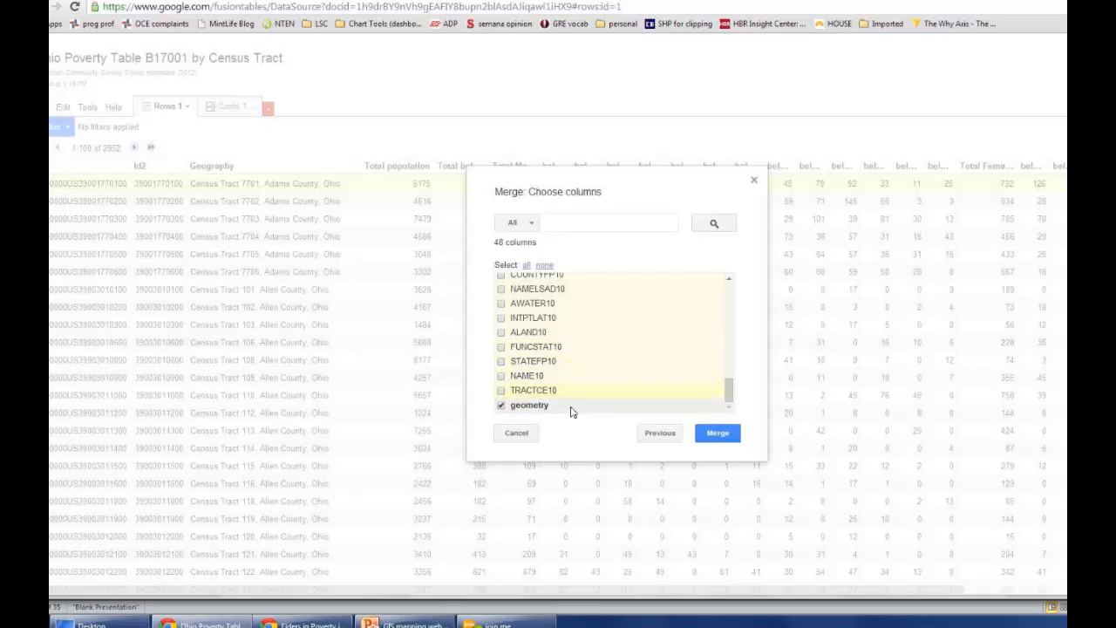
pyautogui.click(718, 435)
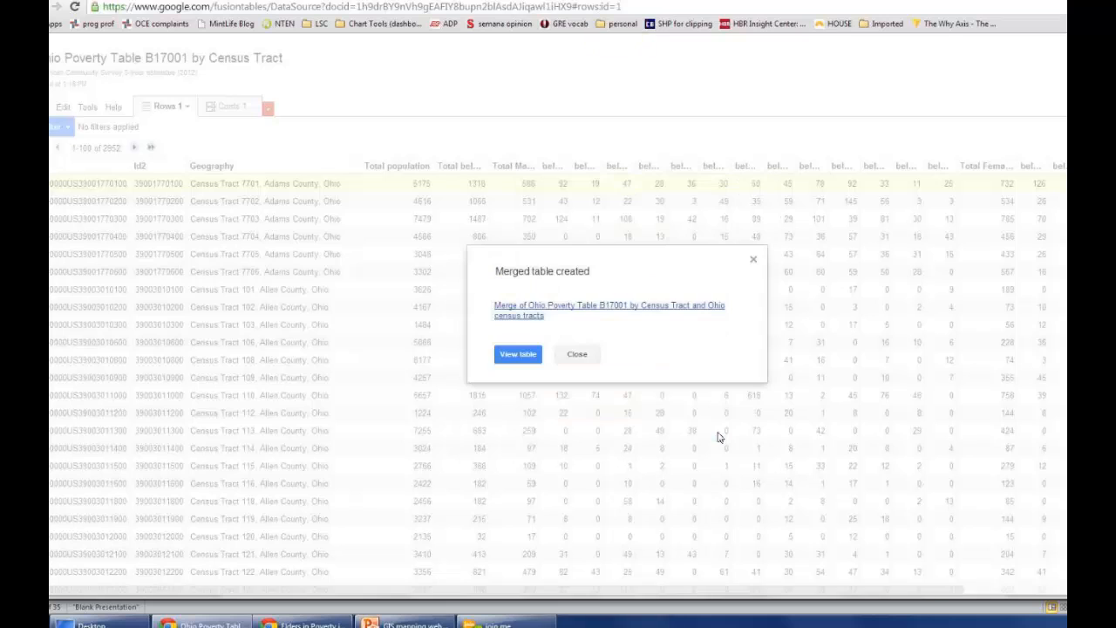
# Step: Open the merged table and rename it "Map for Elder Law Taskforce - population by census tract"
pyautogui.click(535, 314)
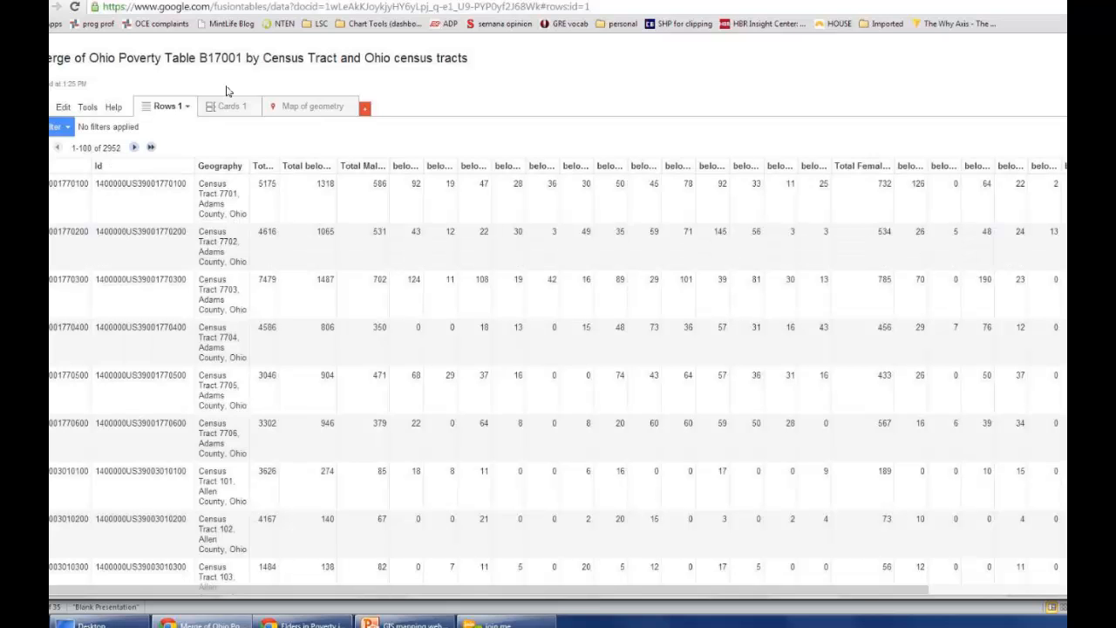
pyautogui.click(155, 63)
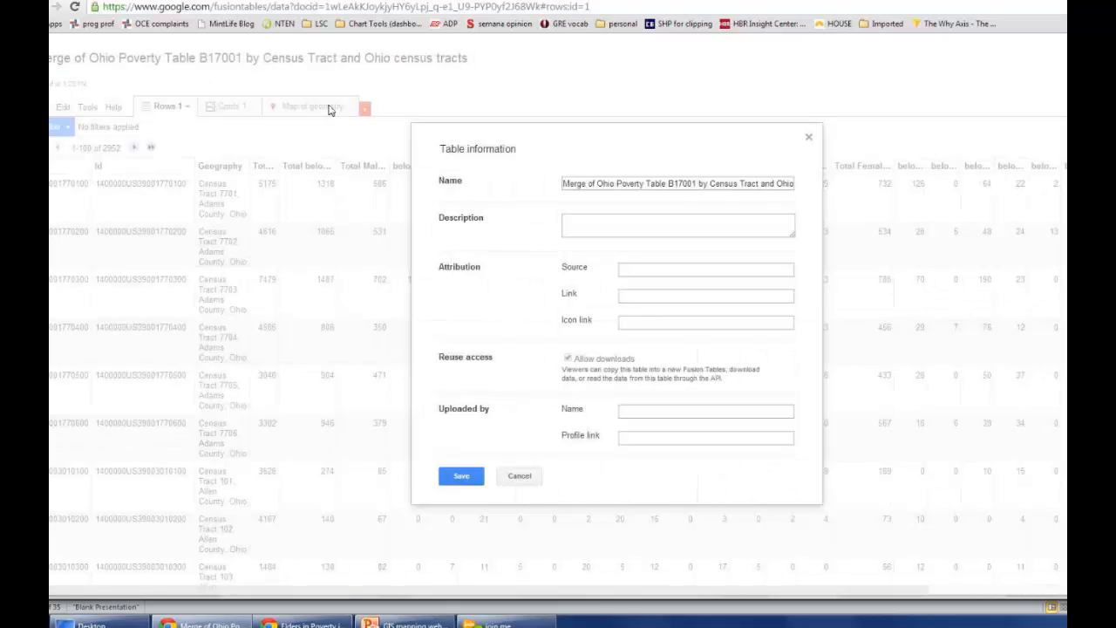
pyautogui.click(595, 184)
pyautogui.moveTo(557, 183); pyautogui.dragTo(551, 183)
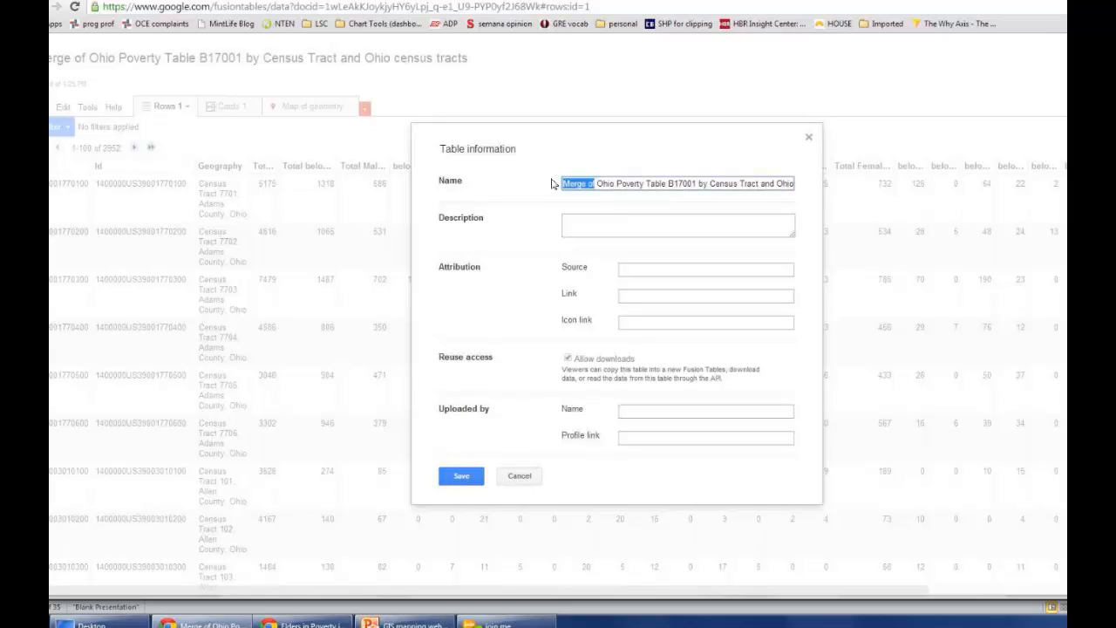
pyautogui.press('BackSpace')
pyautogui.hotkey('ctrl', 'shift', 'Right')
pyautogui.hotkey('ctrl', 'shift', 'Right')
pyautogui.hotkey('ctrl', 'shift', 'Right')
pyautogui.hotkey('ctrl', 'shift', 'Right')
pyautogui.hotkey('ctrl', 'shift', 'Right')
pyautogui.hotkey('ctrl', 'shift', 'Right')
pyautogui.hotkey('ctrl', 'shift', 'Right')
pyautogui.hotkey('ctrl', 'shift', 'Right')
pyautogui.hotkey('ctrl', 'shift', 'Right')
pyautogui.hotkey('ctrl', 'shift', 'Right')
pyautogui.hotkey('ctrl', 'shift', 'Right')
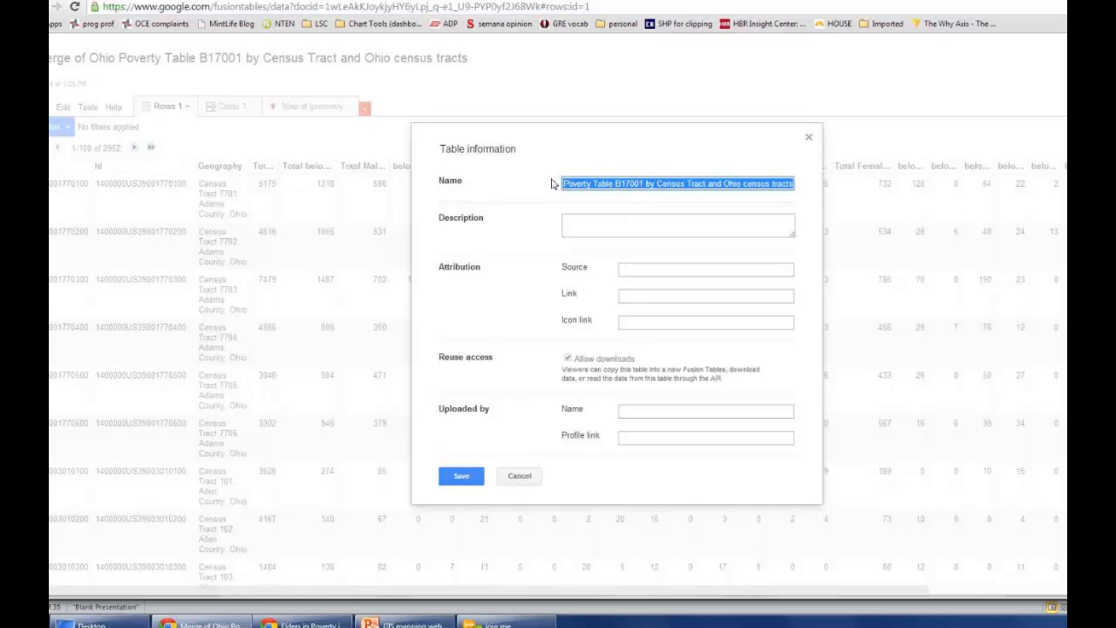
pyautogui.write('Map for Elder Law Taskfor')
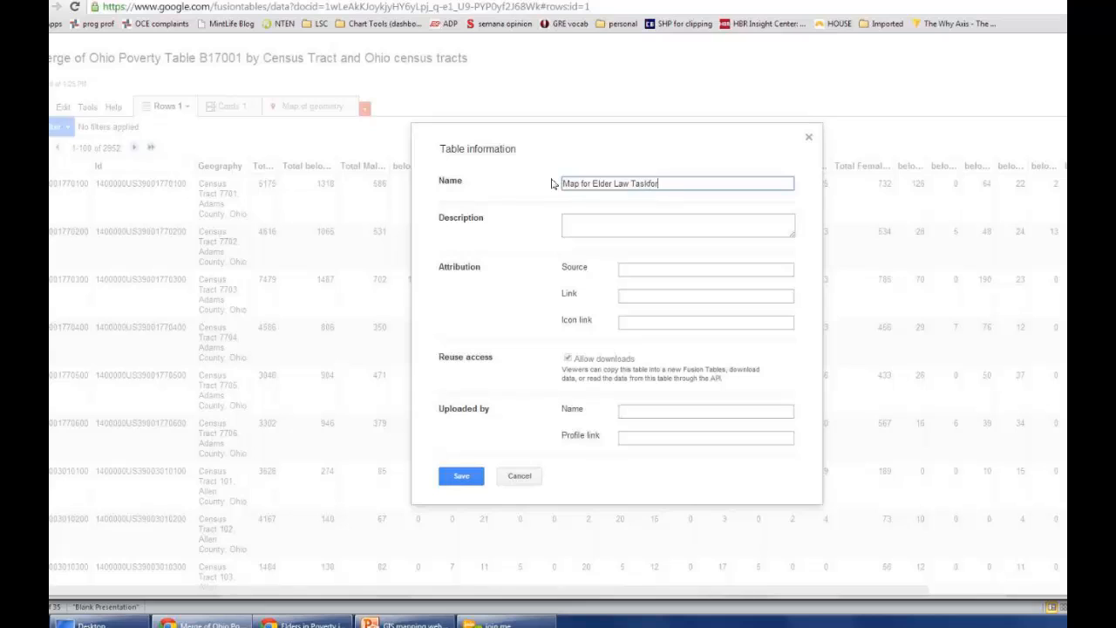
pyautogui.write('cee - population by census tract')
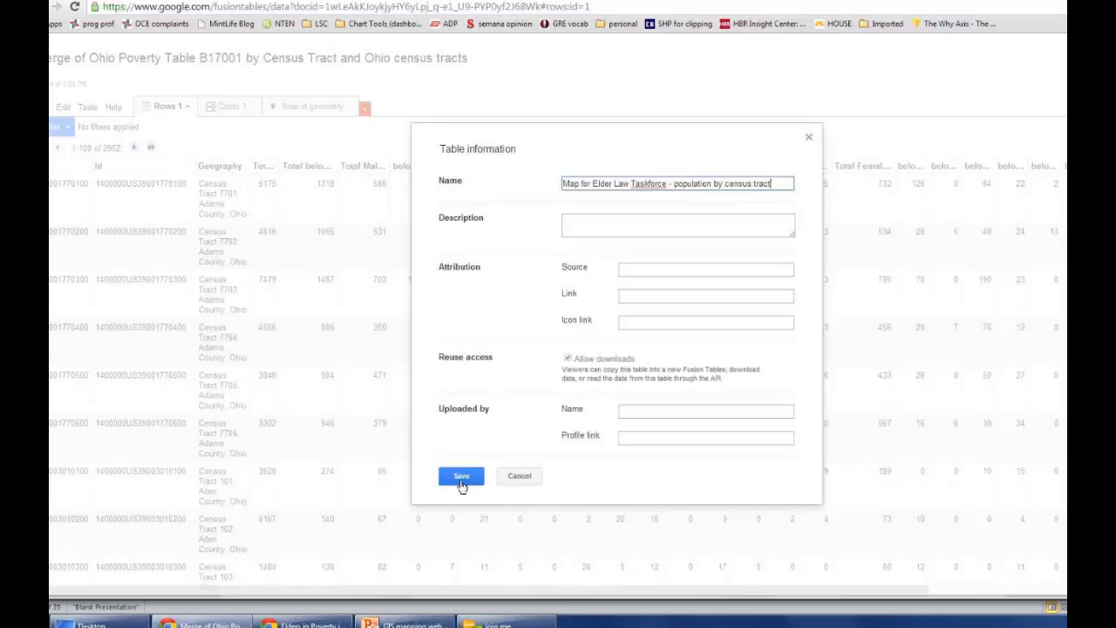
pyautogui.click(462, 477)
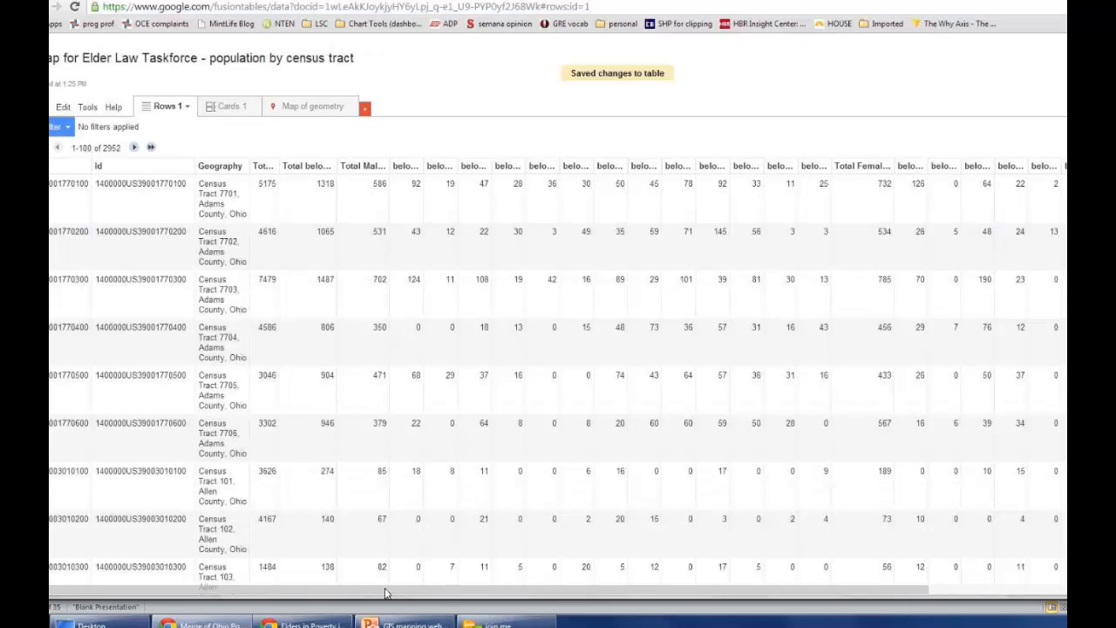
# Step: Display the merged table as a map of geometry and examine the tract boundaries across Ohio
pyautogui.moveTo(384, 591); pyautogui.dragTo(516, 596)
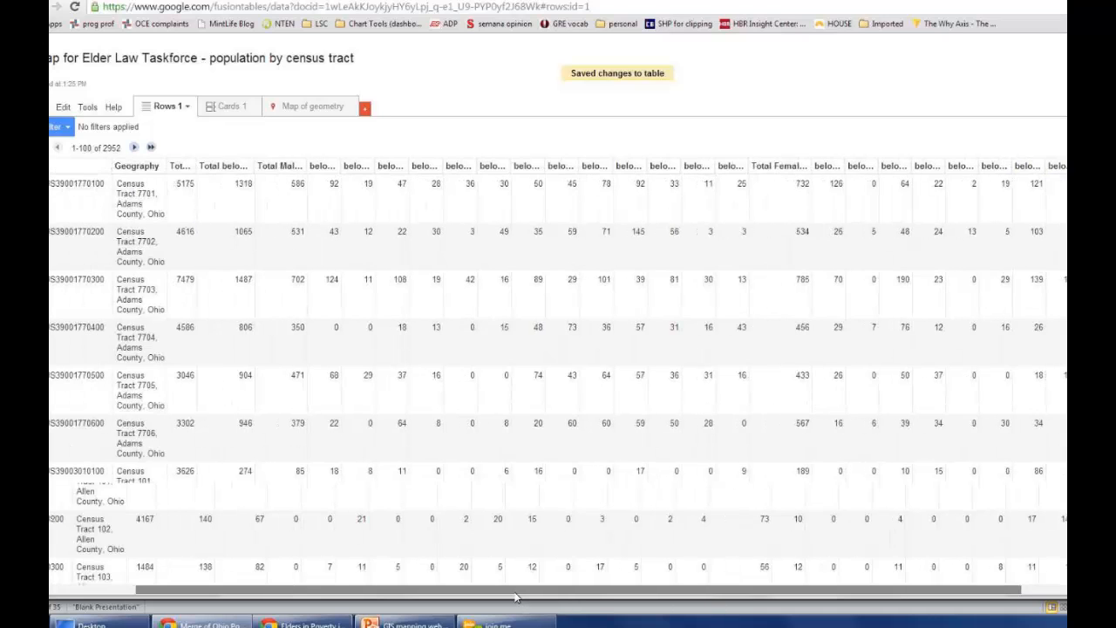
pyautogui.click(295, 107)
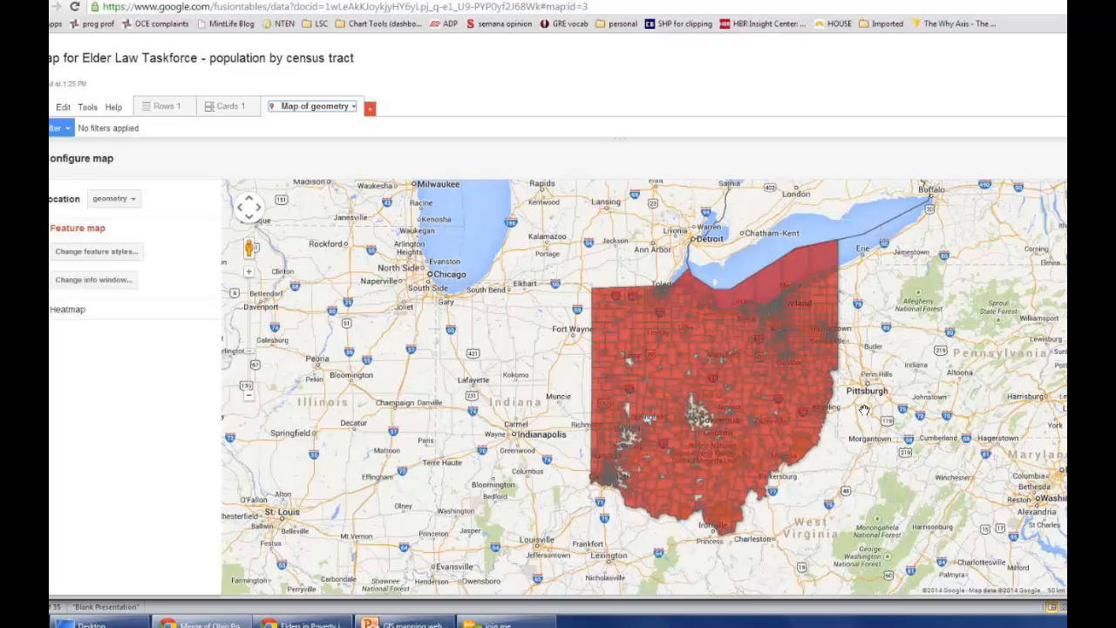
pyautogui.scroll(1, 863, 410)
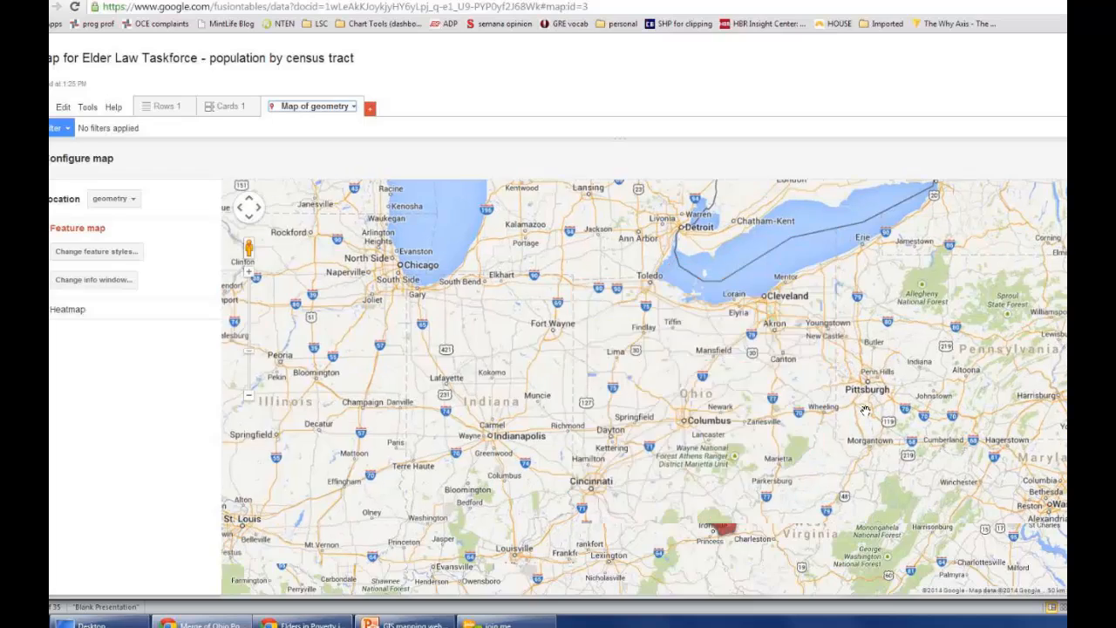
pyautogui.moveTo(853, 394); pyautogui.dragTo(883, 363)
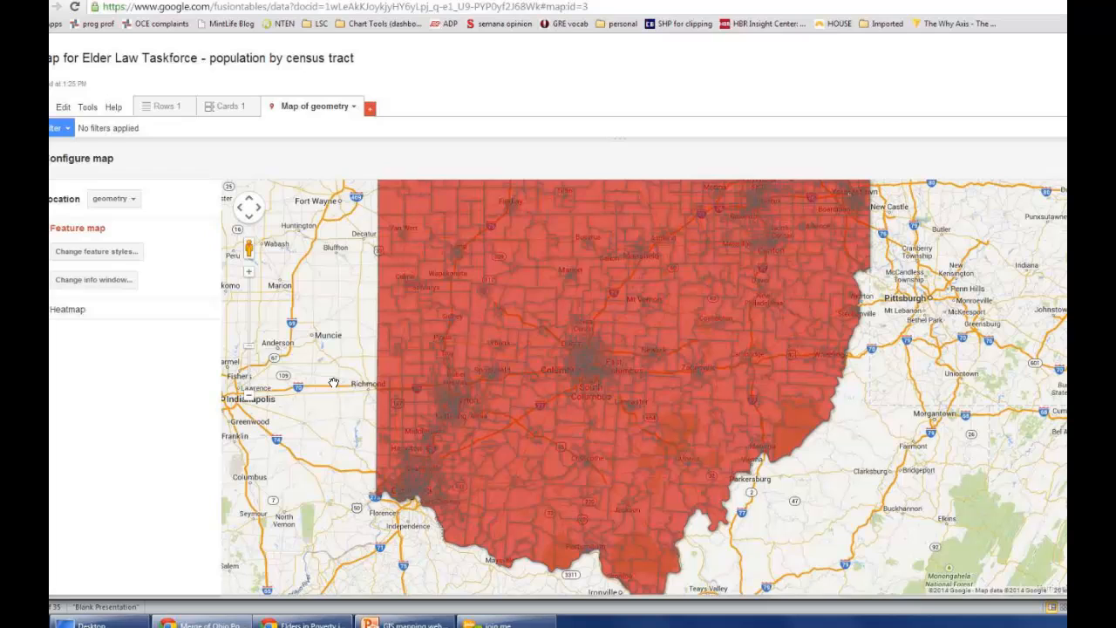
pyautogui.scroll(-1, 334, 383)
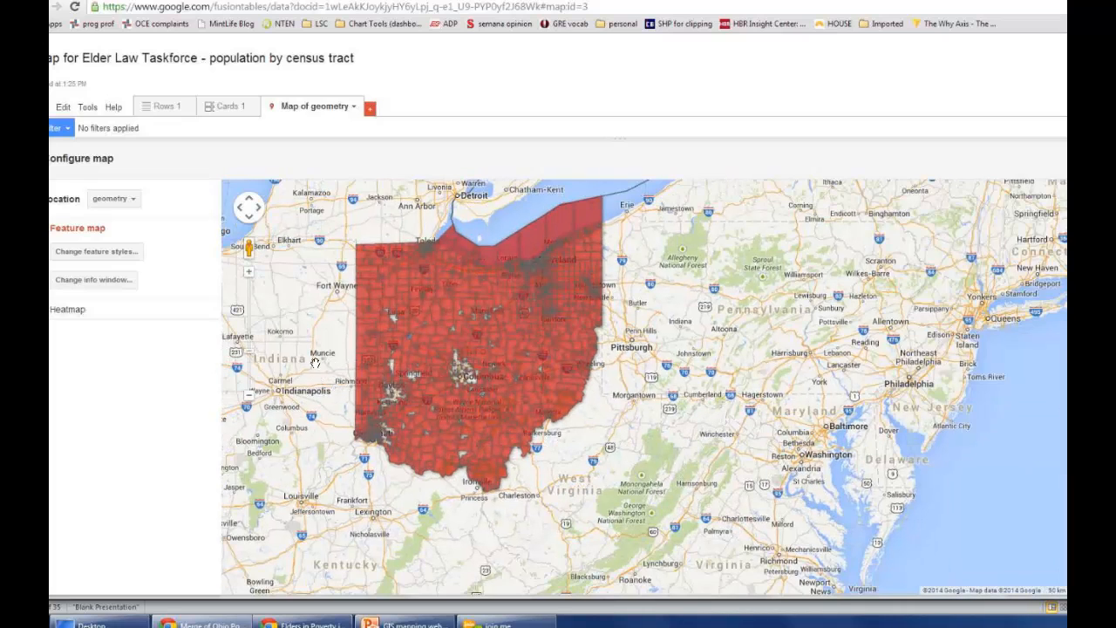
pyautogui.scroll(1, 338, 368)
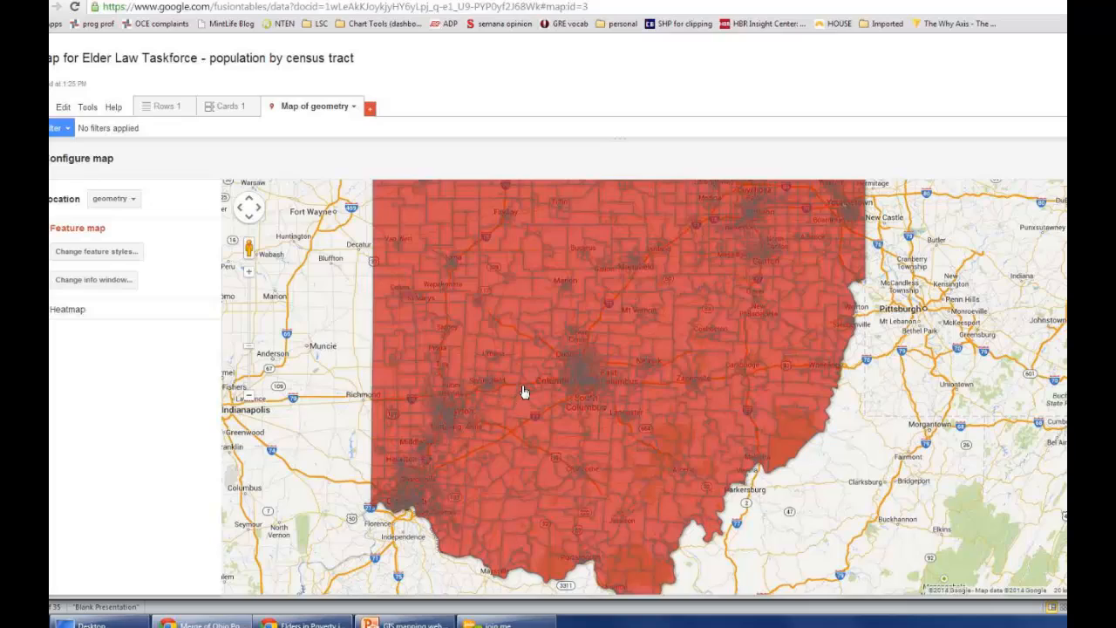
pyautogui.scroll(1, 498, 387)
pyautogui.moveTo(643, 335); pyautogui.dragTo(555, 483)
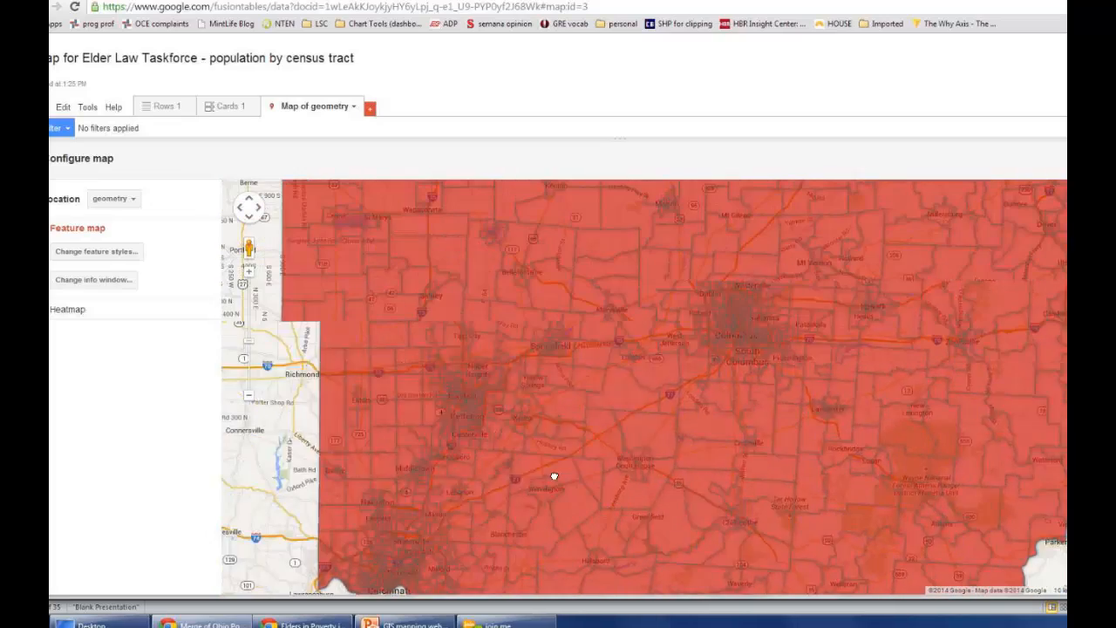
pyautogui.scroll(-1, 530, 368)
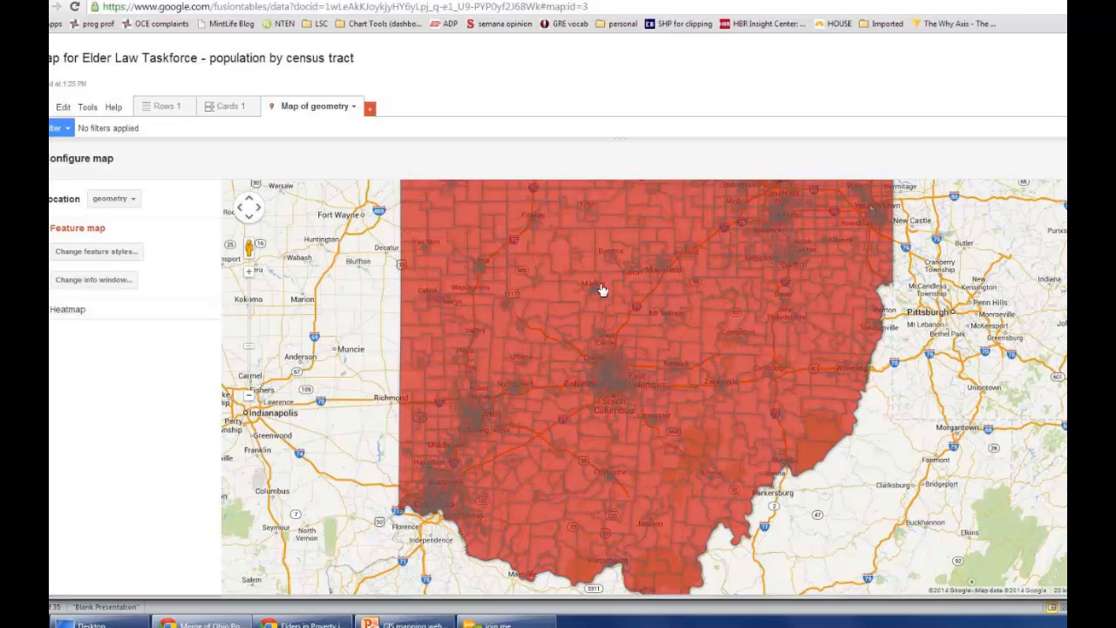
pyautogui.moveTo(613, 247); pyautogui.dragTo(596, 369)
pyautogui.moveTo(592, 327); pyautogui.dragTo(593, 300)
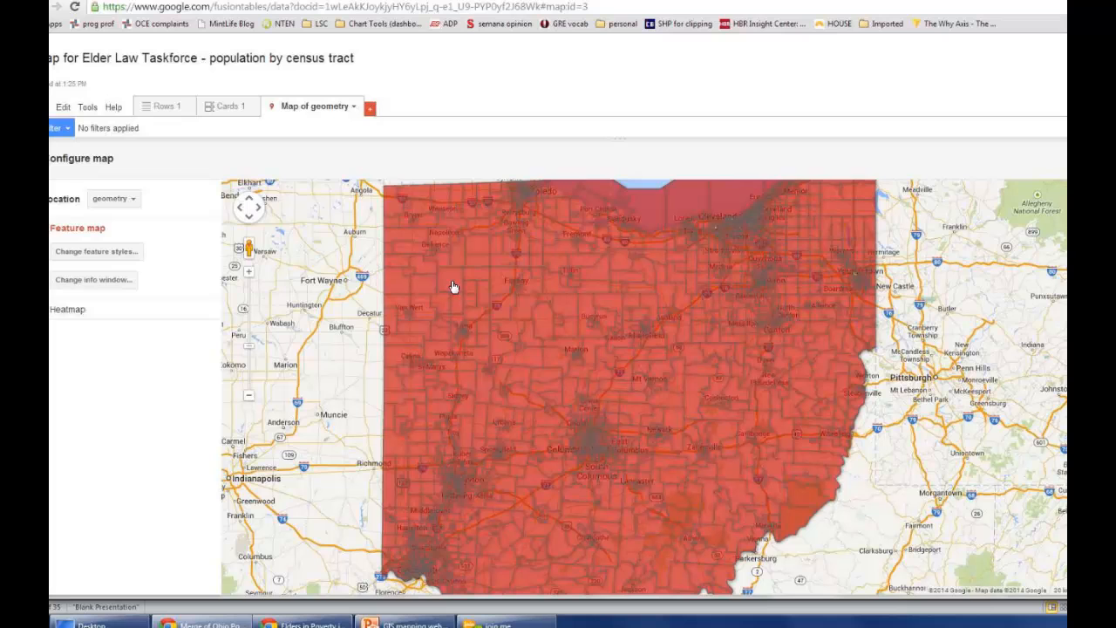
# Step: Inspect the poverty data in the info windows of several census tracts in northwest Ohio
pyautogui.click(452, 286)
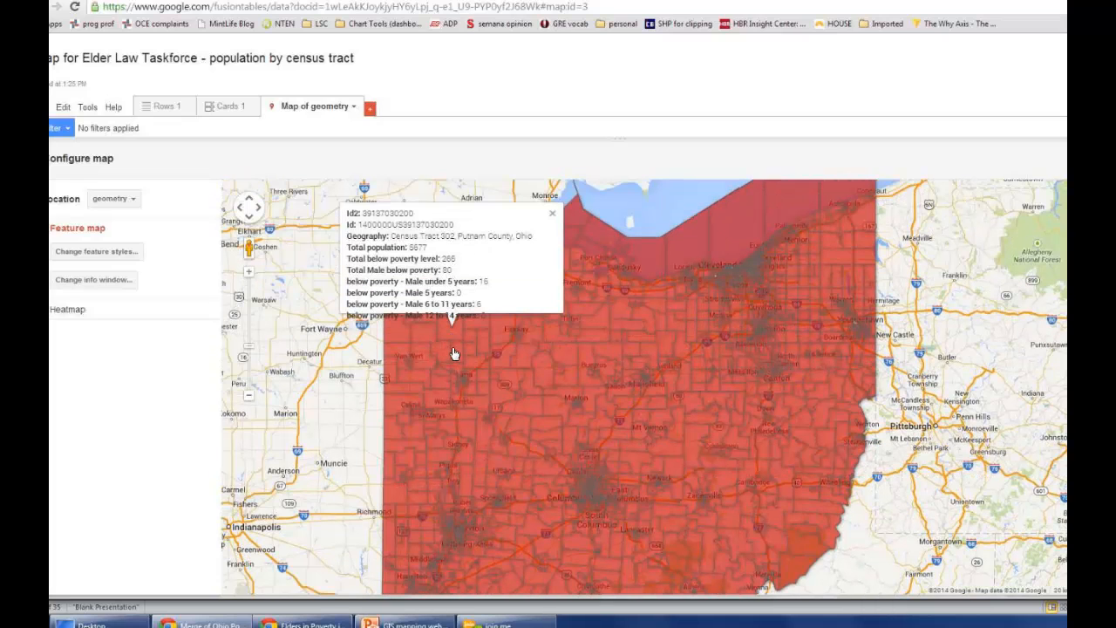
pyautogui.click(452, 347)
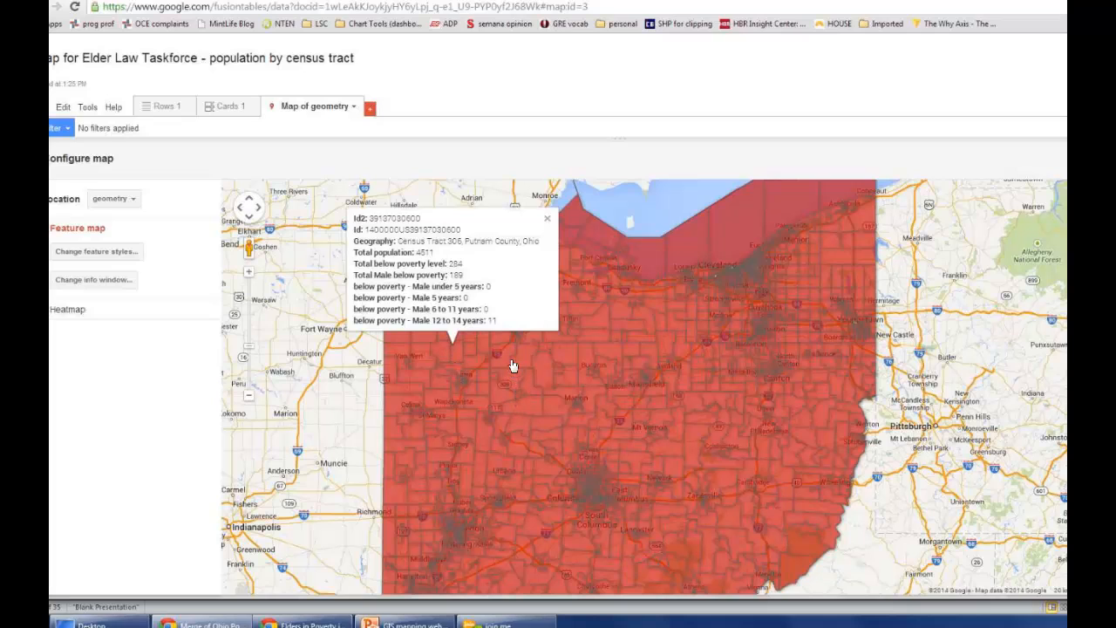
pyautogui.click(553, 363)
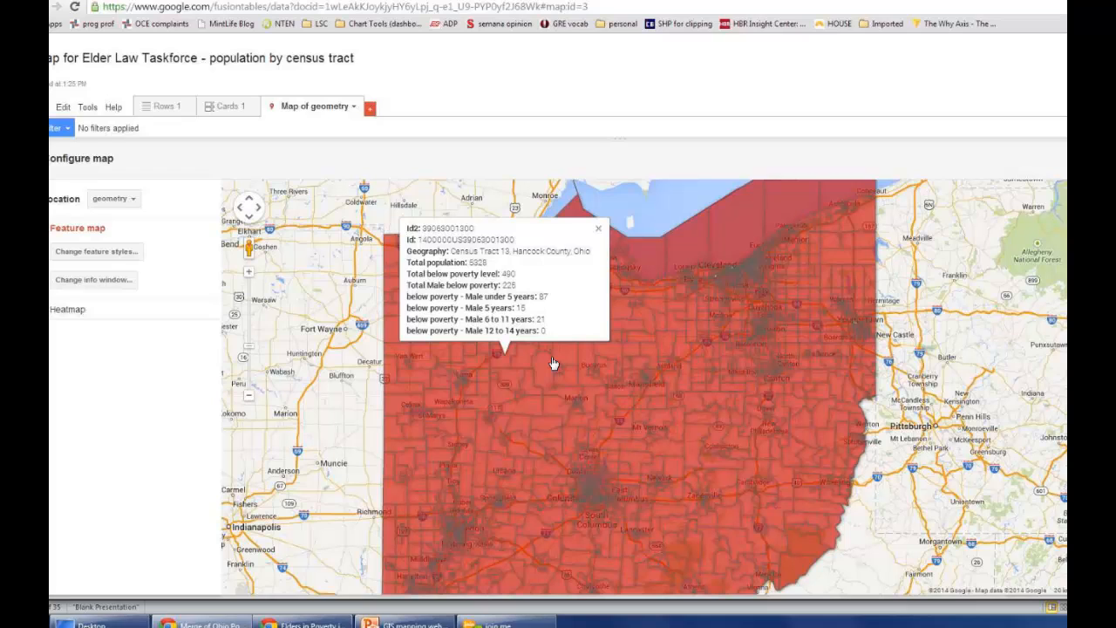
# Step: Set the map's polygon fill color to a gradient based on the Total Older Adult Population column
pyautogui.click(97, 252)
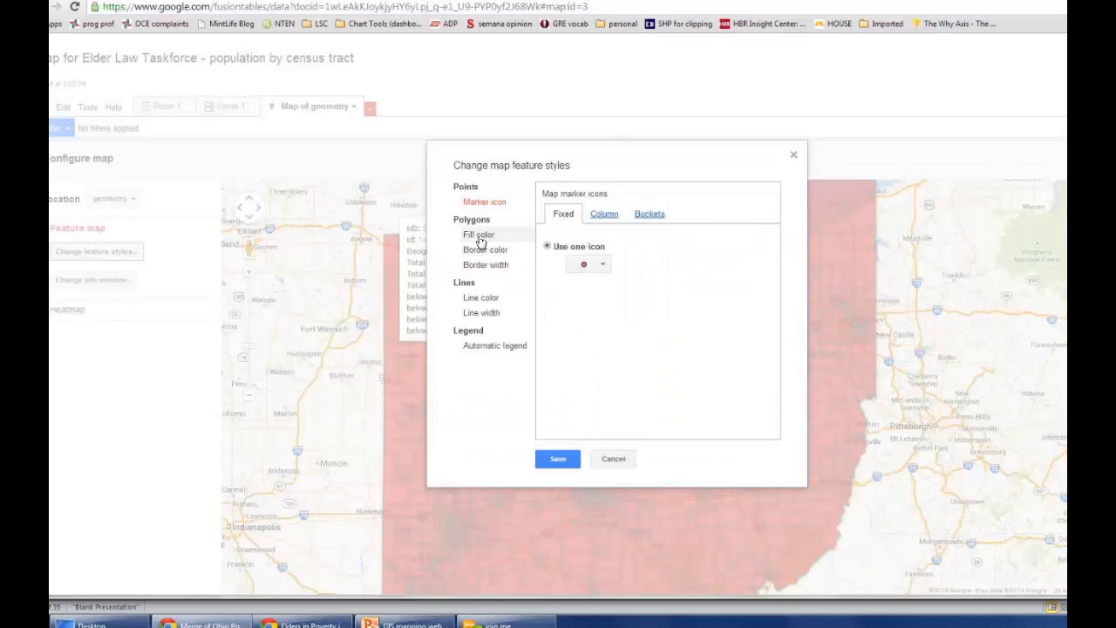
pyautogui.click(481, 241)
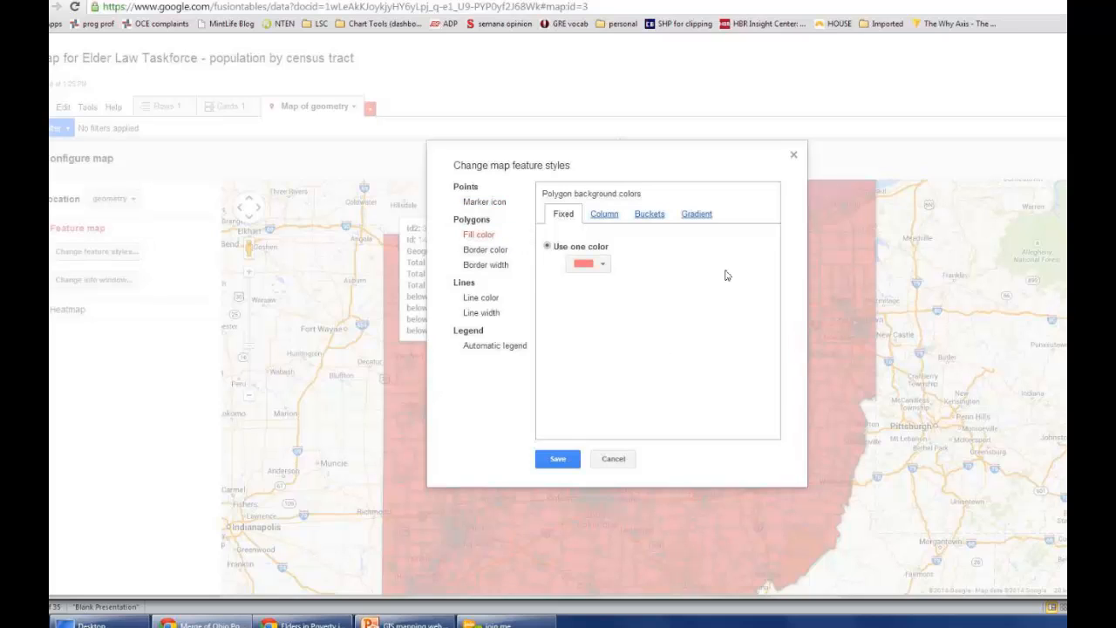
pyautogui.click(694, 216)
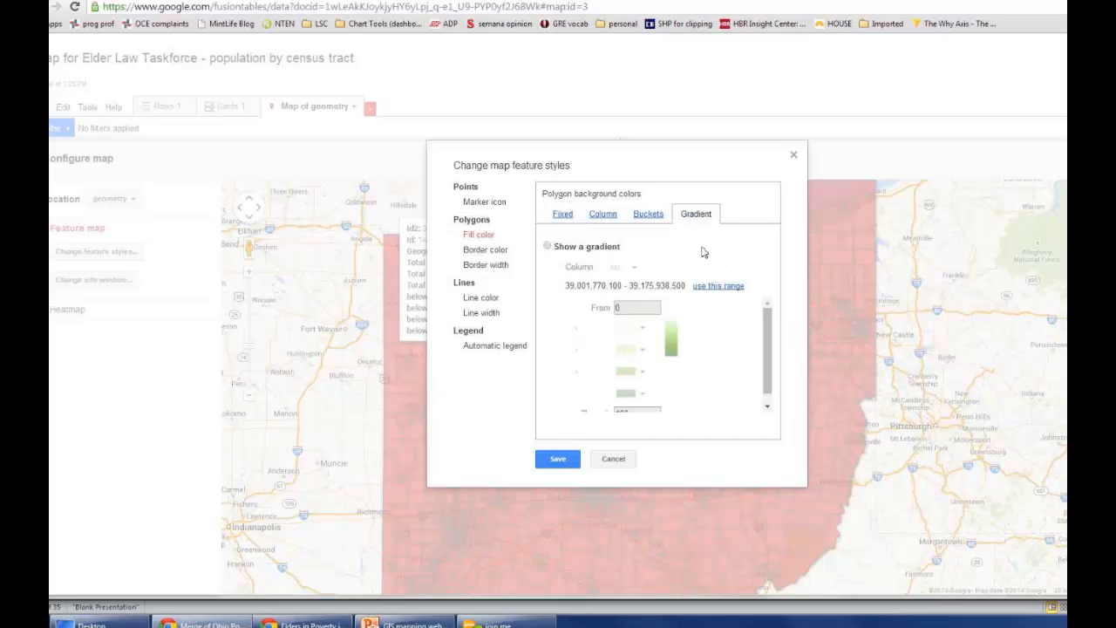
pyautogui.click(570, 251)
pyautogui.click(633, 272)
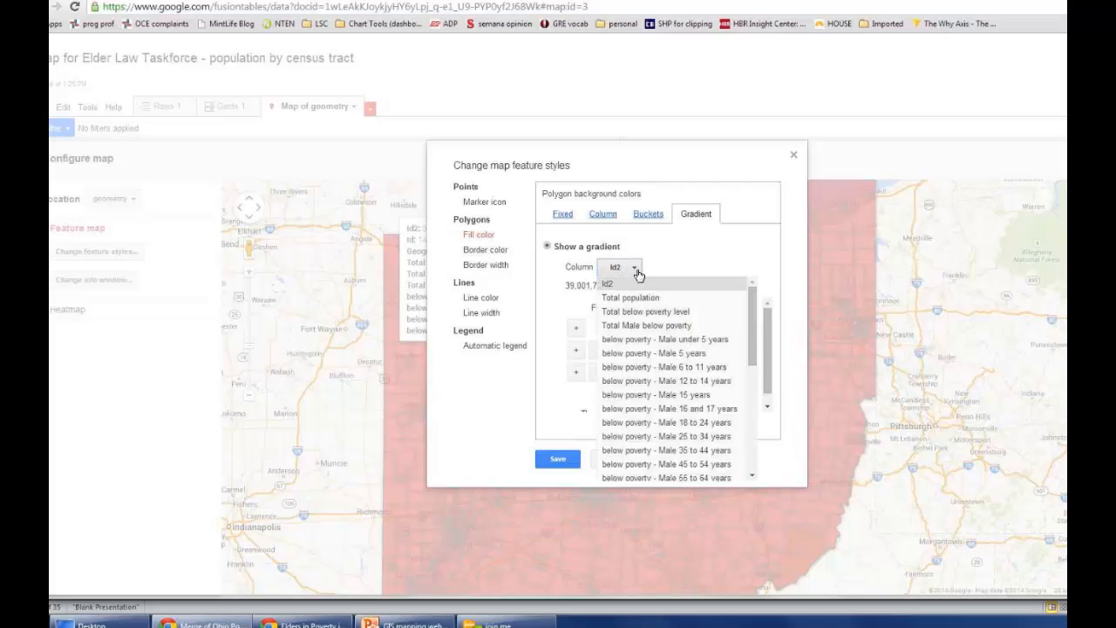
pyautogui.moveTo(752, 302); pyautogui.dragTo(750, 421)
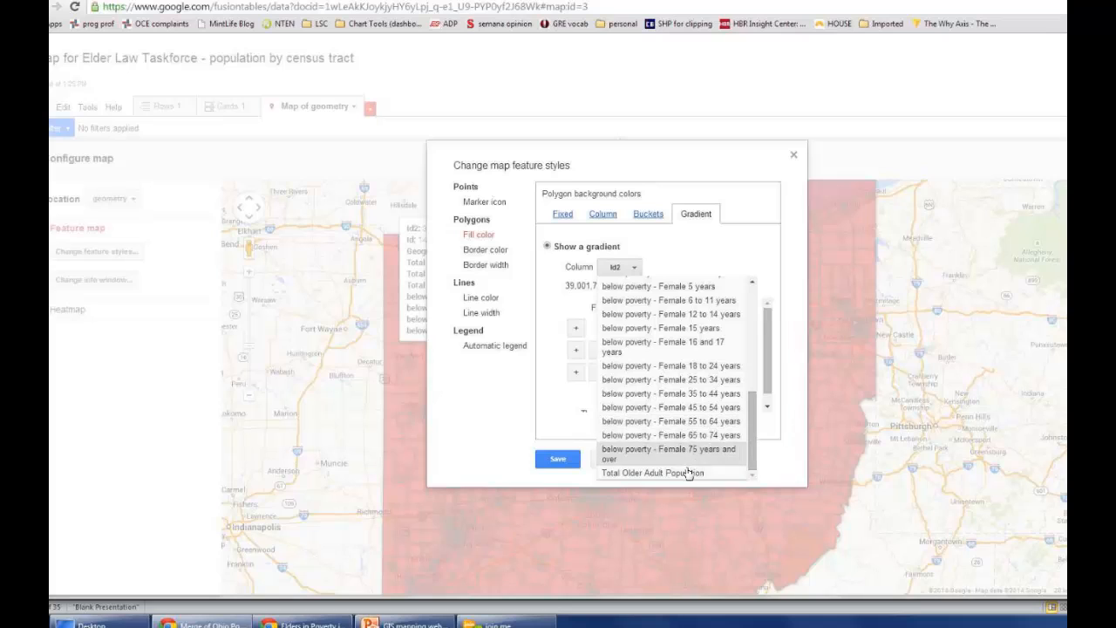
pyautogui.click(628, 476)
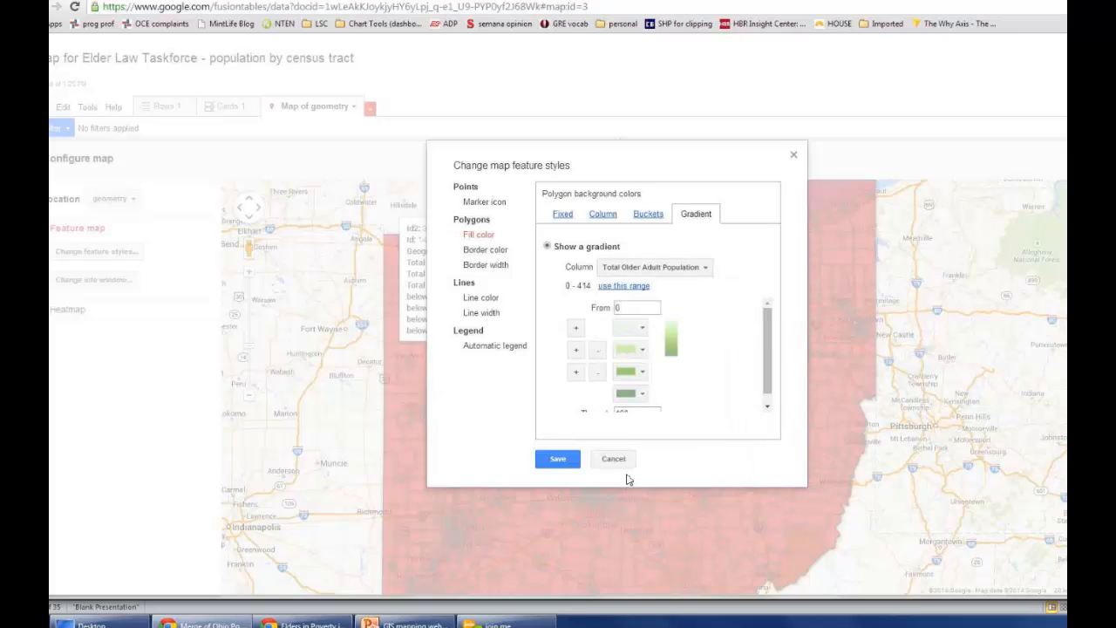
# Step: Apply the column's own range of 0 to 414 to the fill gradient and save the map style
pyautogui.scroll(-1, 768, 340)
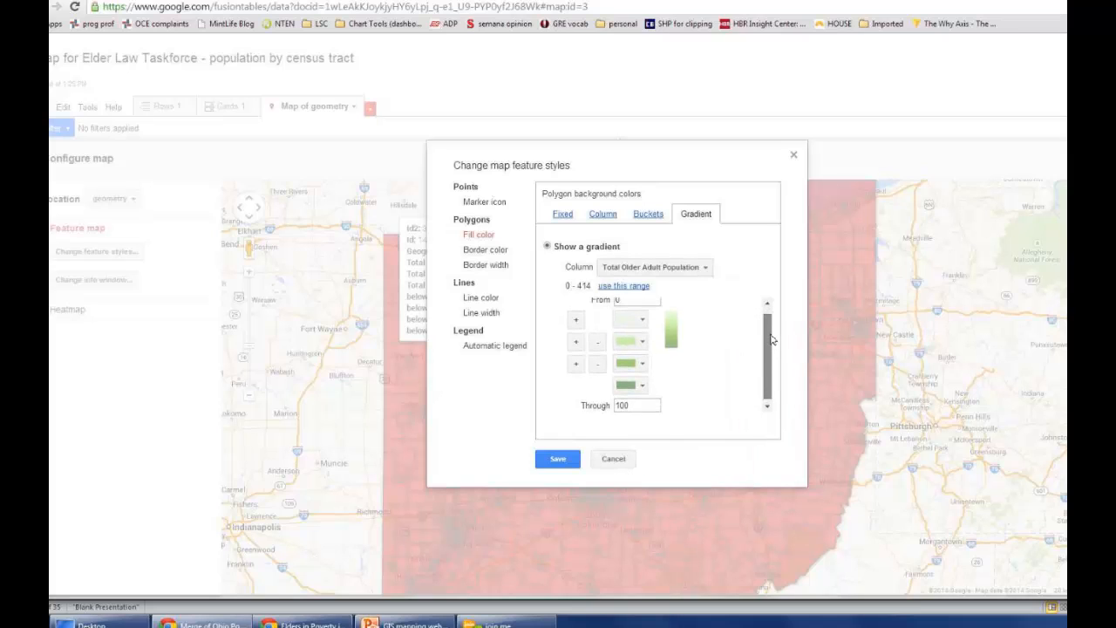
pyautogui.moveTo(771, 340); pyautogui.dragTo(769, 337)
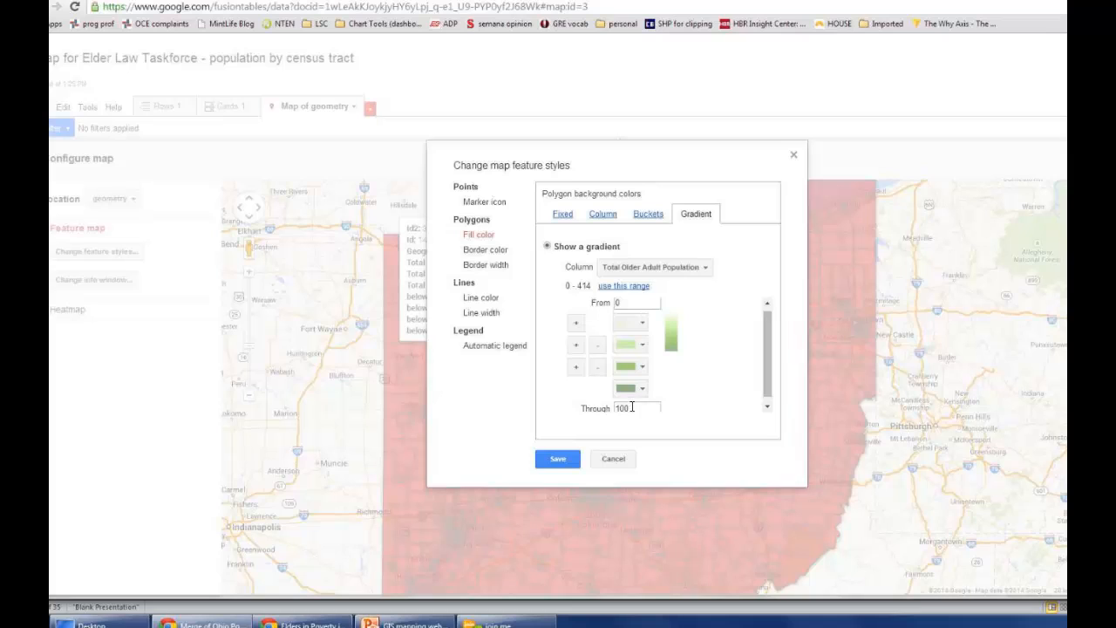
pyautogui.click(612, 294)
pyautogui.moveTo(771, 392)
pyautogui.mouseDown()
pyautogui.moveTo(769, 404)
pyautogui.moveTo(769, 390)
pyautogui.mouseUp()
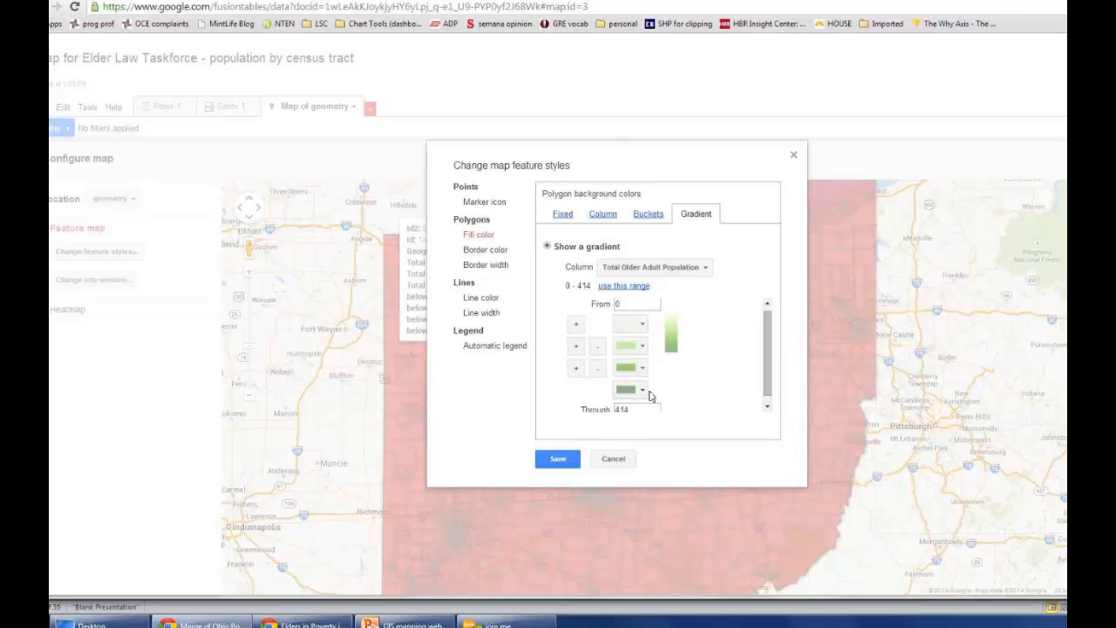
pyautogui.click(563, 461)
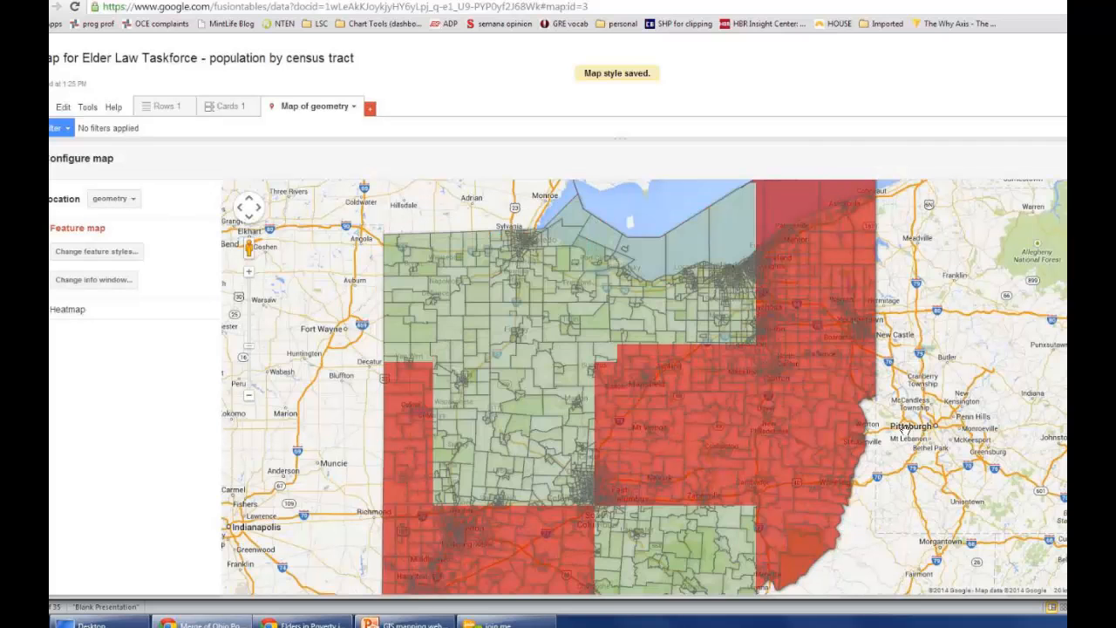
# Step: Change the gradient's second color to bright green and its third to magenta, and save the map style
pyautogui.click(99, 252)
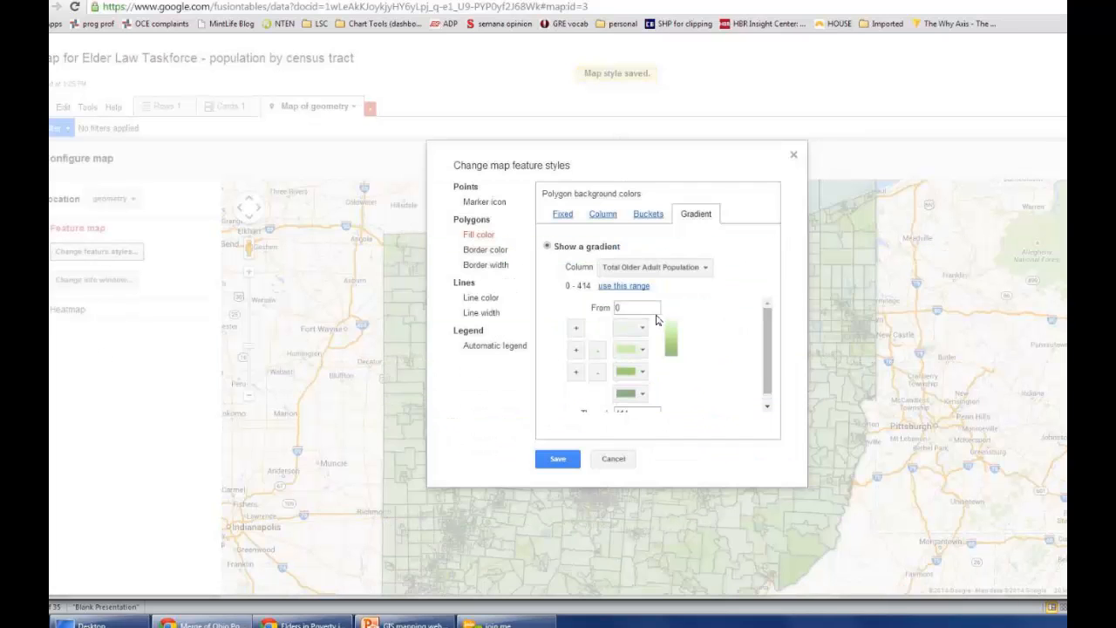
pyautogui.moveTo(767, 338); pyautogui.dragTo(759, 358)
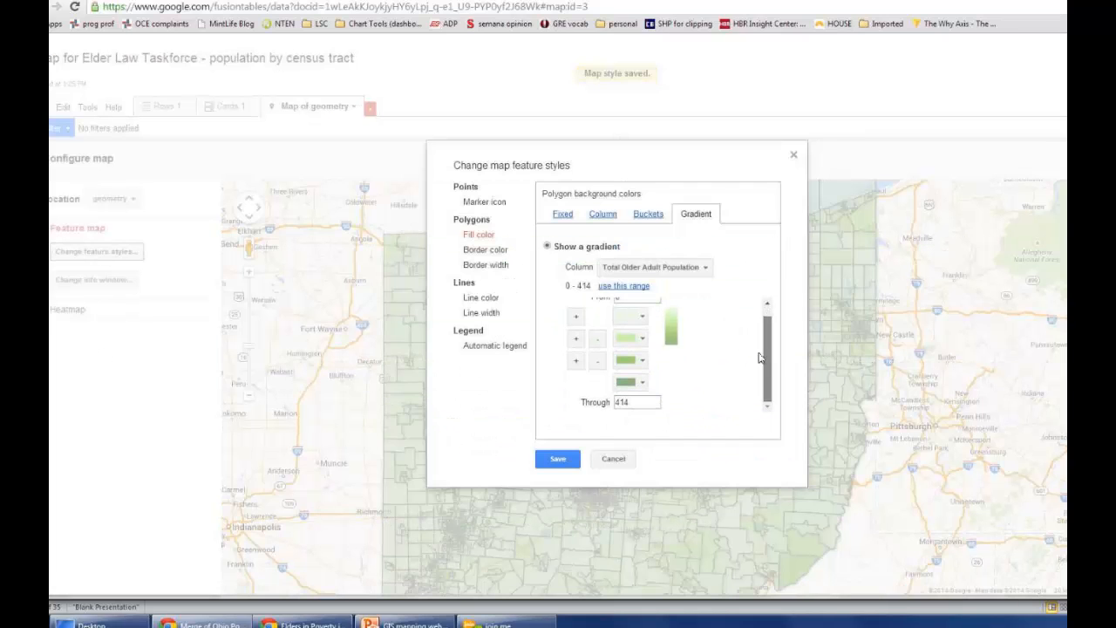
pyautogui.click(634, 340)
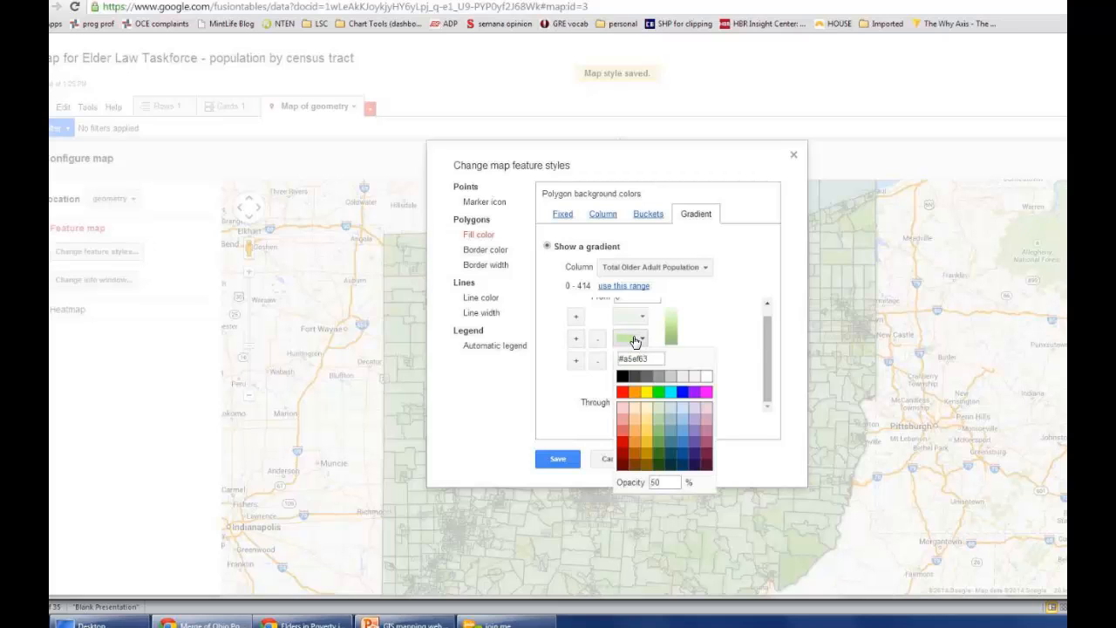
pyautogui.click(659, 392)
pyautogui.click(641, 361)
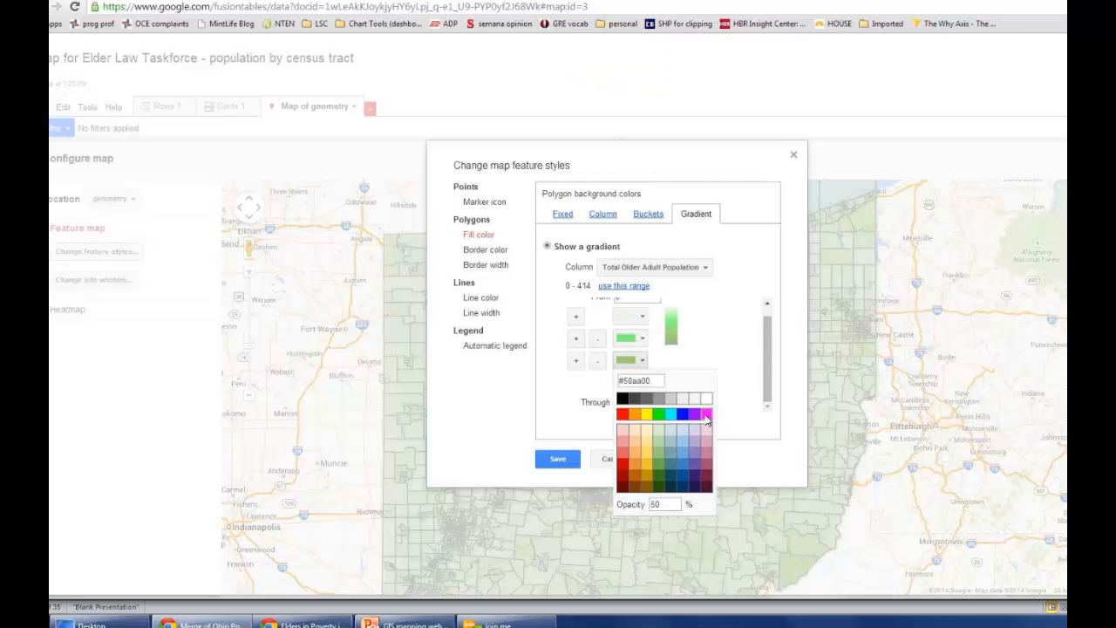
pyautogui.click(707, 415)
pyautogui.click(560, 461)
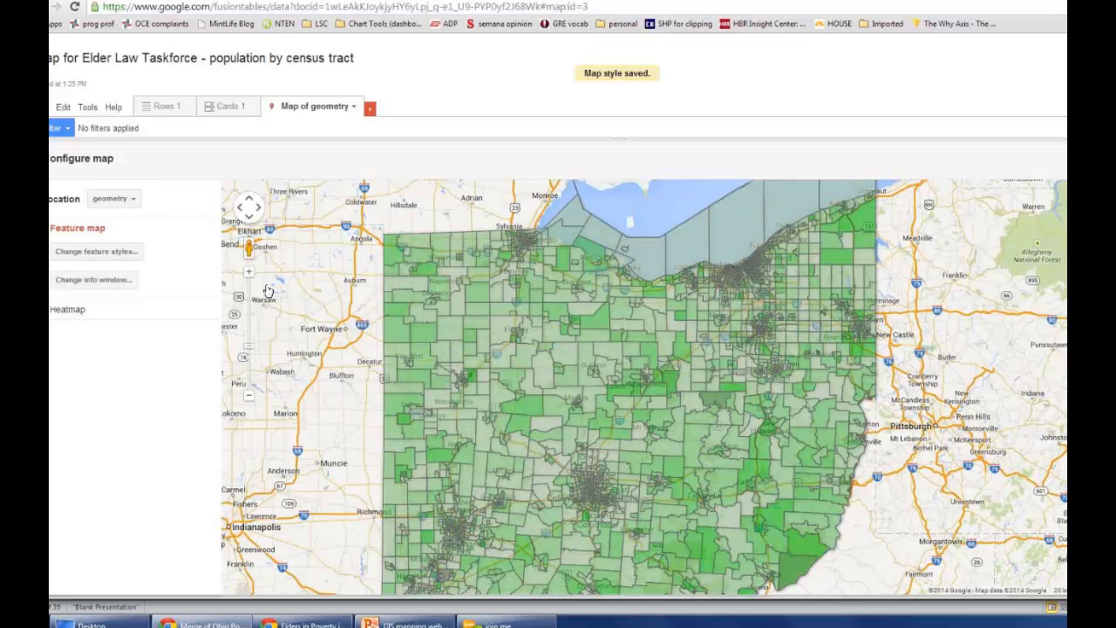
pyautogui.moveTo(563, 441); pyautogui.dragTo(517, 314)
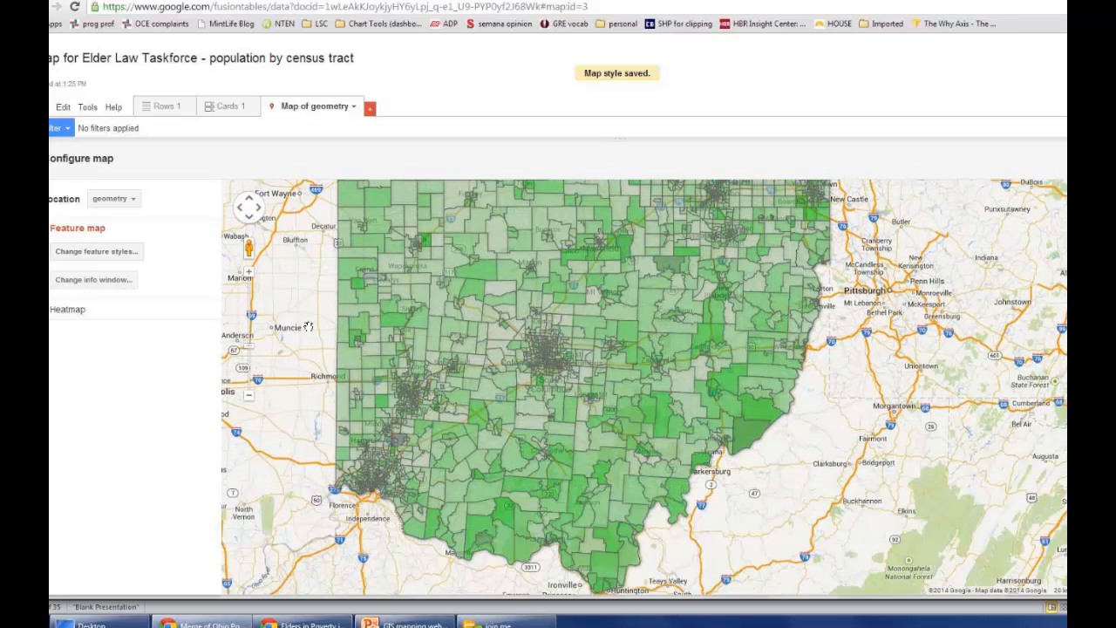
# Step: Switch the polygon fill color to buckets based on the Total Older Adult Population column
pyautogui.click(101, 254)
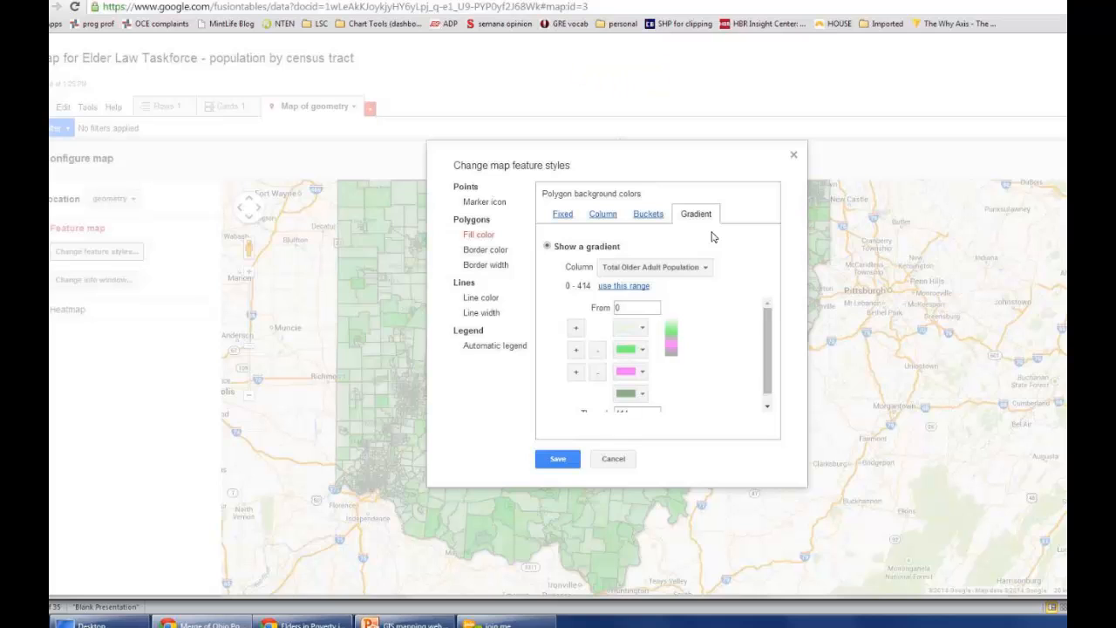
pyautogui.click(647, 219)
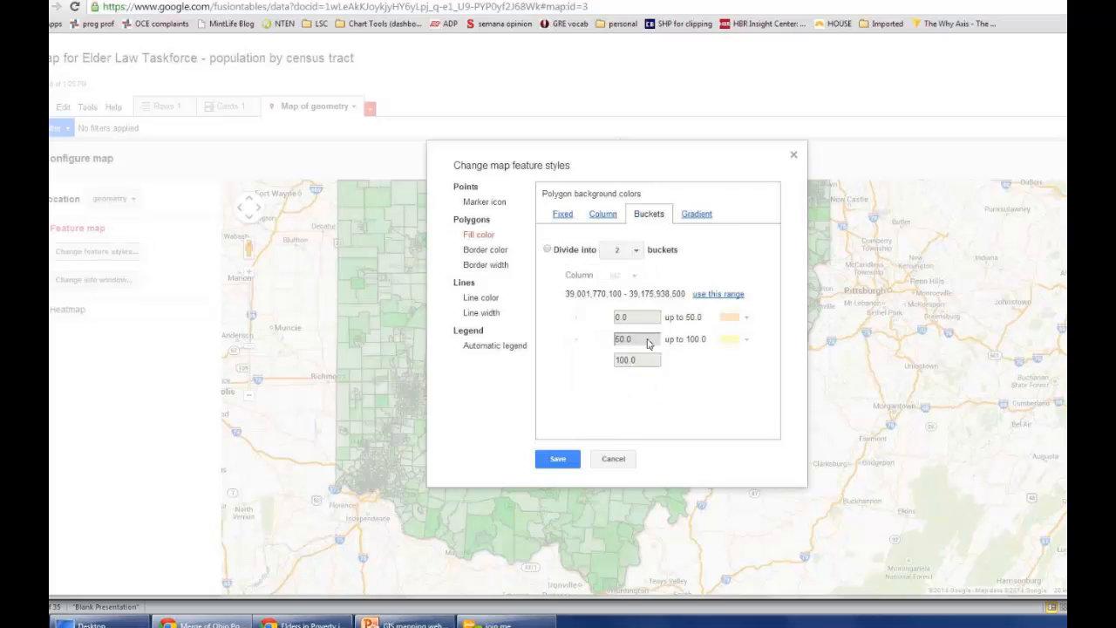
pyautogui.click(547, 251)
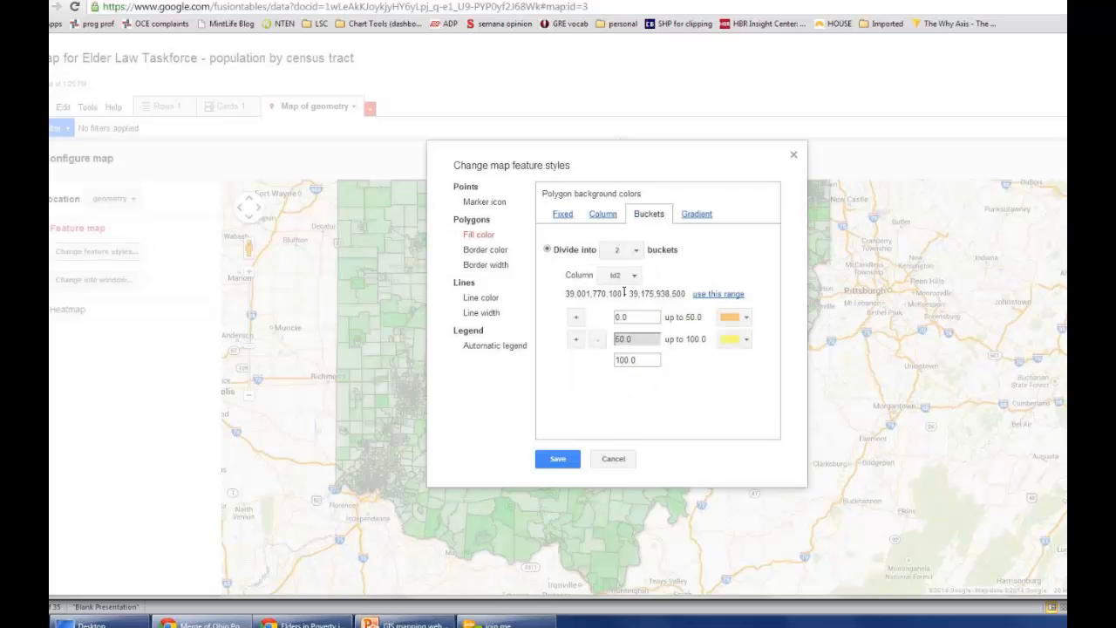
pyautogui.click(626, 279)
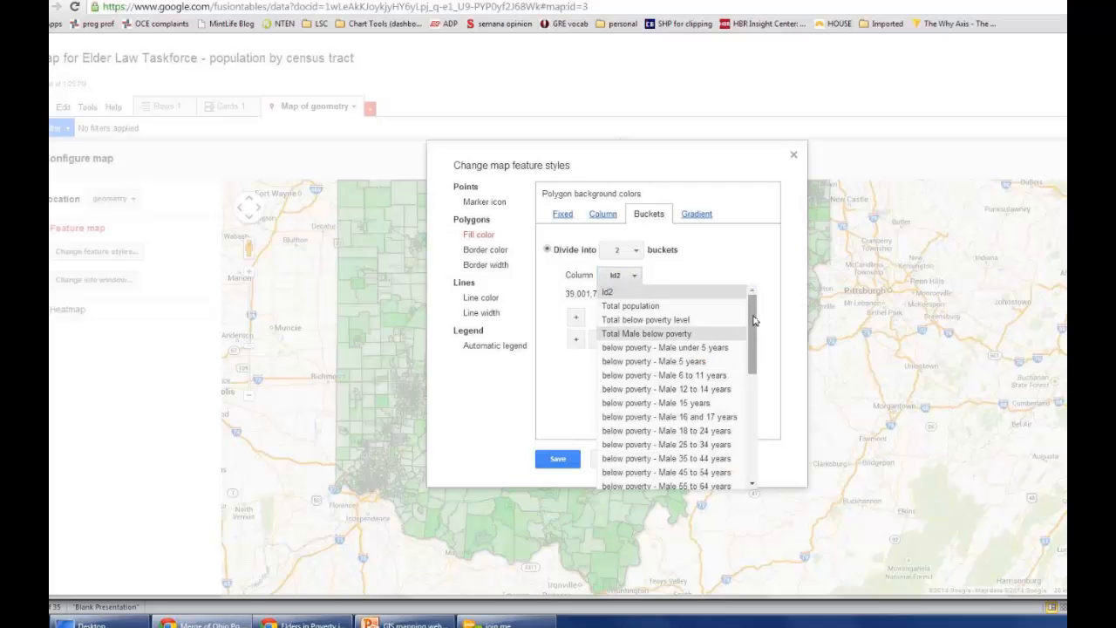
pyautogui.moveTo(754, 330); pyautogui.dragTo(751, 436)
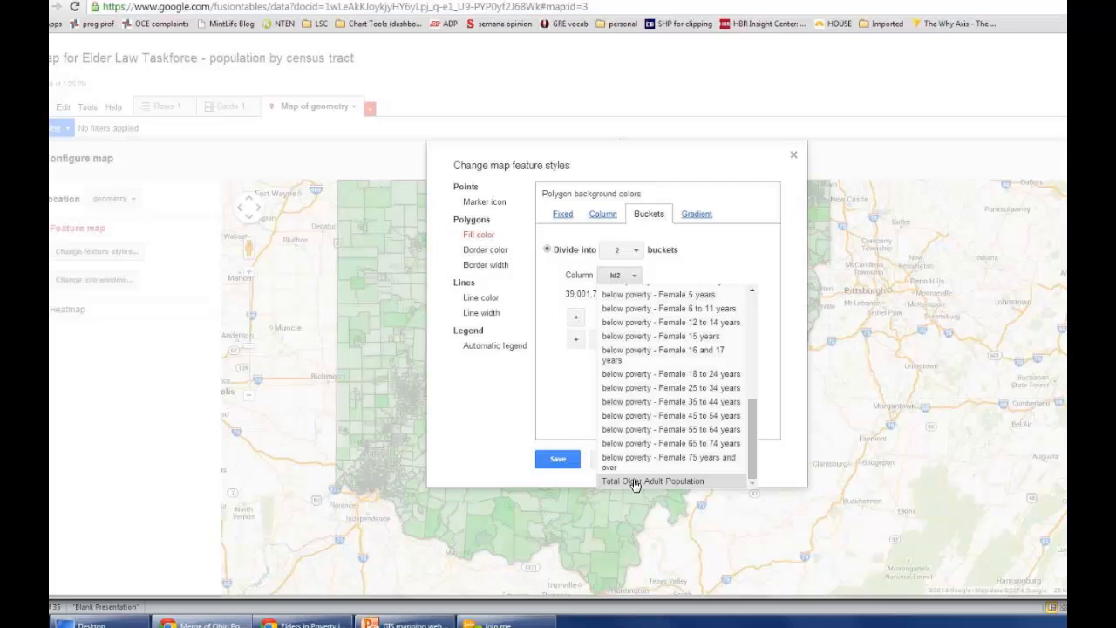
pyautogui.click(633, 483)
# Step: Divide the polygon fill into four buckets spanning the column's own range of 0 to 414
pyautogui.click(575, 340)
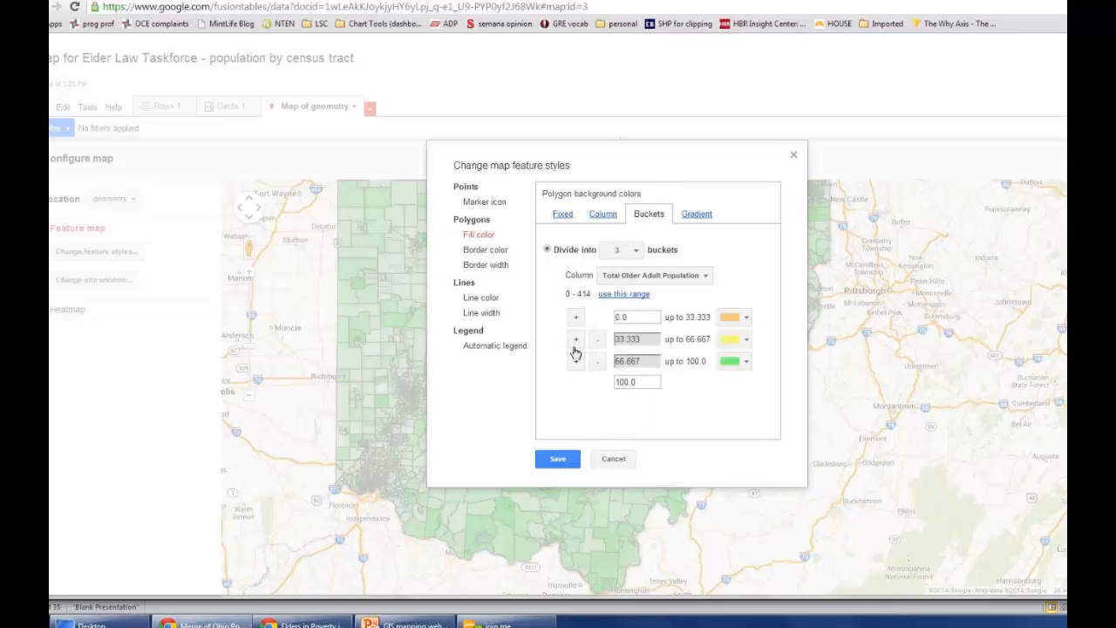
pyautogui.click(575, 360)
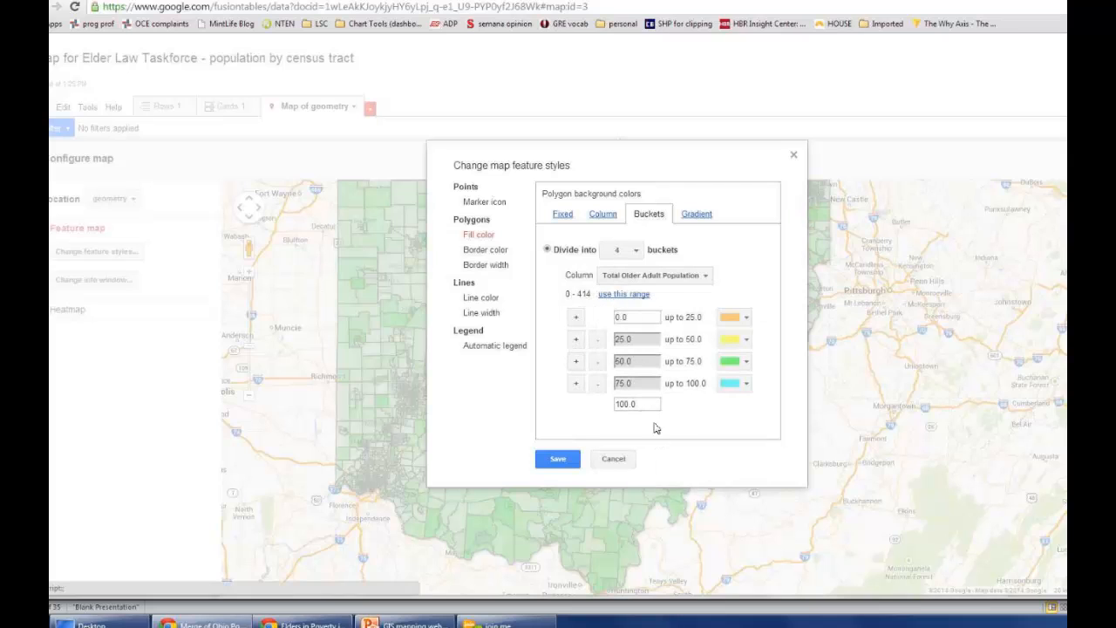
pyautogui.doubleClick(628, 404)
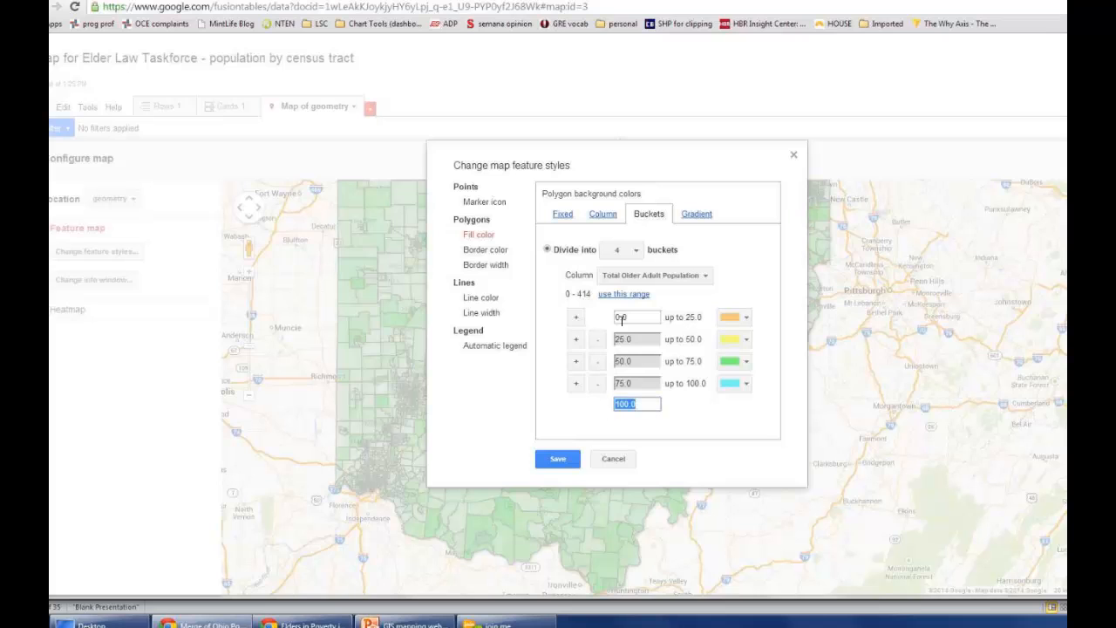
pyautogui.click(608, 296)
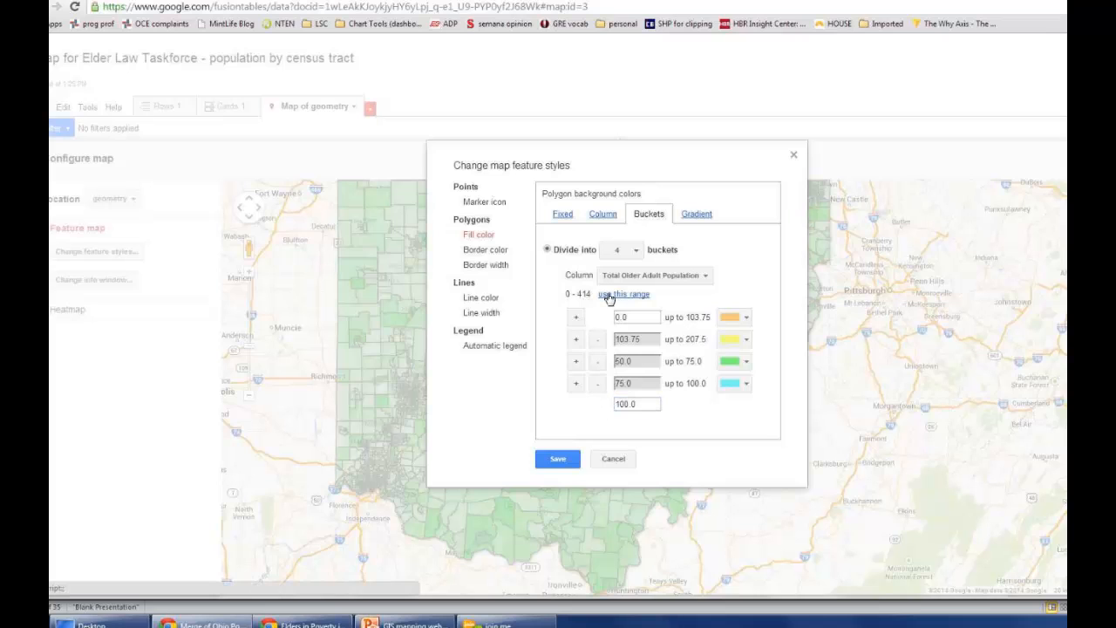
# Step: Set the starting values of the second, third and fourth buckets to 50, 150 and 250
pyautogui.moveTo(651, 340); pyautogui.dragTo(600, 338)
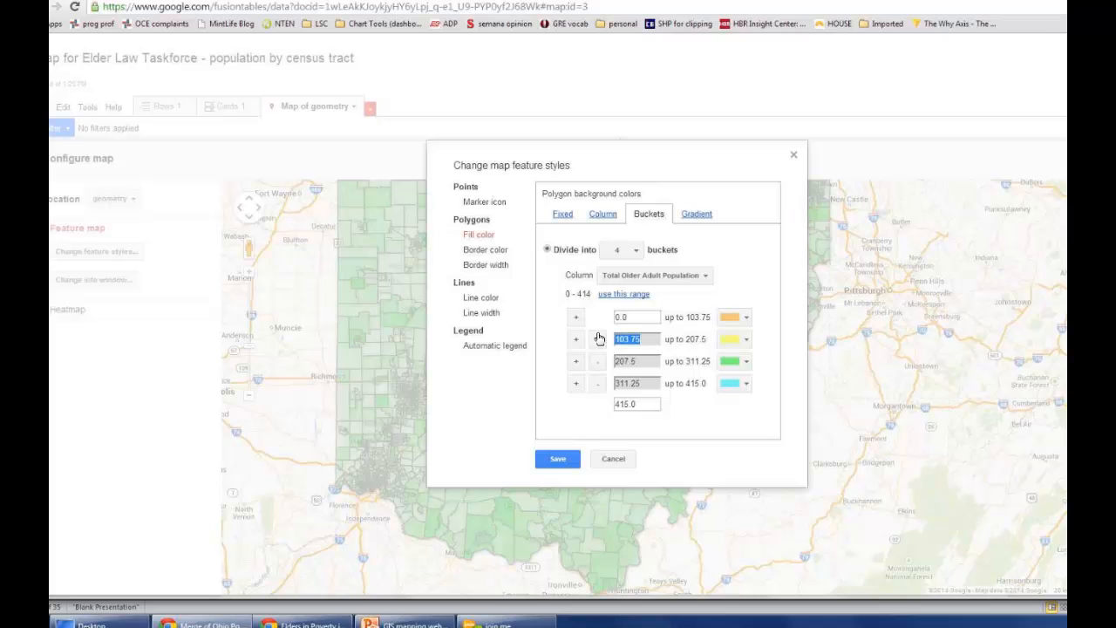
pyautogui.moveTo(647, 340); pyautogui.dragTo(590, 334)
pyautogui.write('50')
pyautogui.click(652, 363)
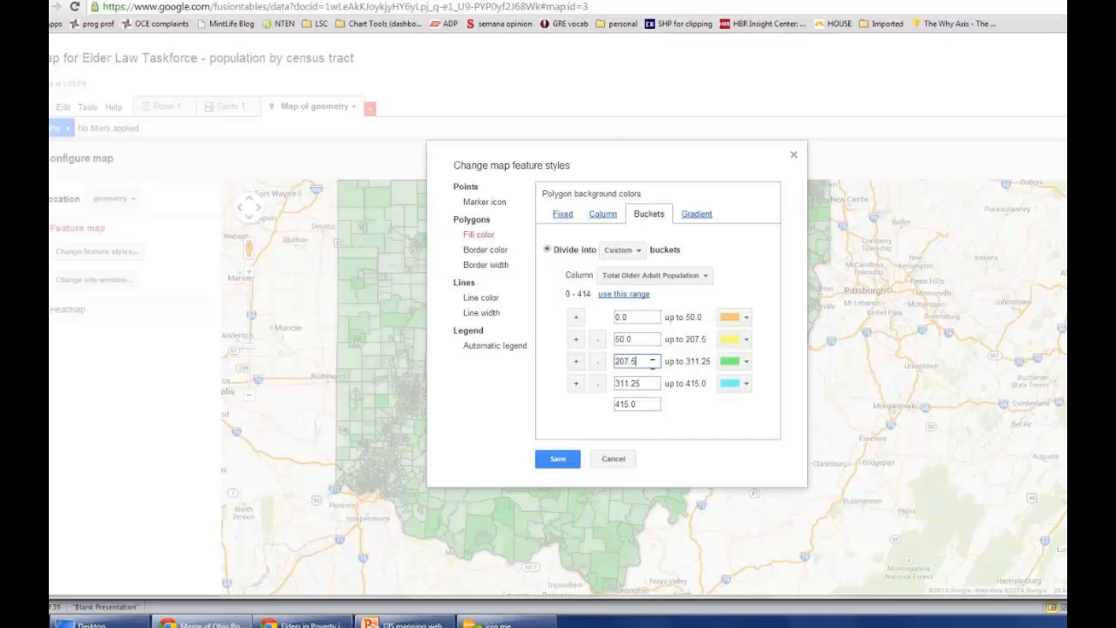
pyautogui.doubleClick(614, 361)
pyautogui.write('150')
pyautogui.click(618, 383)
pyautogui.doubleClick(617, 383)
pyautogui.press('BackSpace')
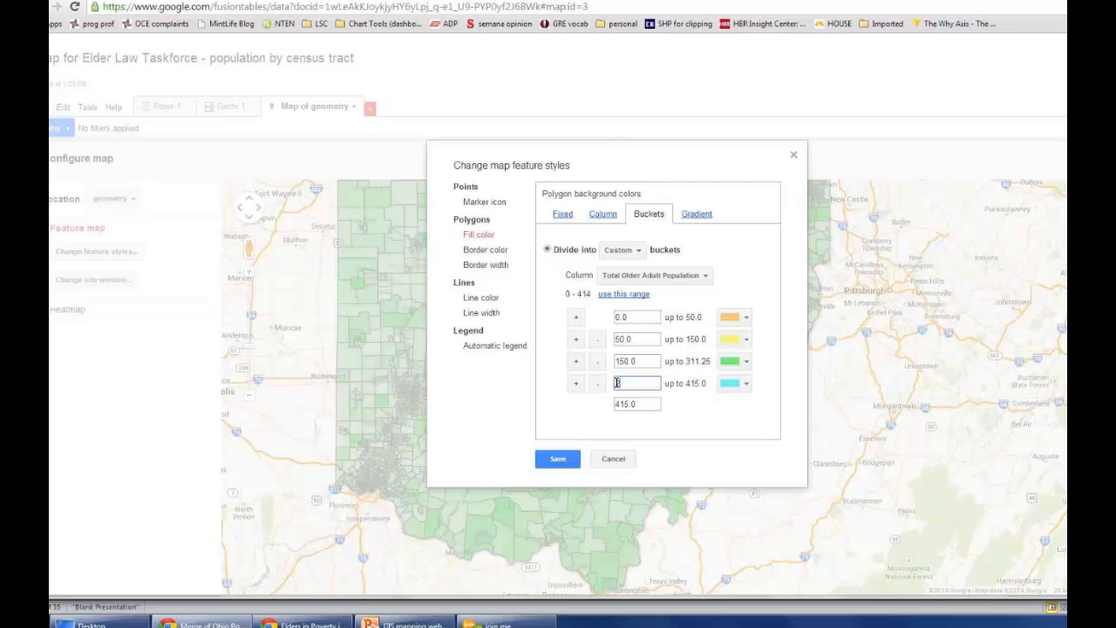
pyautogui.write('250')
# Step: Color the four buckets yellow, orange, red and magenta from lowest to highest, and save the map style
pyautogui.click(744, 321)
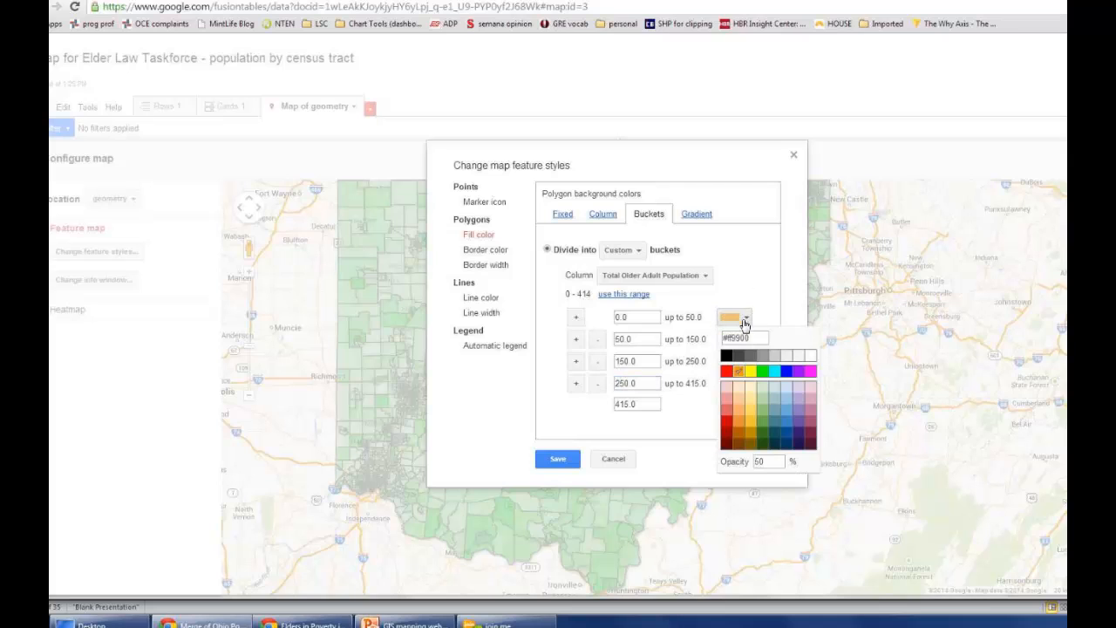
pyautogui.click(750, 372)
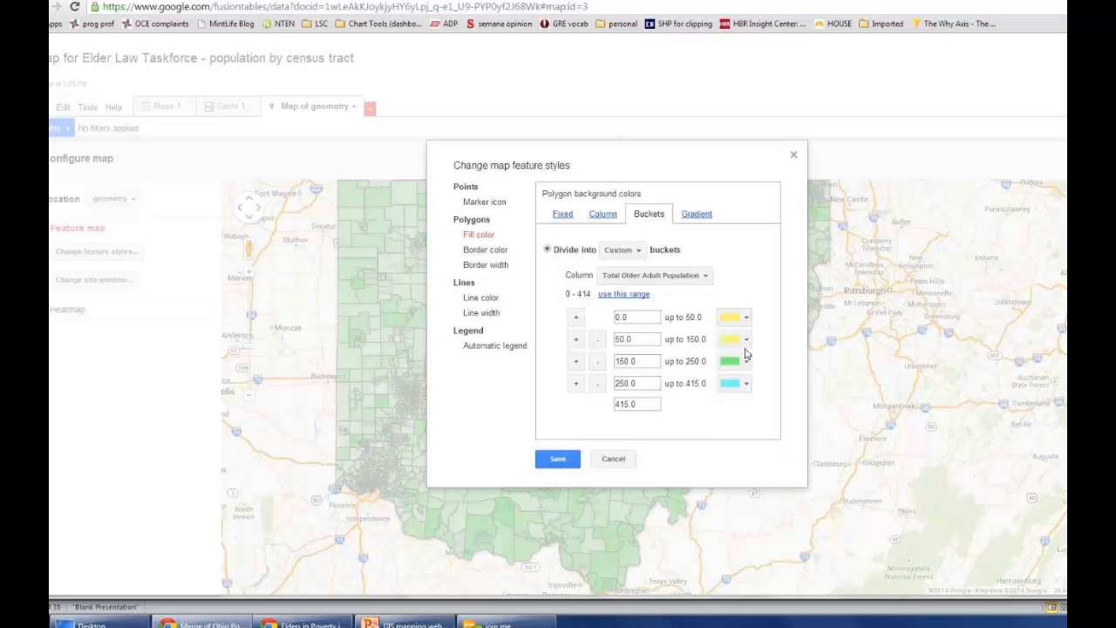
pyautogui.click(744, 339)
pyautogui.click(738, 394)
pyautogui.click(744, 362)
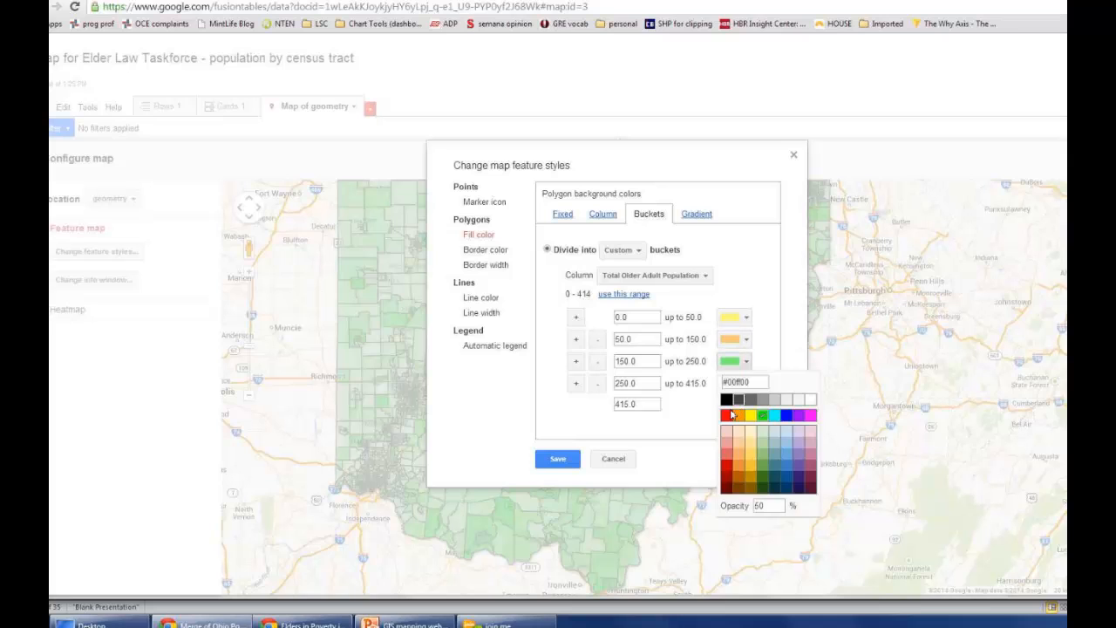
pyautogui.click(732, 415)
pyautogui.click(741, 383)
pyautogui.click(812, 445)
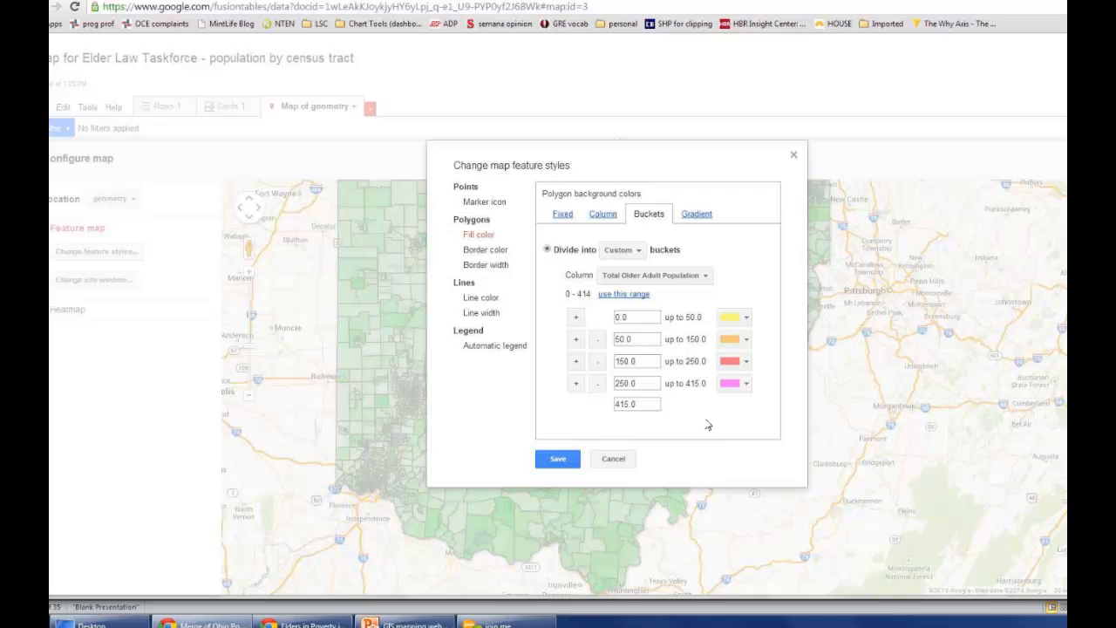
pyautogui.click(561, 460)
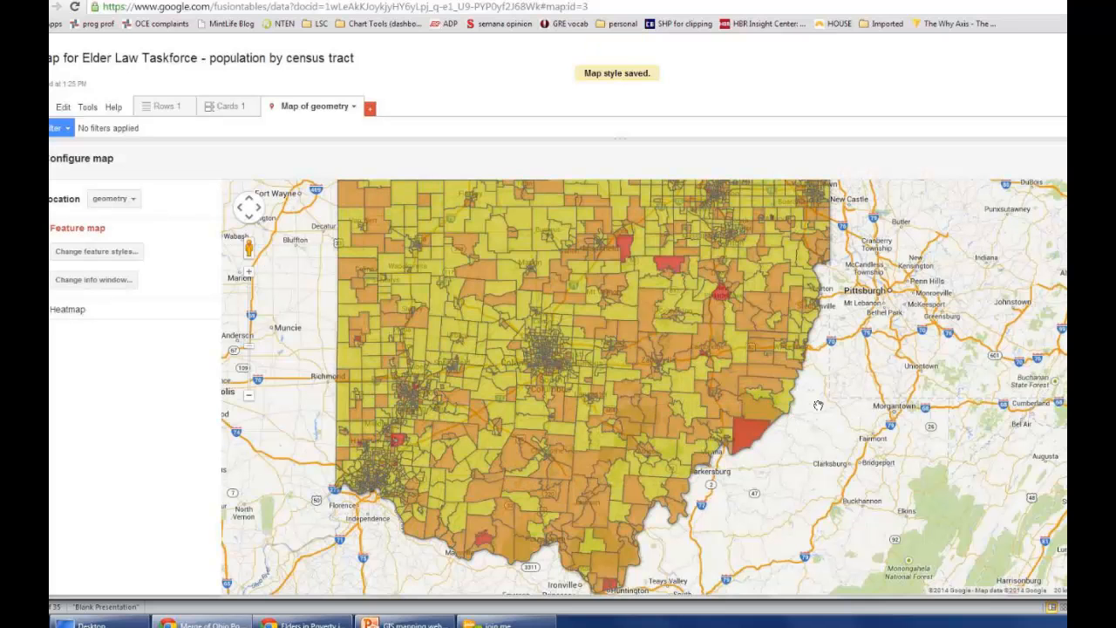
# Step: Examine the color-coded census tracts across northern Ohio and along Lake Erie
pyautogui.moveTo(641, 342); pyautogui.dragTo(579, 544)
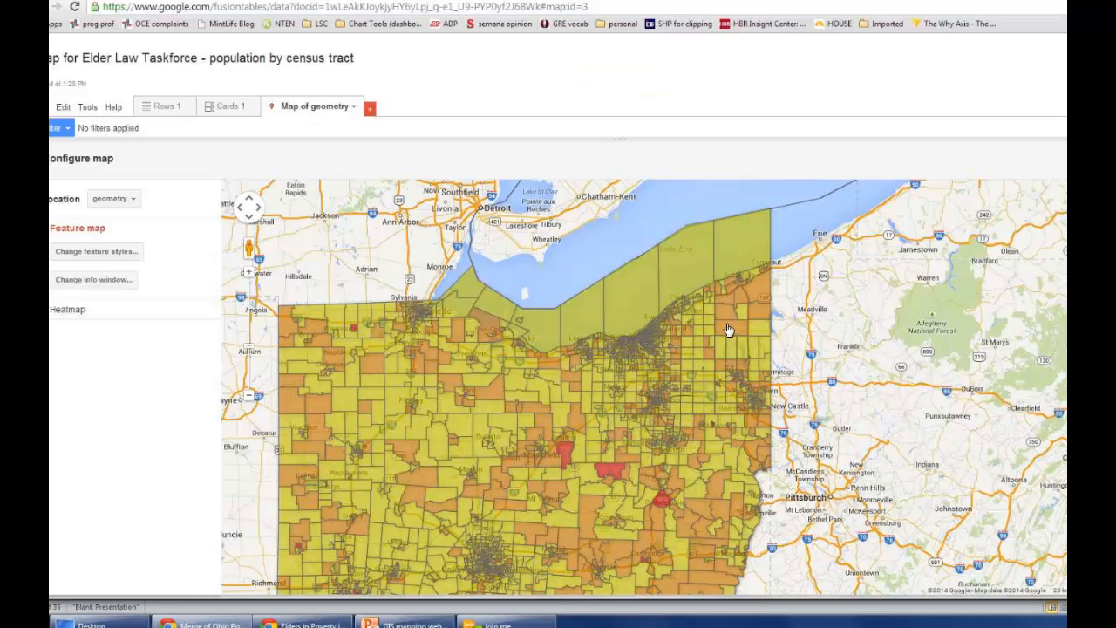
pyautogui.scroll(1, 725, 333)
pyautogui.moveTo(616, 338); pyautogui.dragTo(722, 404)
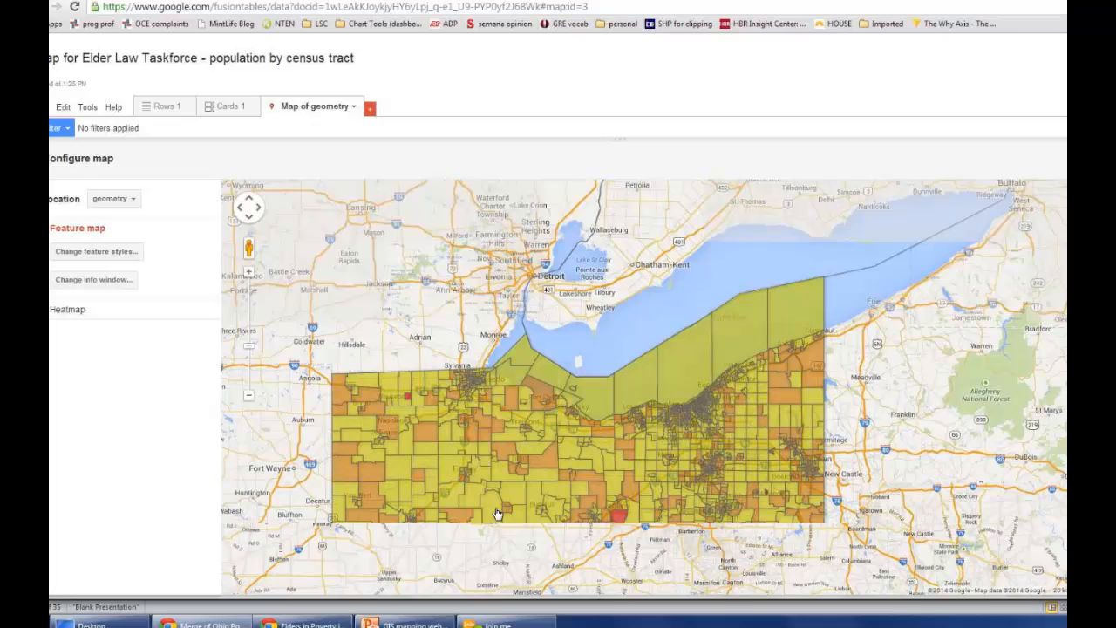
# Step: Review the polygon fill buckets of the statewide map without changing them, and check the map's publishing and location options
pyautogui.moveTo(521, 508); pyautogui.dragTo(513, 344)
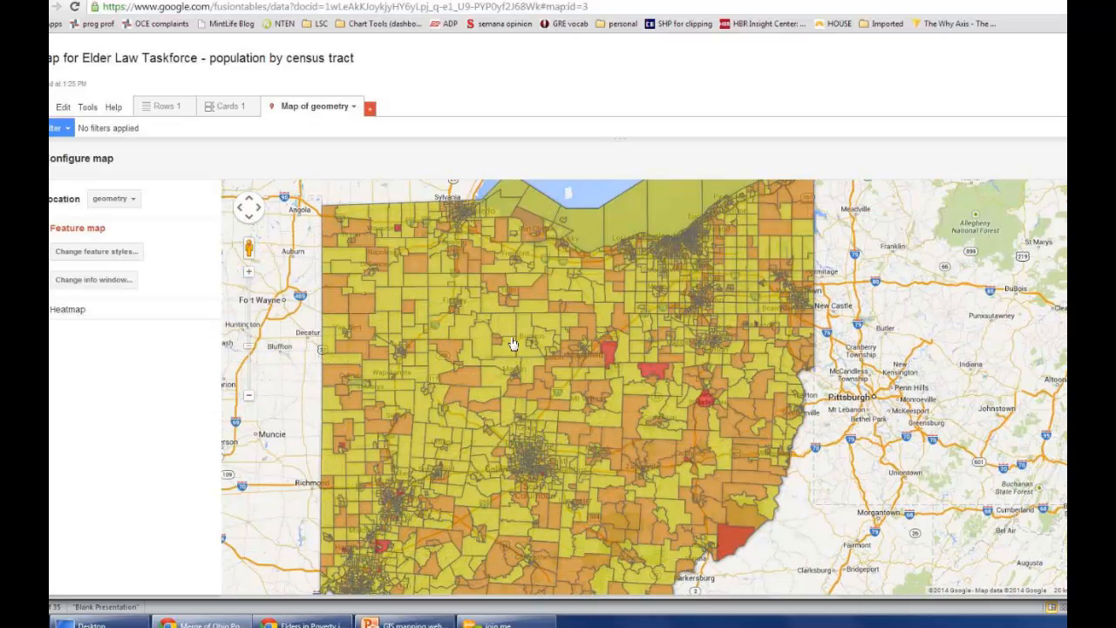
pyautogui.click(105, 258)
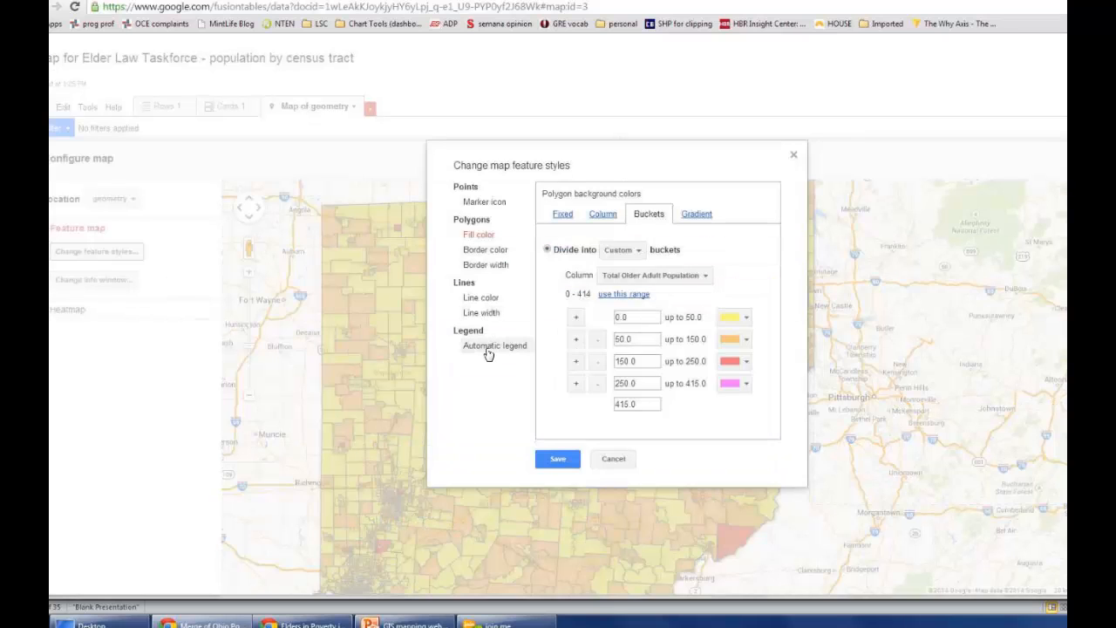
pyautogui.click(610, 459)
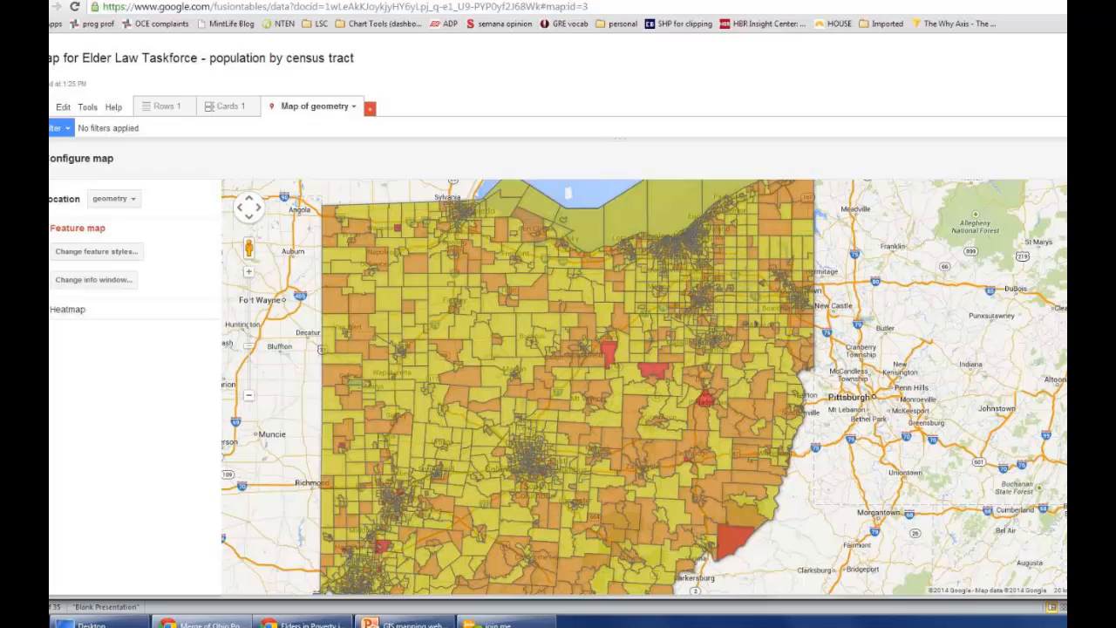
pyautogui.click(354, 108)
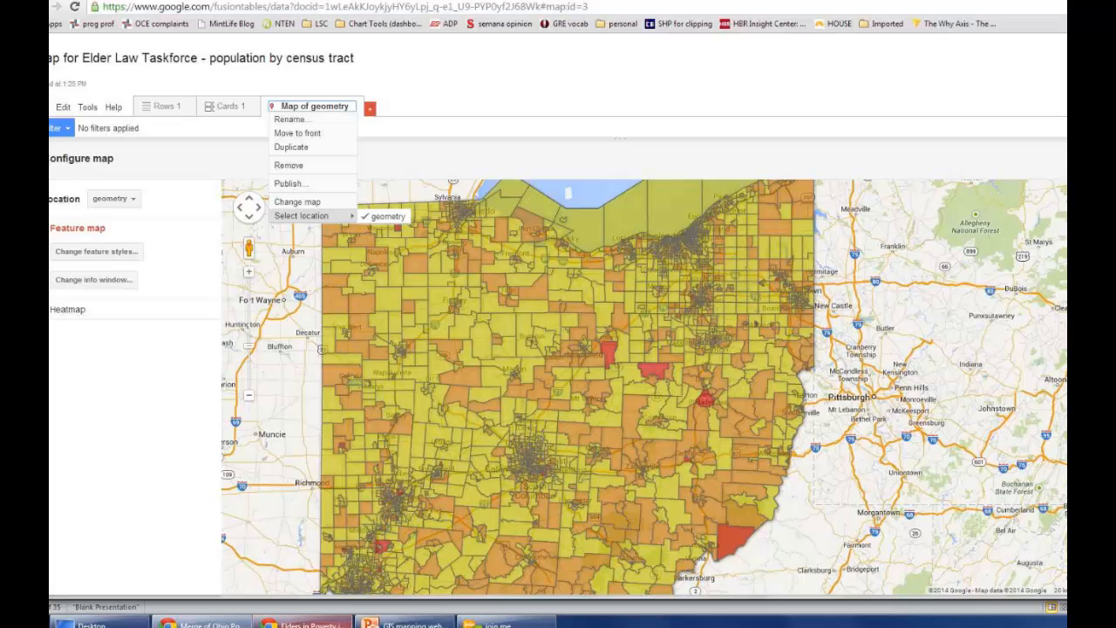
# Step: Switch to the Elders in Poverty in Ohio web page and inspect the details of the red census tract in Ashland County
pyautogui.click(304, 625)
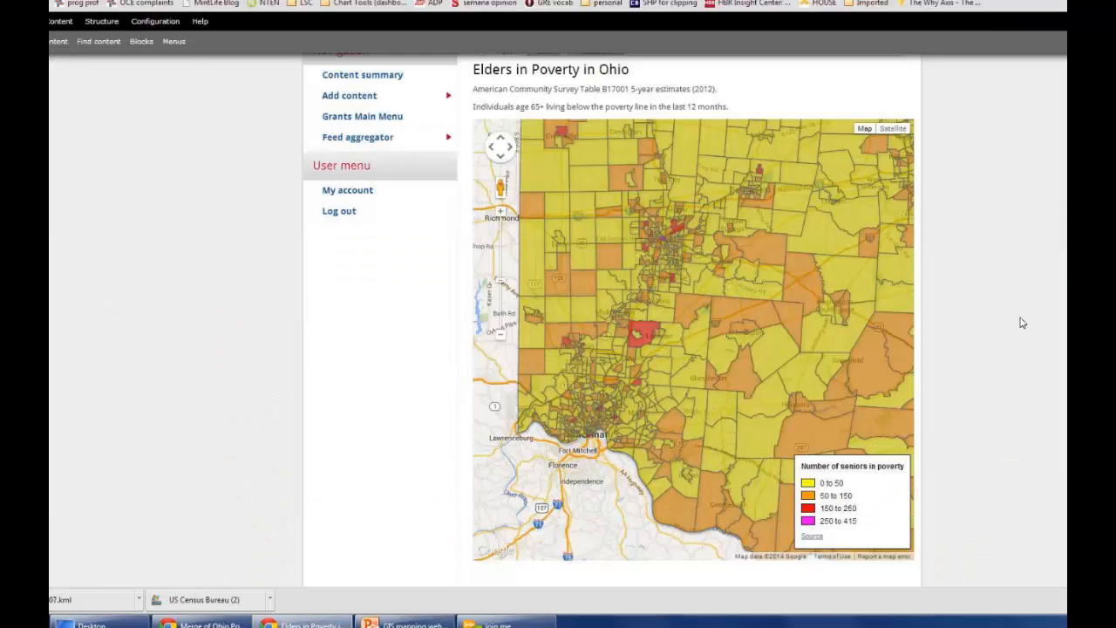
pyautogui.moveTo(780, 267); pyautogui.dragTo(713, 349)
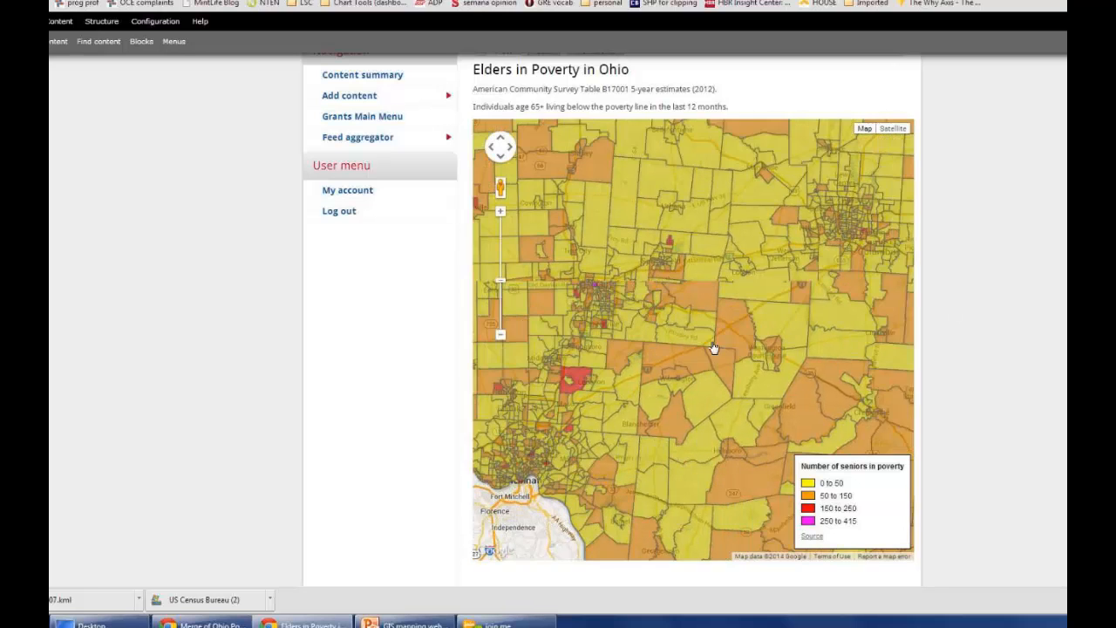
pyautogui.moveTo(774, 239); pyautogui.dragTo(677, 335)
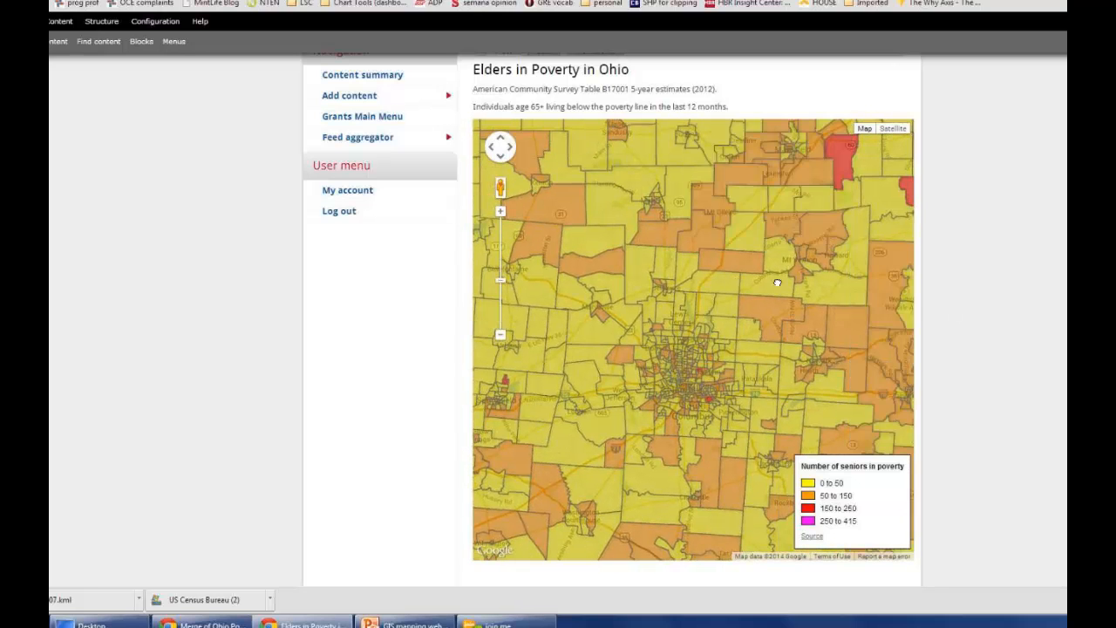
pyautogui.moveTo(777, 284); pyautogui.dragTo(720, 311)
pyautogui.click(785, 204)
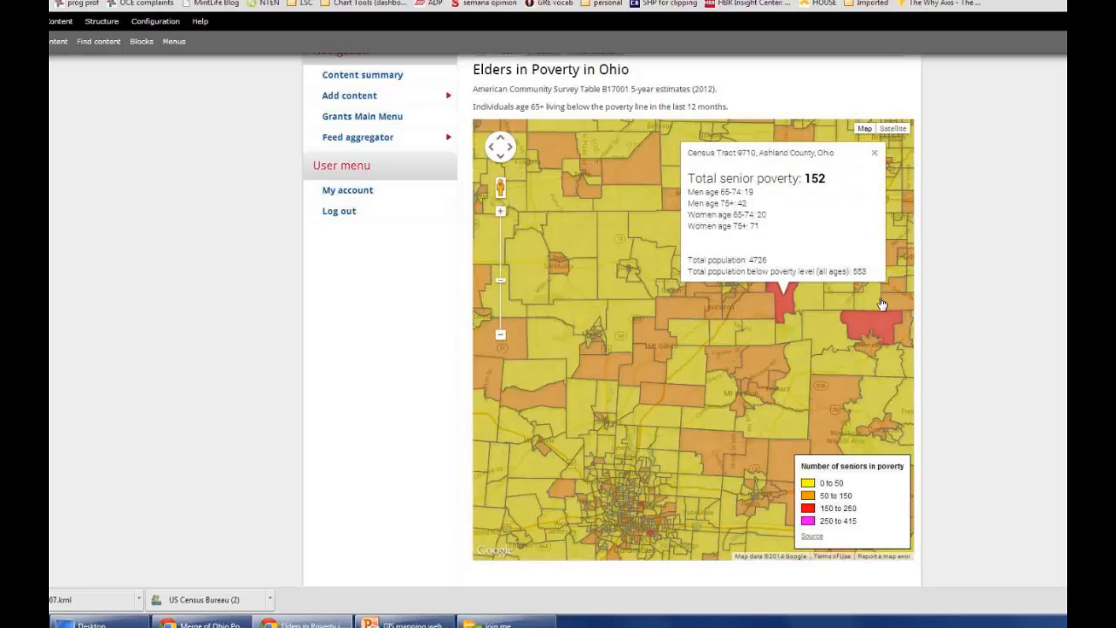
# Step: Inspect the details of the red census tract in Warren County, close them, and switch to the PowerPoint presentation
pyautogui.click(874, 154)
pyautogui.moveTo(707, 384); pyautogui.dragTo(909, 168)
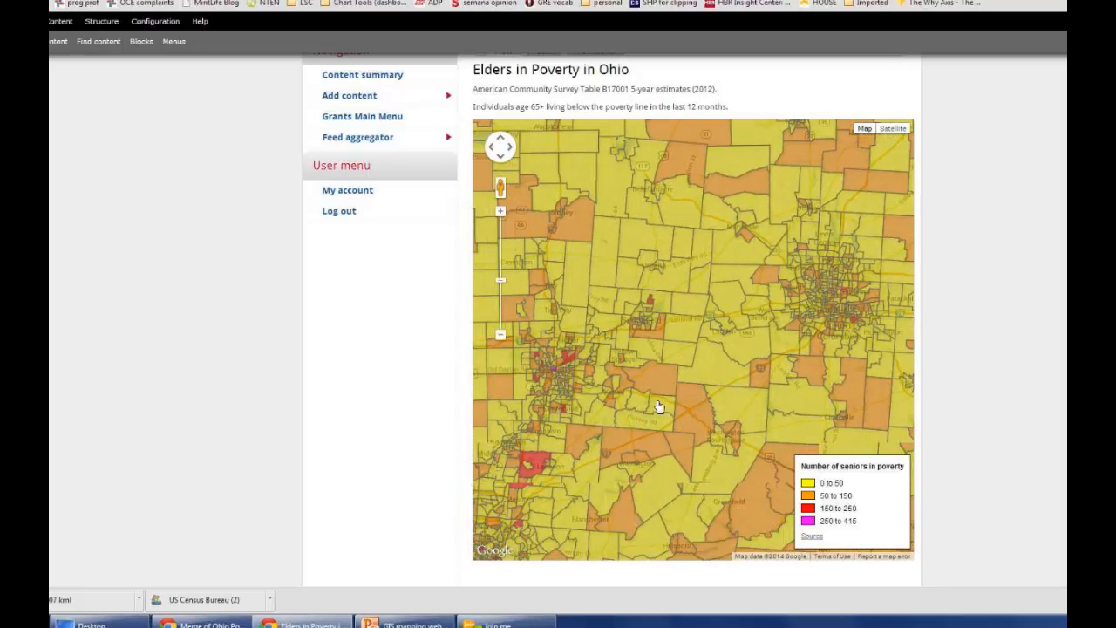
pyautogui.click(540, 467)
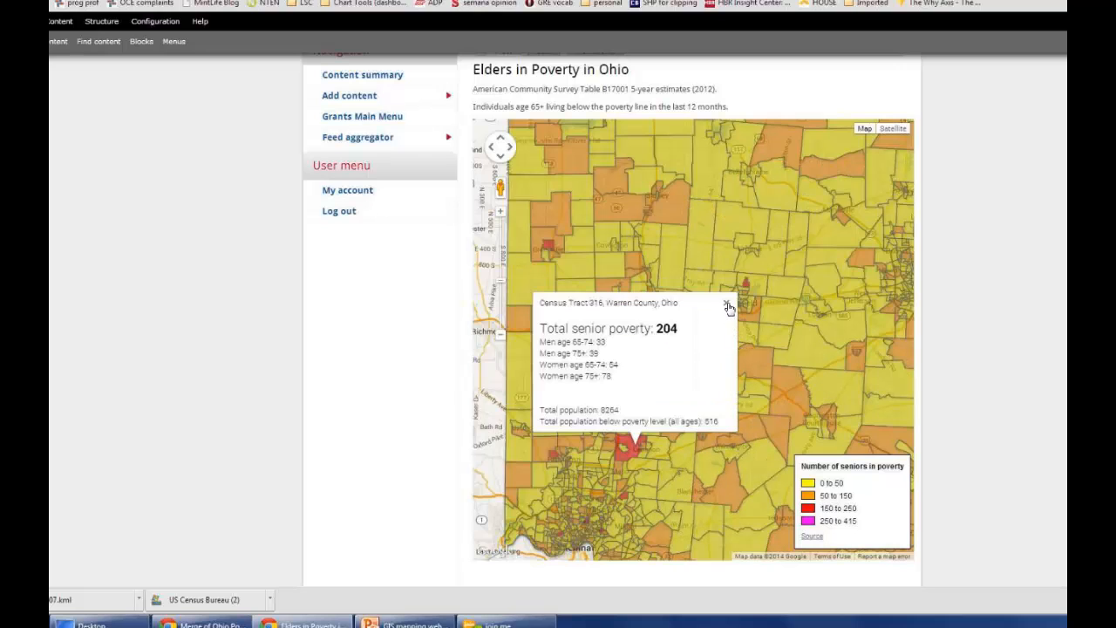
pyautogui.click(730, 307)
pyautogui.click(422, 625)
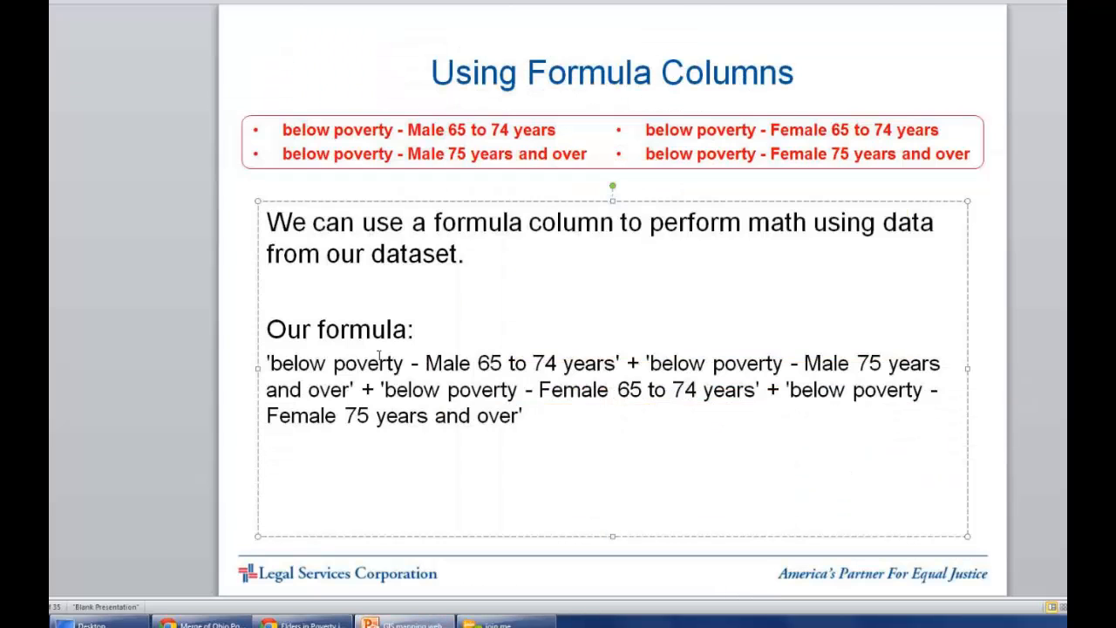
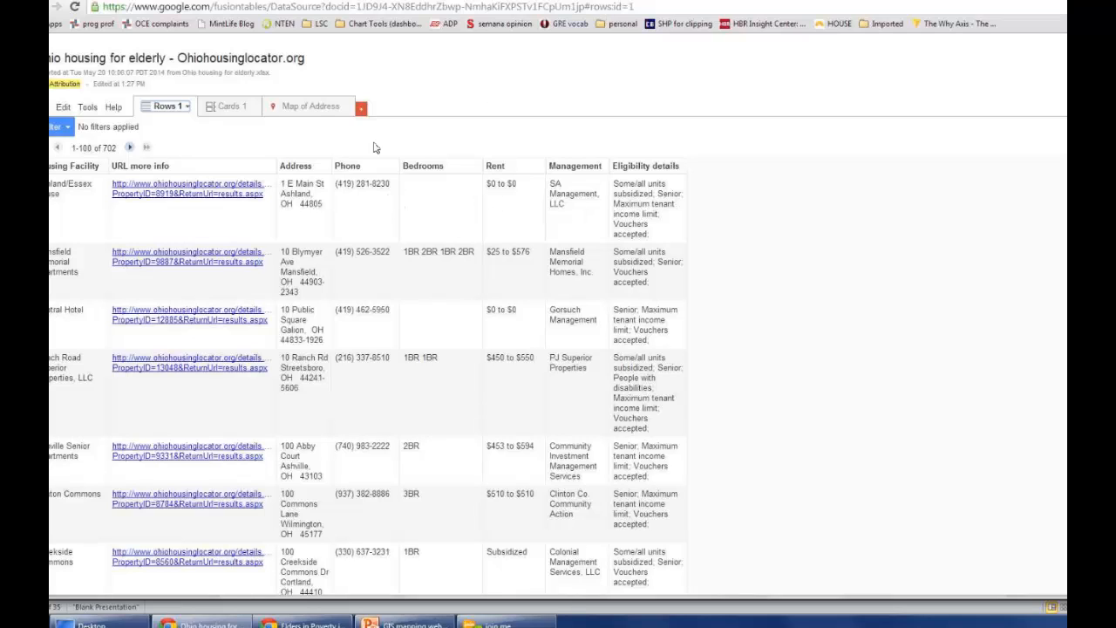
# Step: Show the elderly housing table as a map of addresses and inspect the details of the Rainbow Place Apartments marker, then close them
pyautogui.click(299, 108)
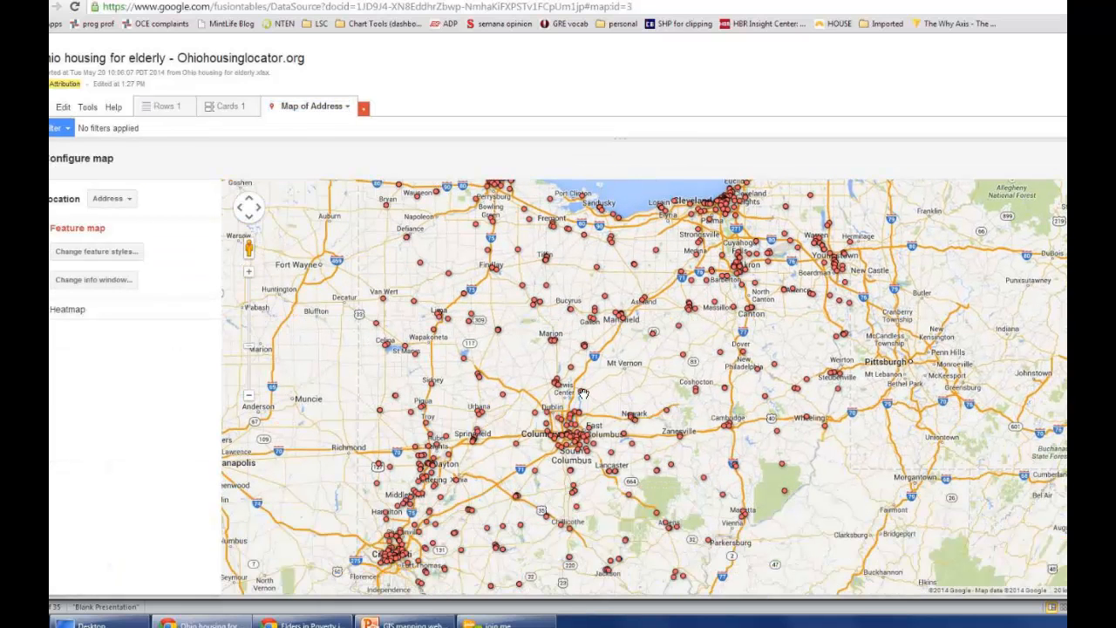
pyautogui.click(587, 394)
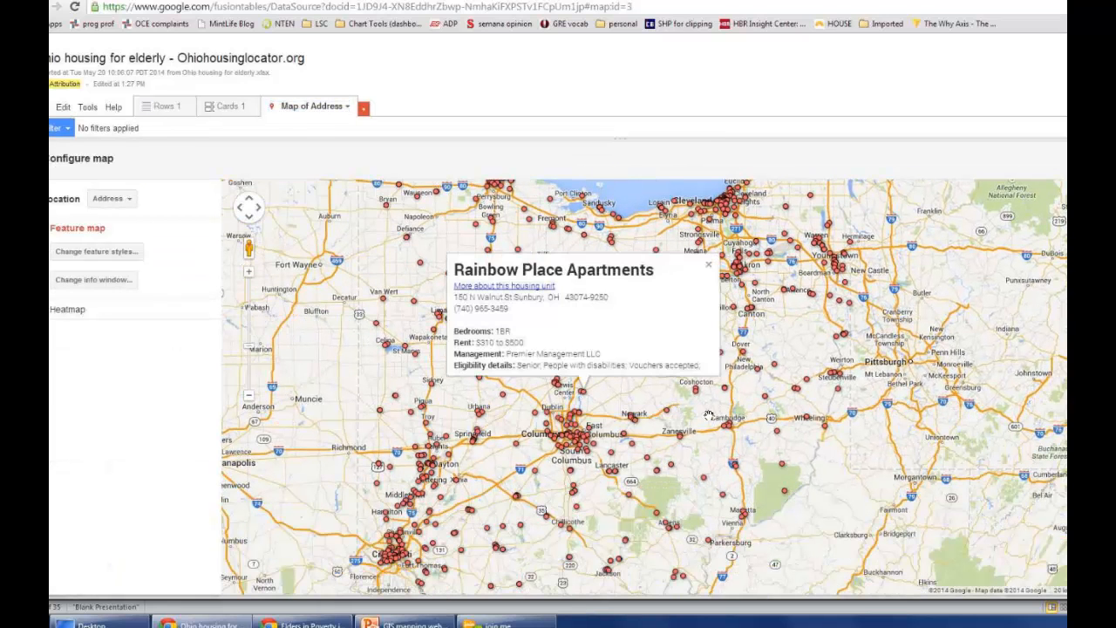
pyautogui.click(708, 265)
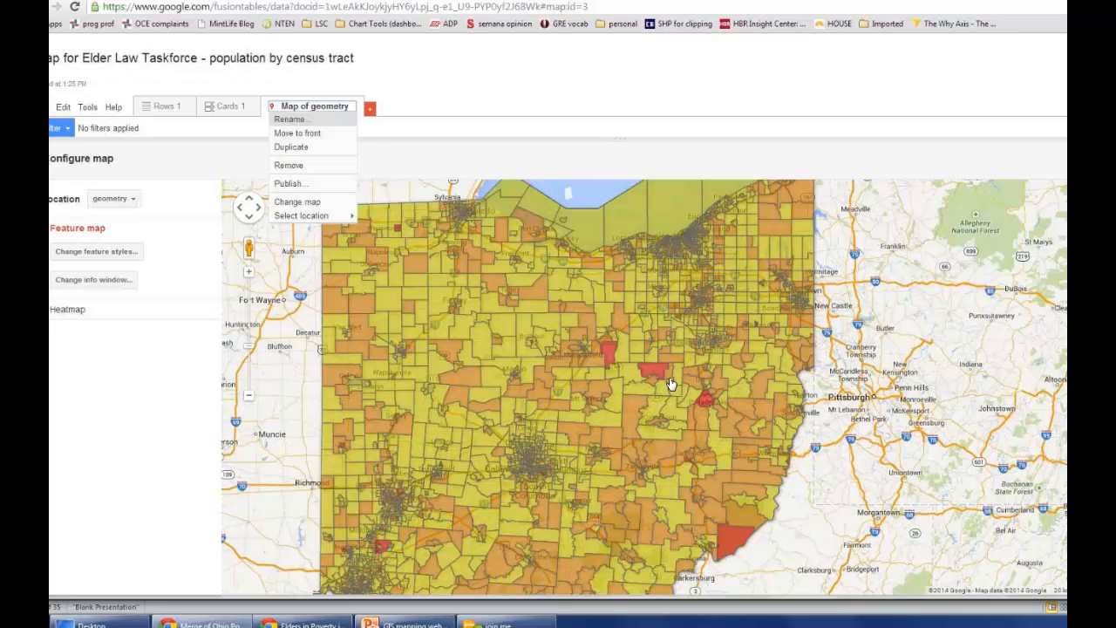
# Step: Review the PowerPoint slide on layering two datasets into a single map, and return to the FusionTablesLayer Wizard page in the browser
pyautogui.click(422, 108)
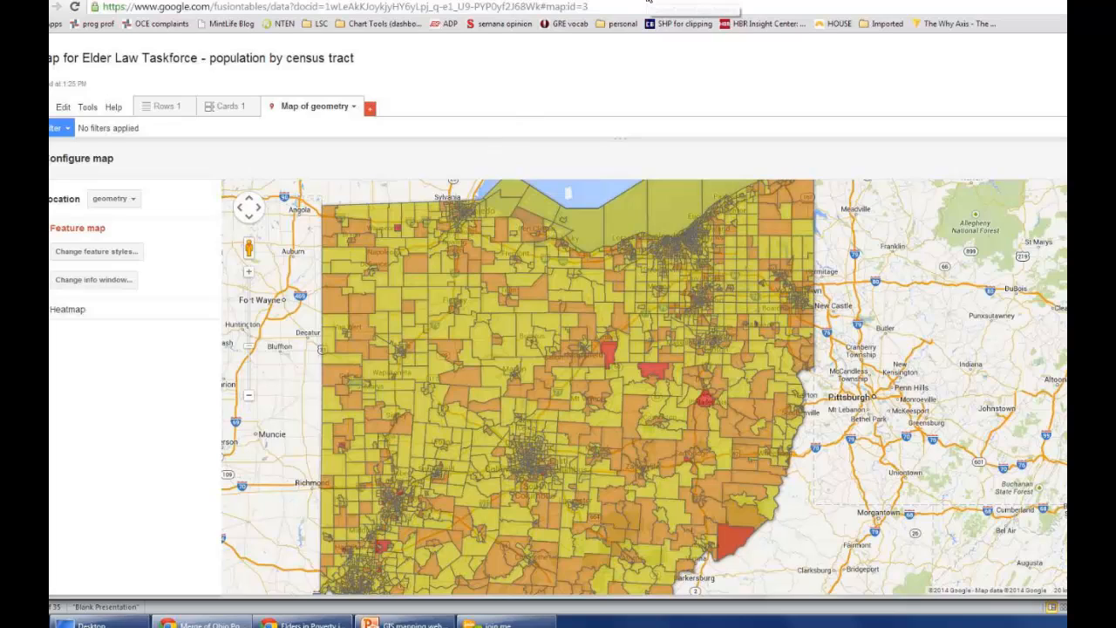
pyautogui.click(694, 3)
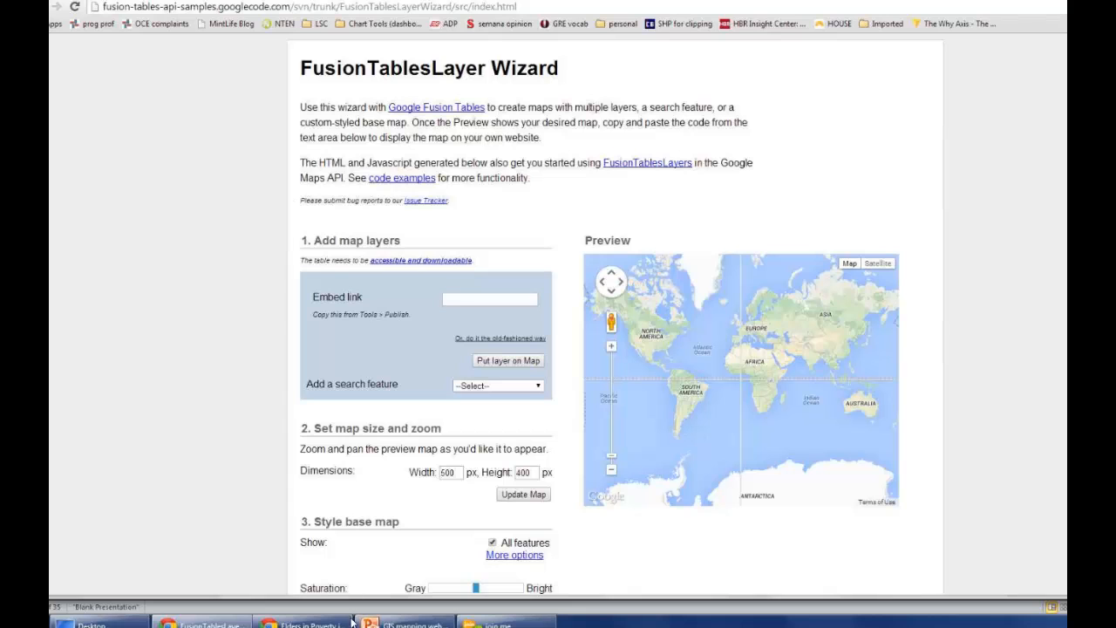
pyautogui.click(403, 624)
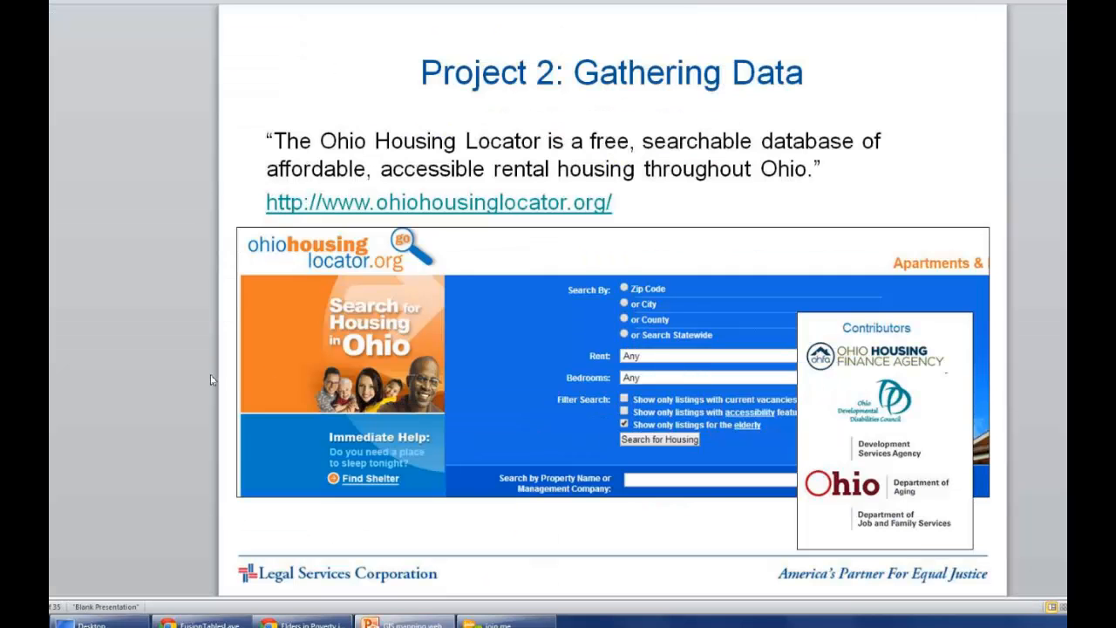
pyautogui.scroll(-1, 210, 380)
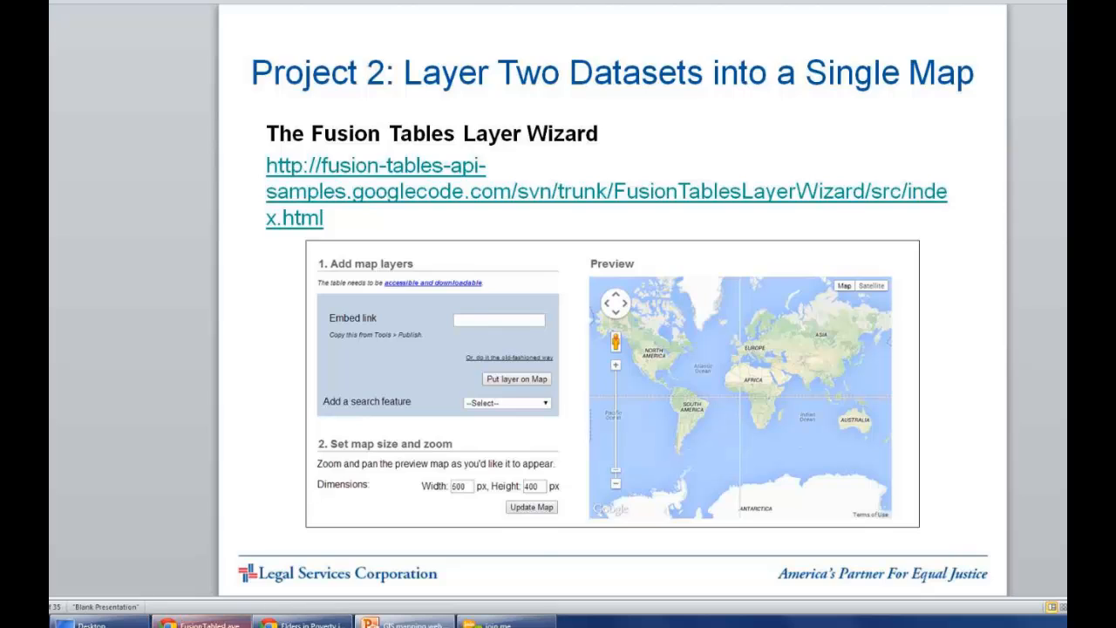
pyautogui.click(205, 624)
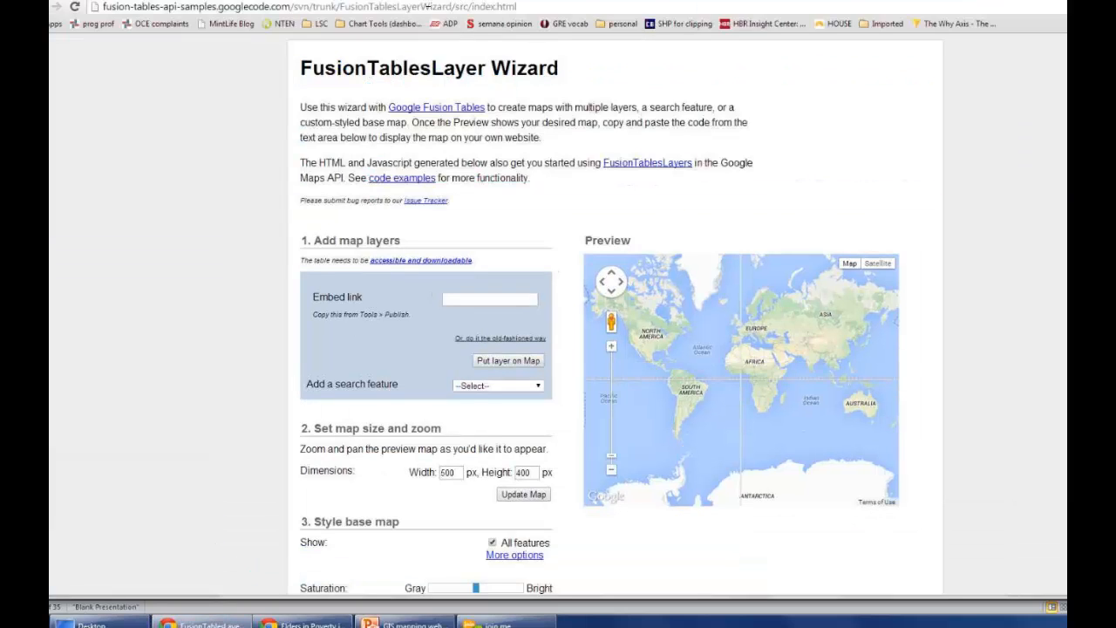
# Step: Change the sharing visibility of the census tract population map to Anyone with the link
pyautogui.click(436, 1)
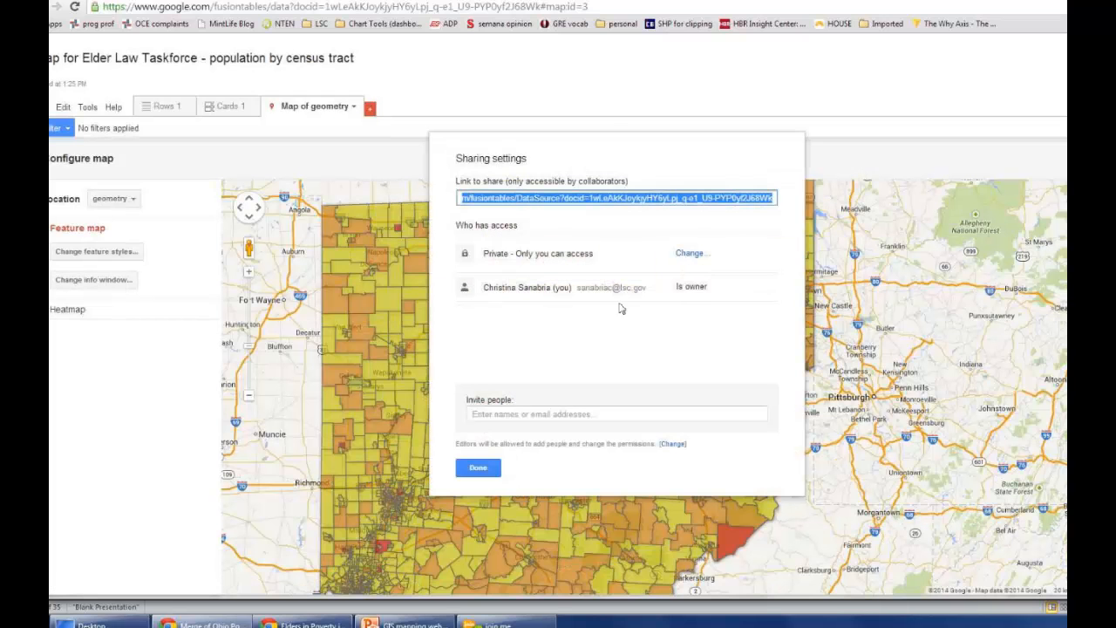
pyautogui.click(689, 255)
pyautogui.click(480, 274)
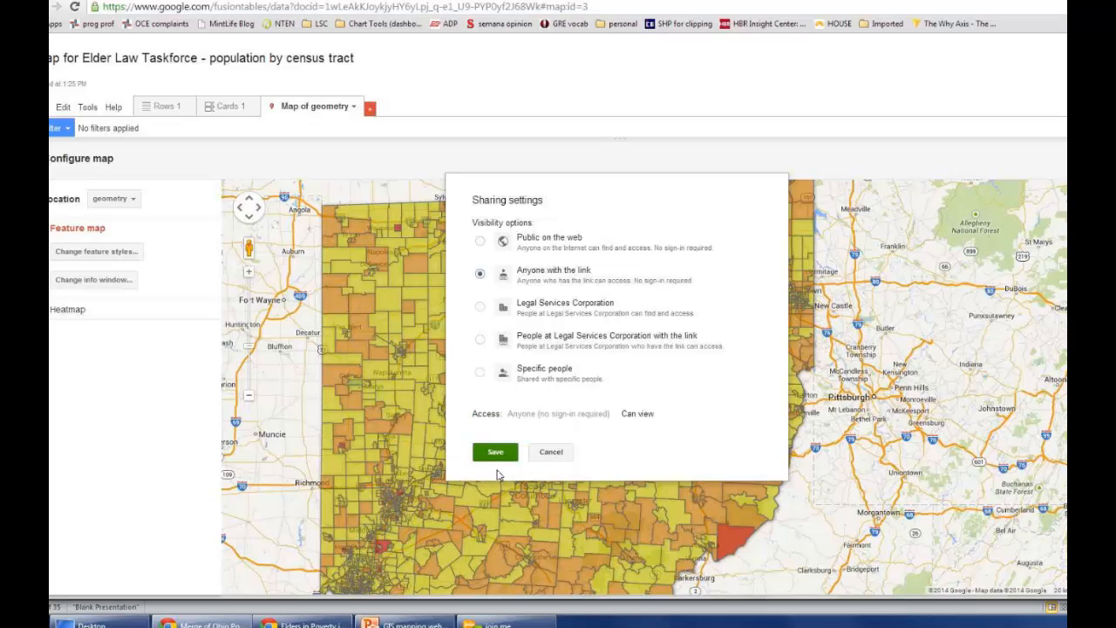
pyautogui.click(495, 455)
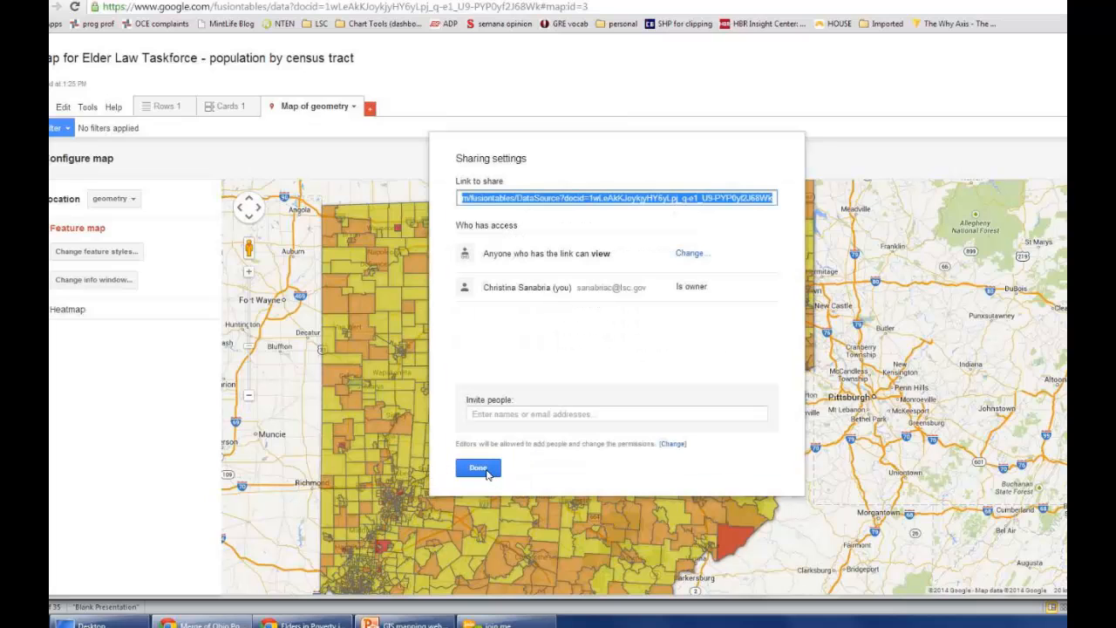
pyautogui.click(481, 472)
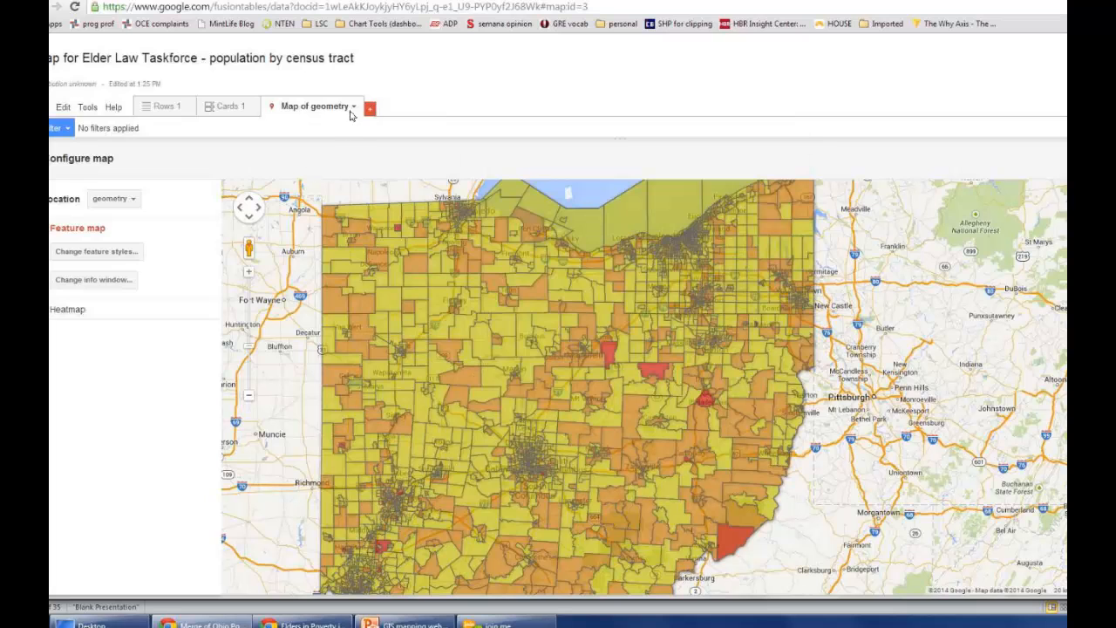
# Step: Copy the publishing link for email or IM of the census tract population map
pyautogui.click(354, 107)
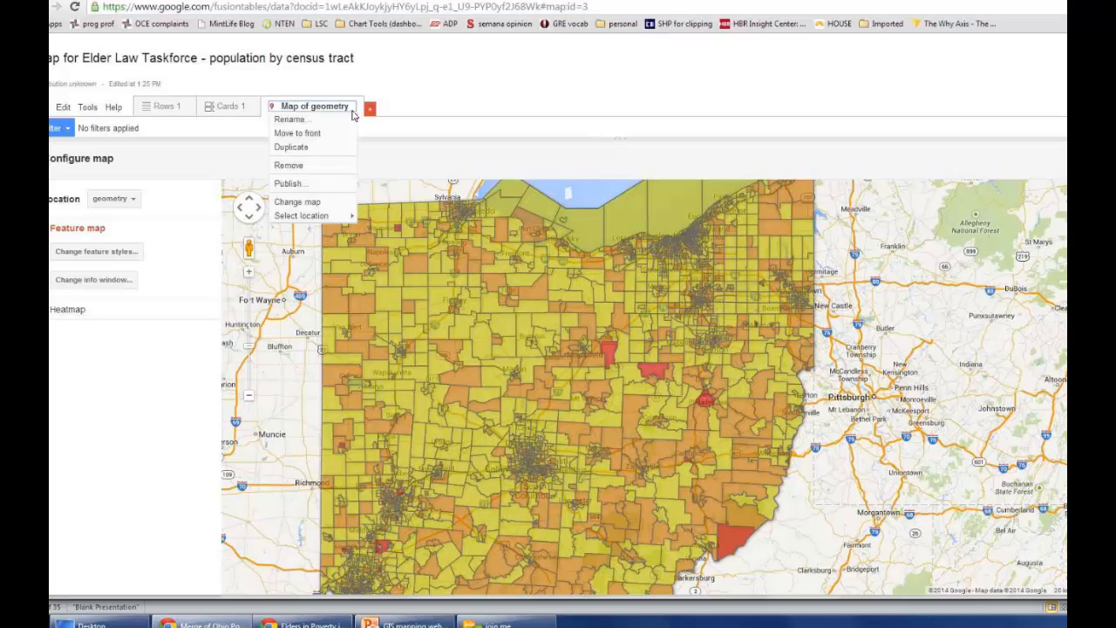
pyautogui.click(291, 184)
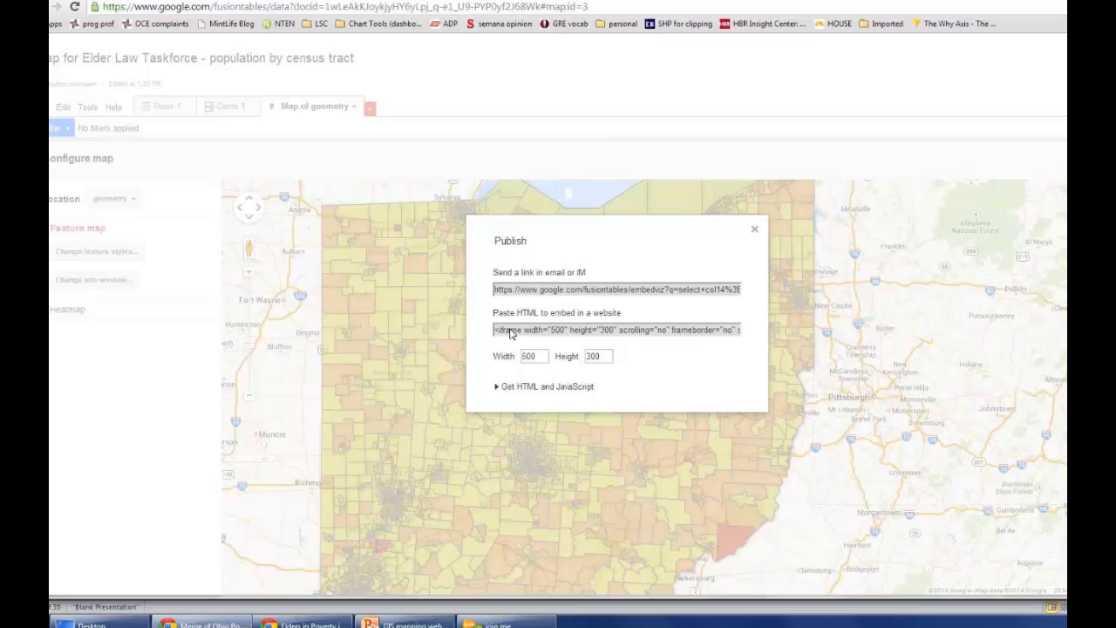
pyautogui.click(511, 332)
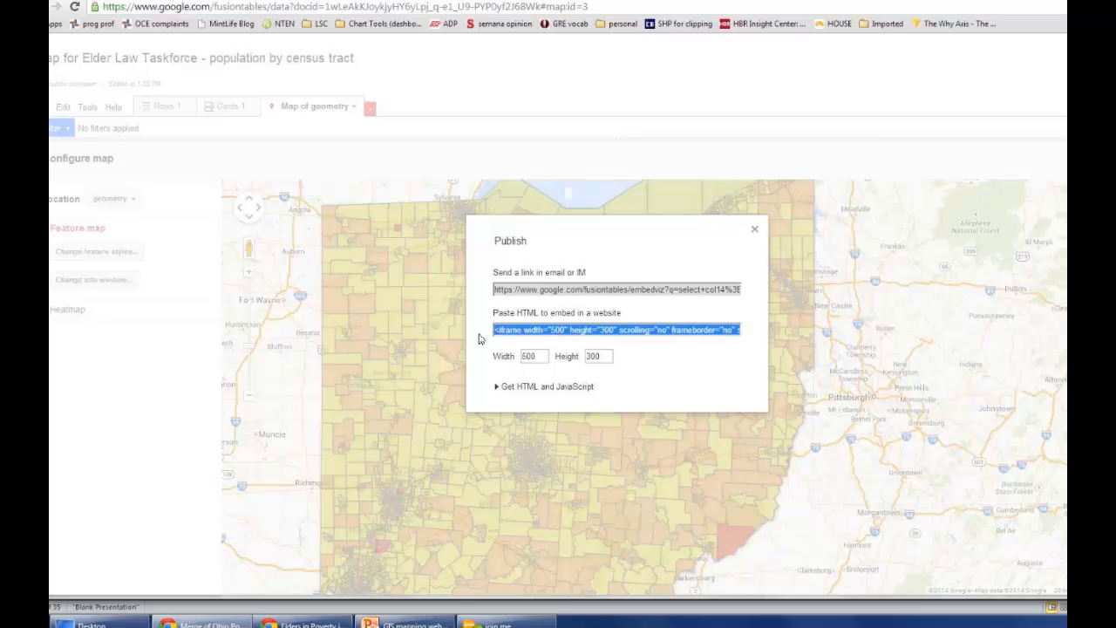
pyautogui.click(533, 293)
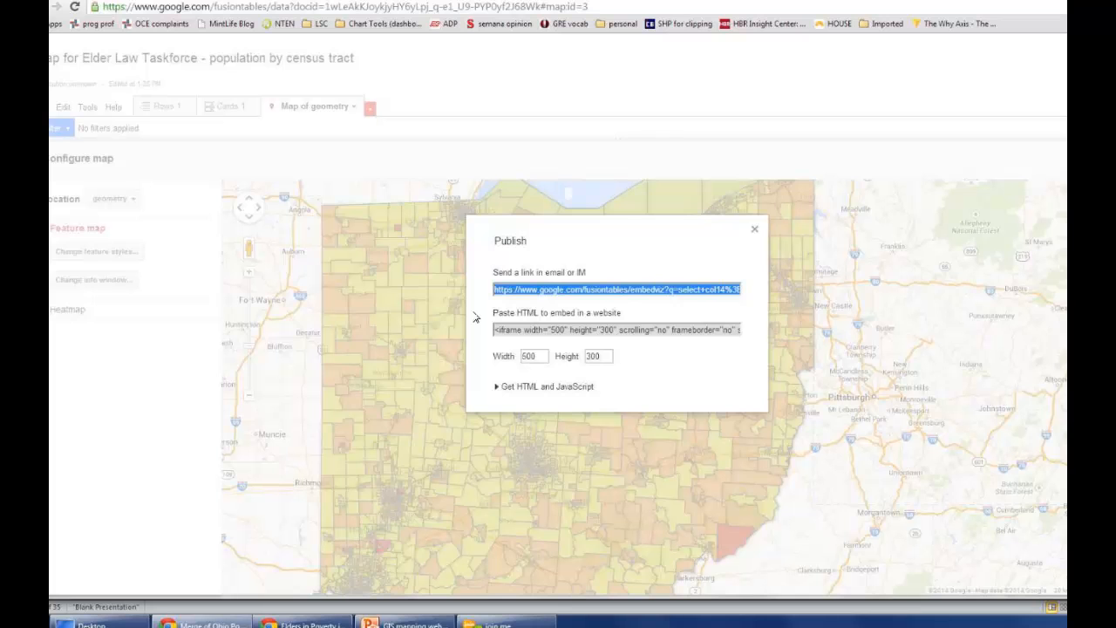
pyautogui.click(754, 230)
# Step: Put the census tract map on the FusionTablesLayer Wizard preview as the first layer, using its copied link as the embed link
pyautogui.hotkey('ctrl', 'Tab')
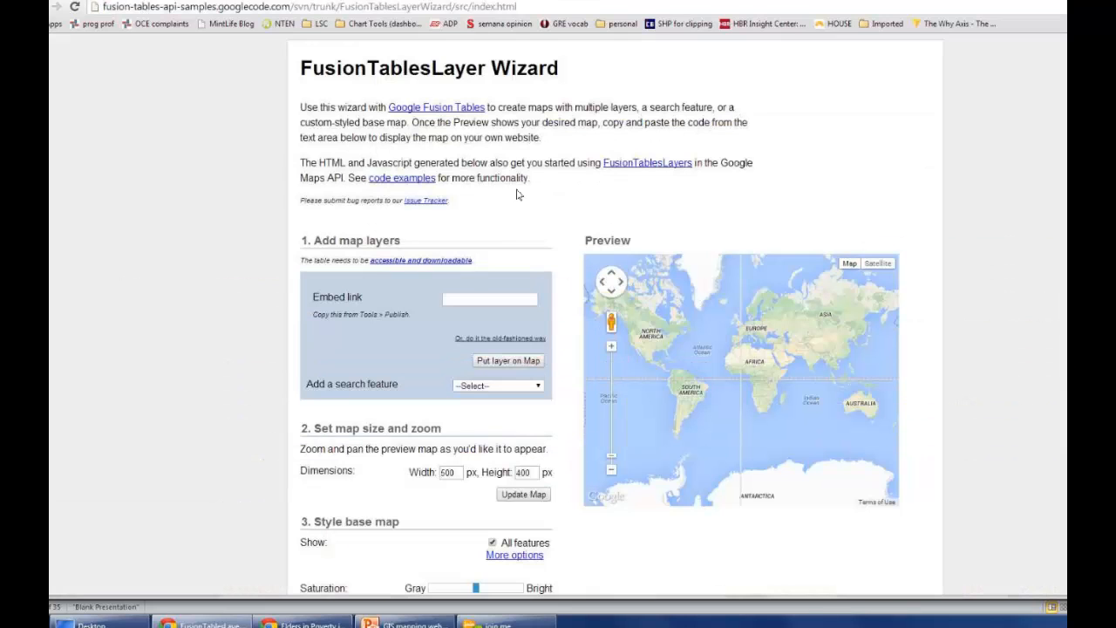
pyautogui.click(453, 297)
pyautogui.hotkey('ctrl', 'v')
pyautogui.click(499, 360)
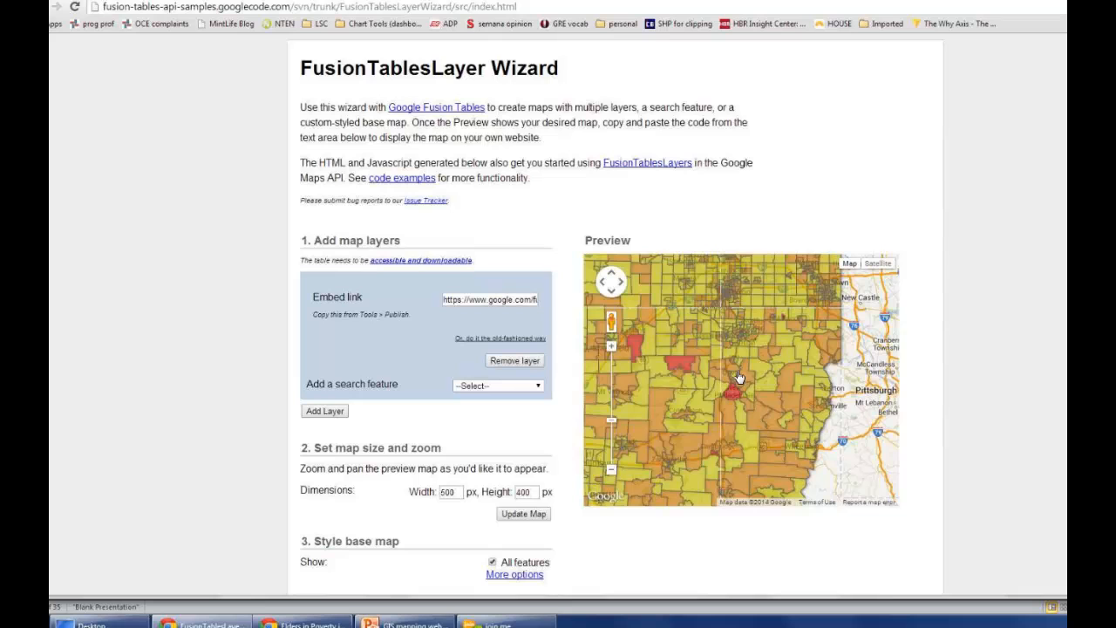
pyautogui.scroll(2, 731, 384)
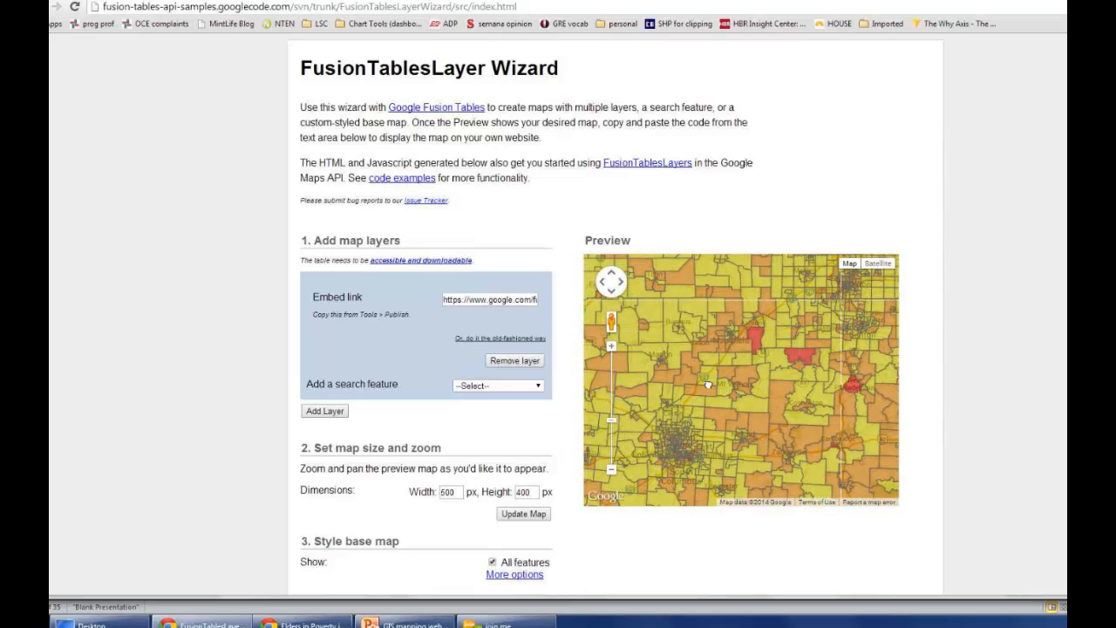
pyautogui.moveTo(683, 417); pyautogui.dragTo(731, 355)
pyautogui.moveTo(719, 394); pyautogui.dragTo(740, 379)
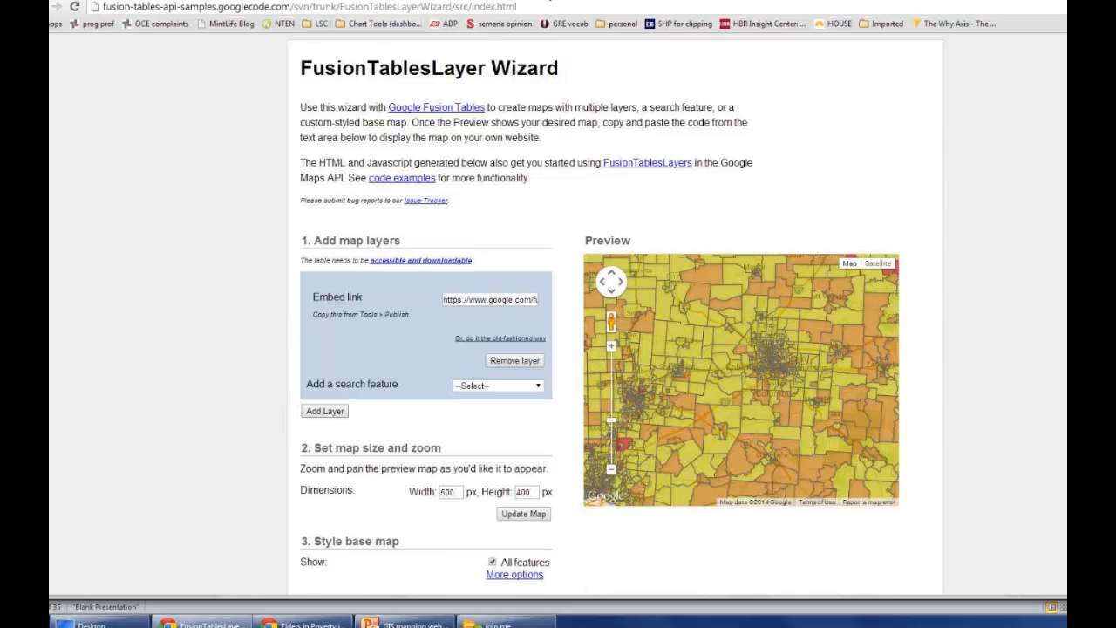
# Step: Copy the publishing link for email or IM of the Ohio housing for elderly address map
pyautogui.click(549, 0)
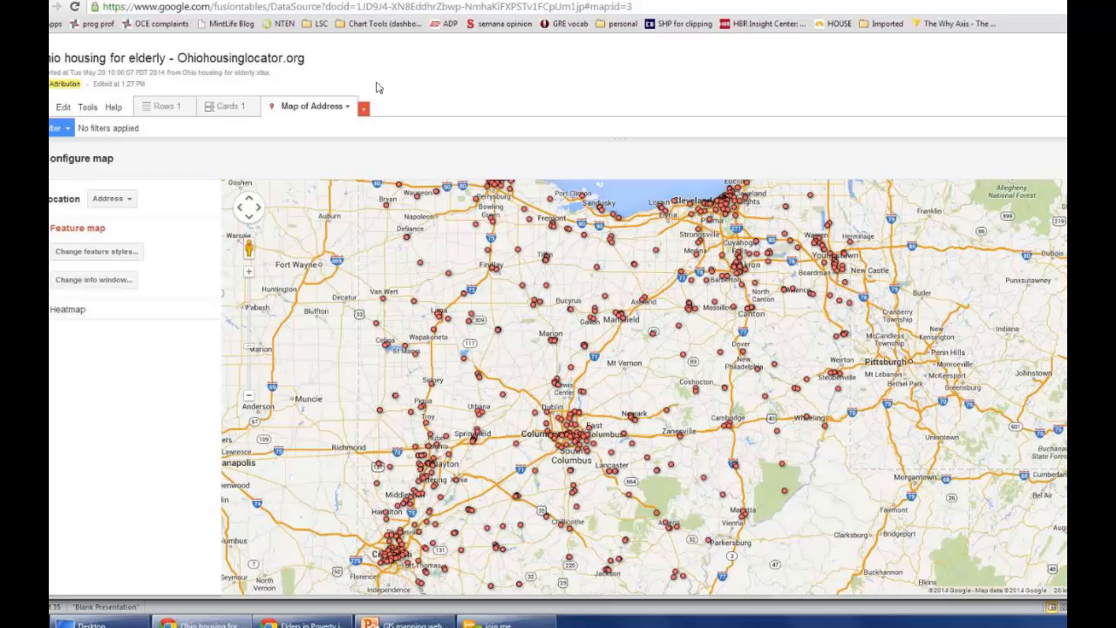
pyautogui.click(347, 108)
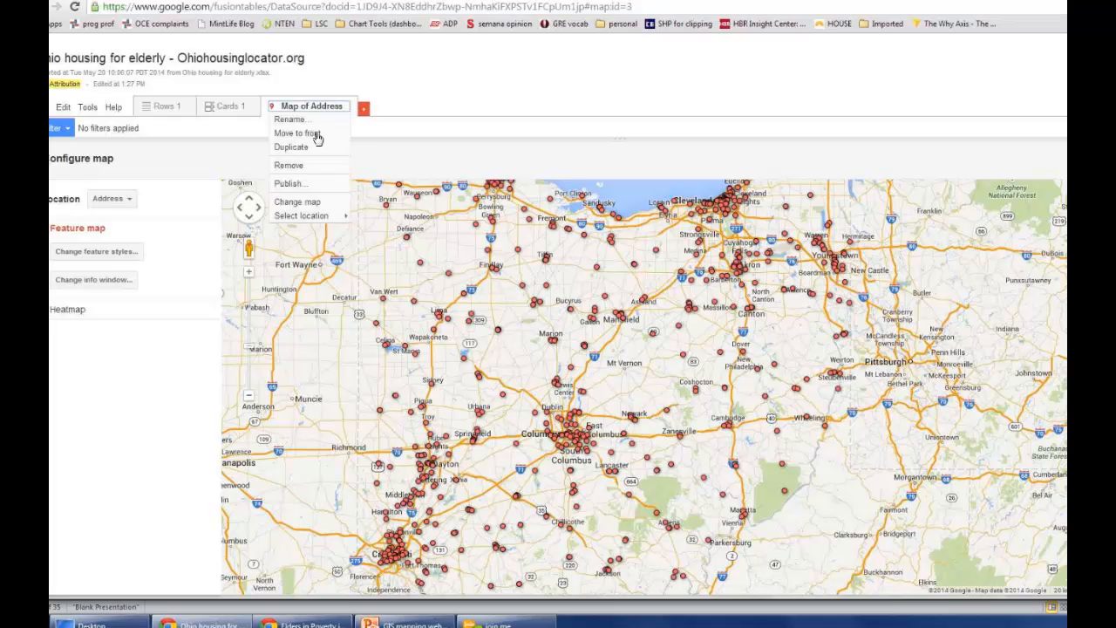
pyautogui.click(289, 185)
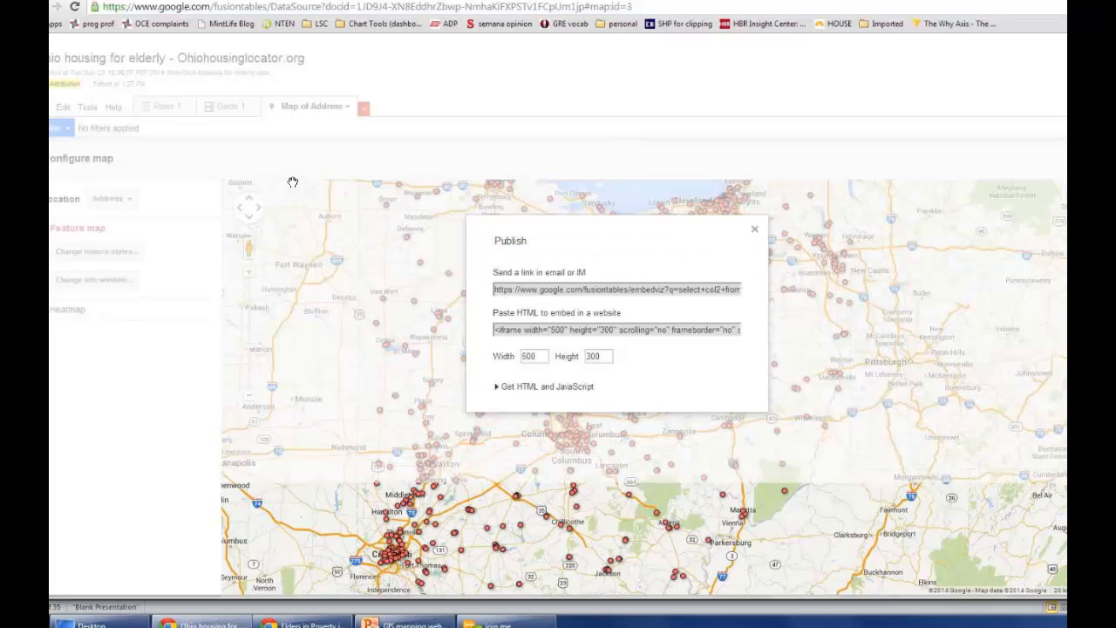
pyautogui.click(600, 290)
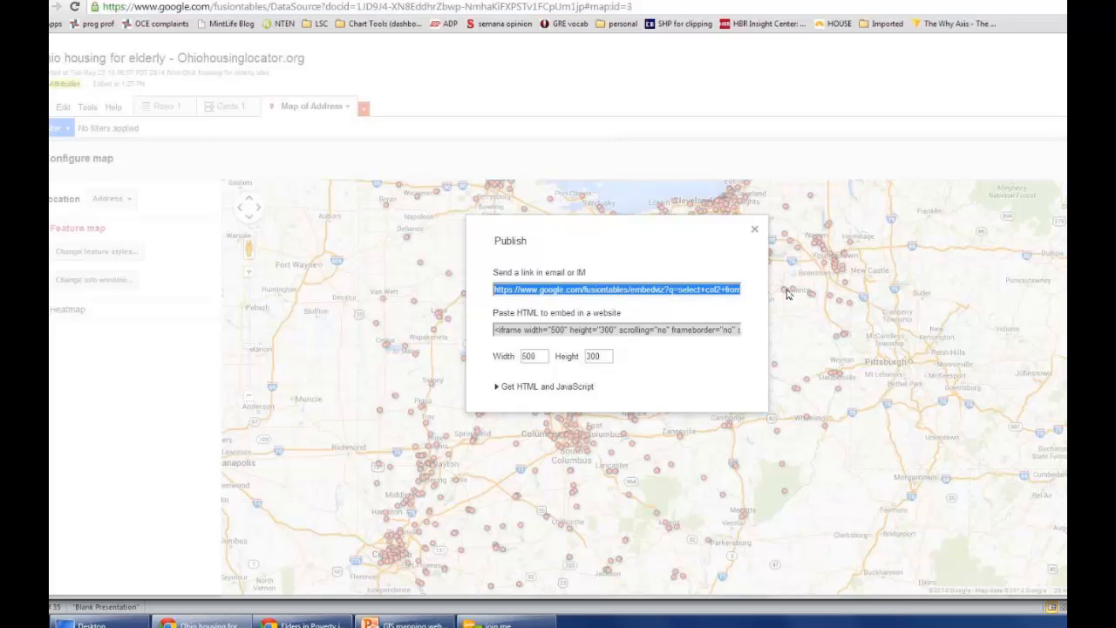
pyautogui.click(755, 229)
# Step: Add a second layer in the FusionTablesLayer Wizard with the copied housing map link and put it on the map
pyautogui.hotkey('ctrl', 'Tab')
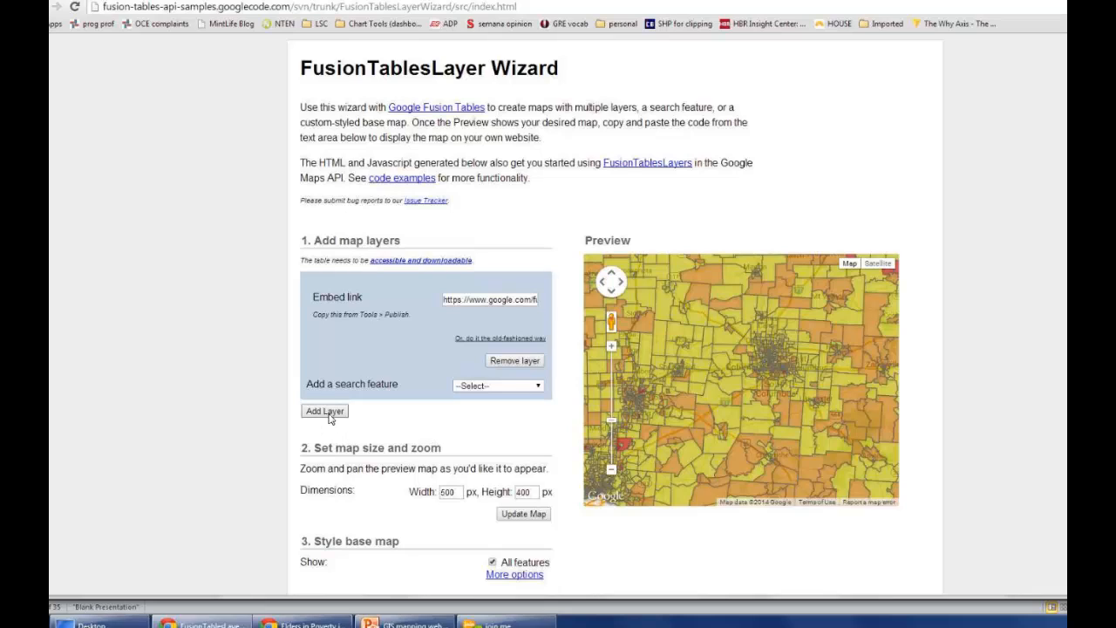
pyautogui.click(325, 411)
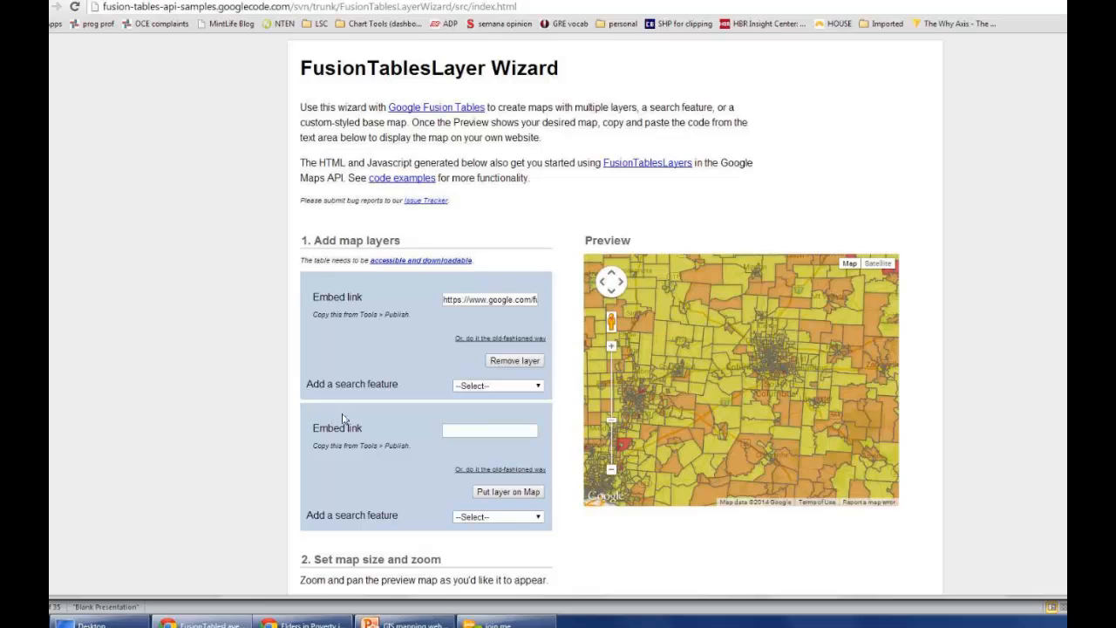
pyautogui.click(454, 430)
pyautogui.hotkey('ctrl', 'v')
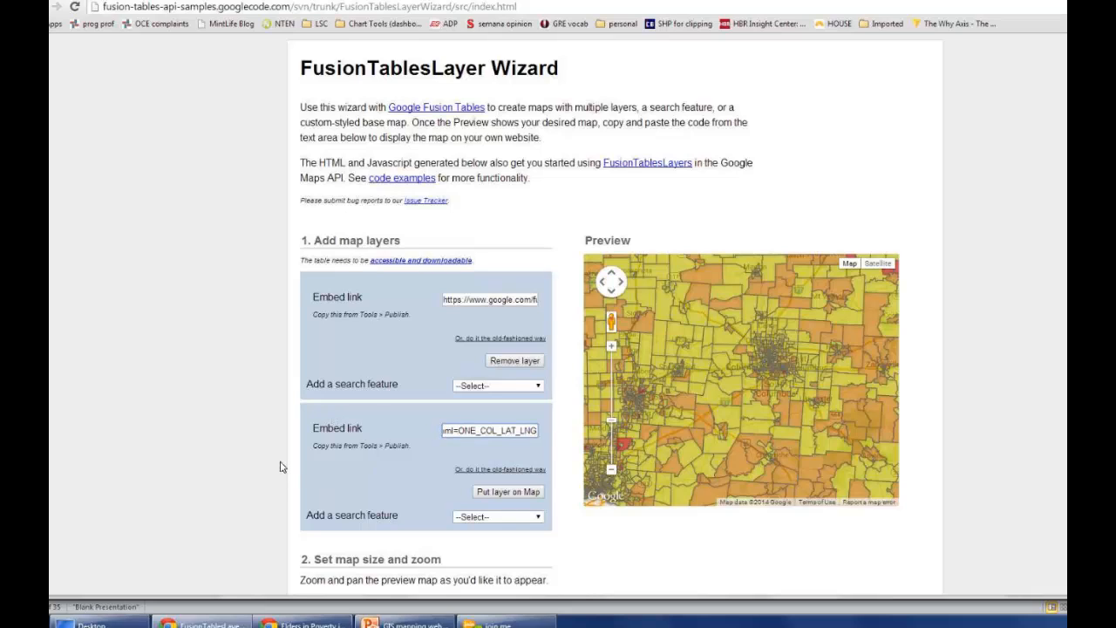
pyautogui.click(508, 492)
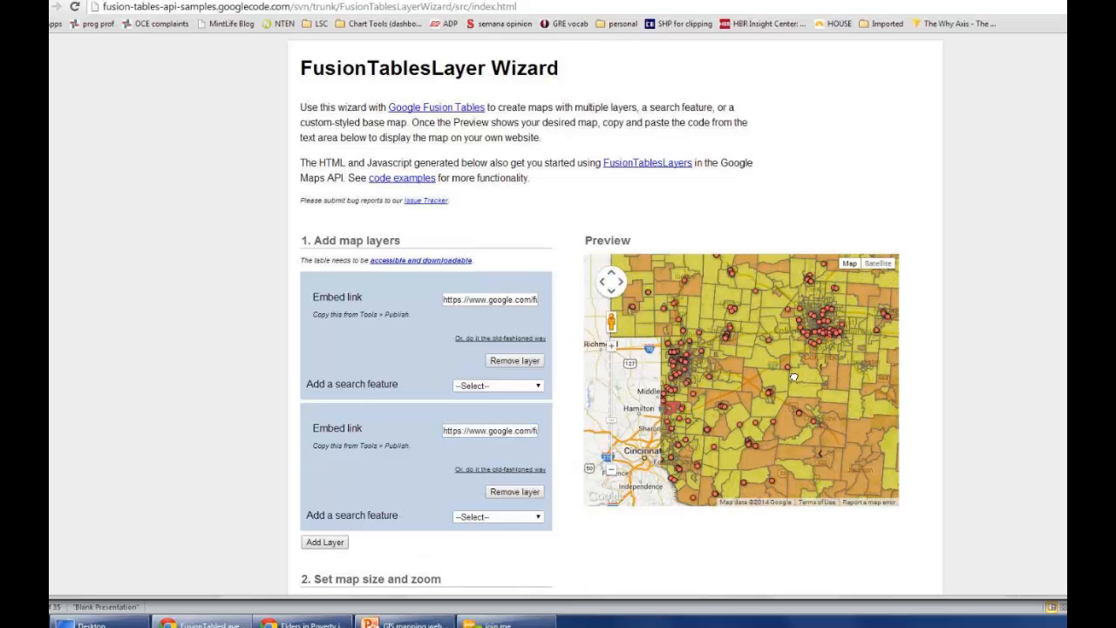
pyautogui.moveTo(739, 434); pyautogui.dragTo(768, 412)
# Step: Set the map dimensions to 700 px wide and 700 px high, and update the map
pyautogui.scroll(-2, 1009, 401)
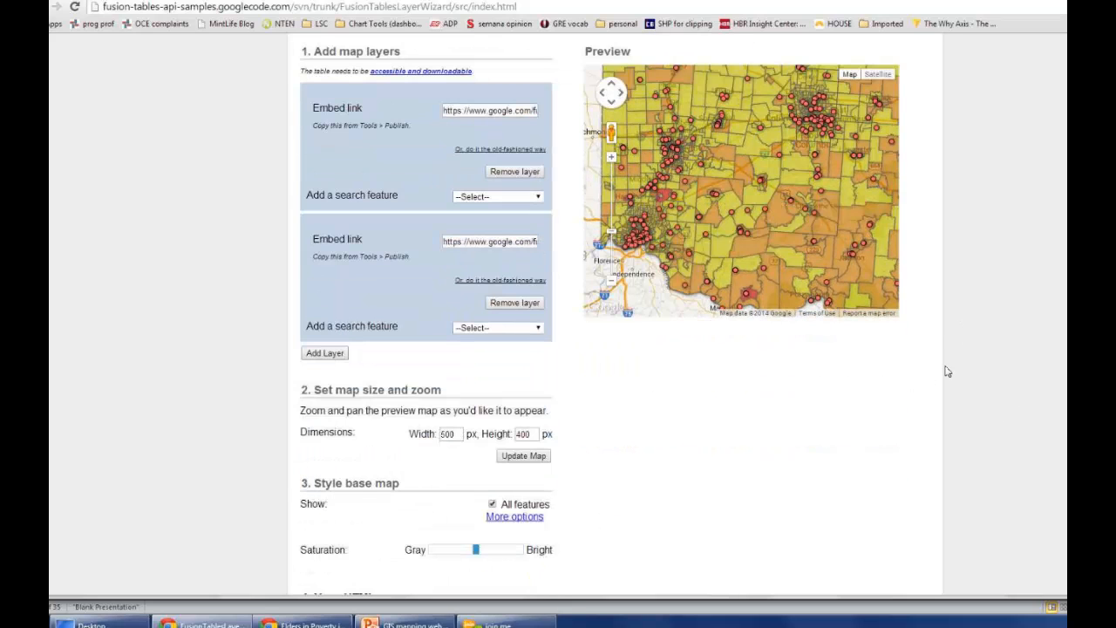
pyautogui.scroll(1, 943, 366)
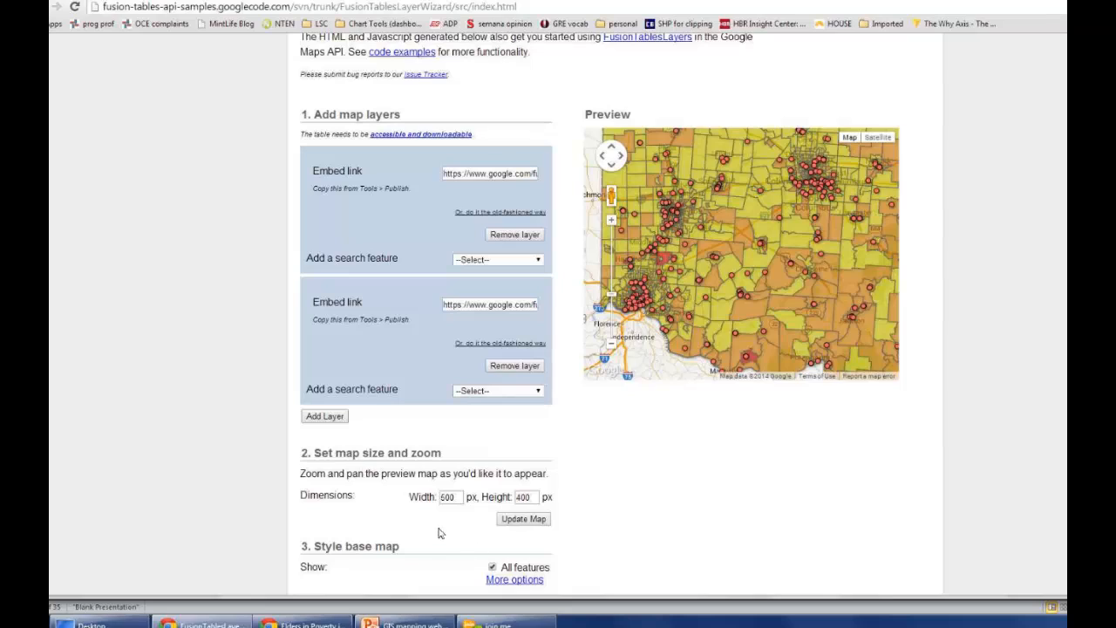
pyautogui.moveTo(444, 498); pyautogui.dragTo(437, 496)
pyautogui.press('Tab')
pyautogui.write('700')
pyautogui.click(515, 524)
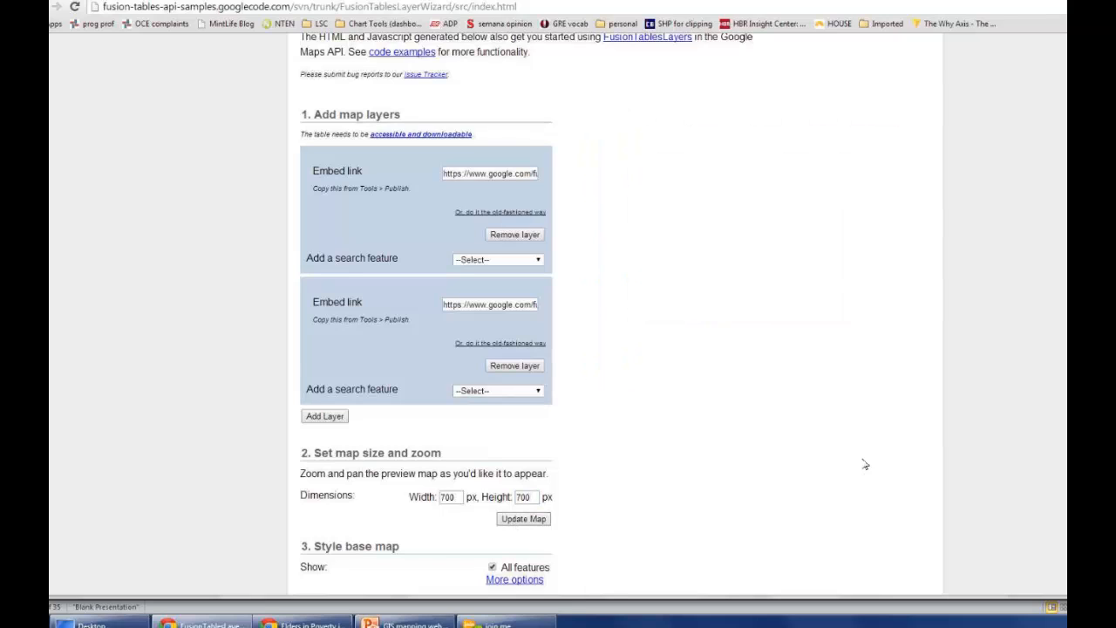
# Step: Position the enlarged two-layer preview map so that central and southern Ohio fill the frame
pyautogui.scroll(-3, 1003, 403)
pyautogui.scroll(-4, 1003, 403)
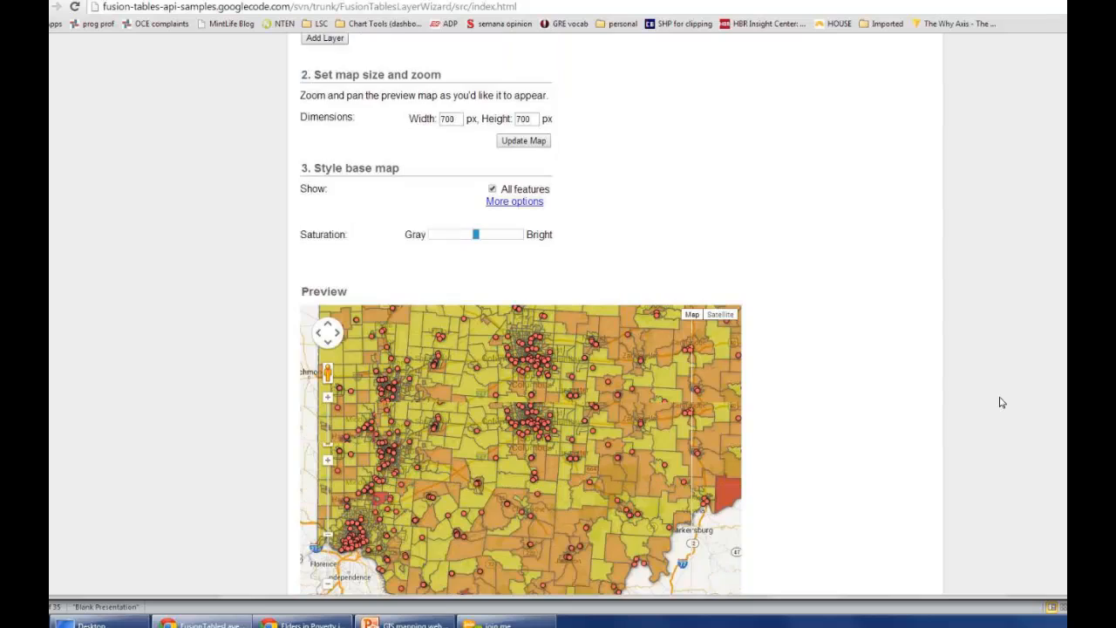
pyautogui.scroll(-2, 1001, 402)
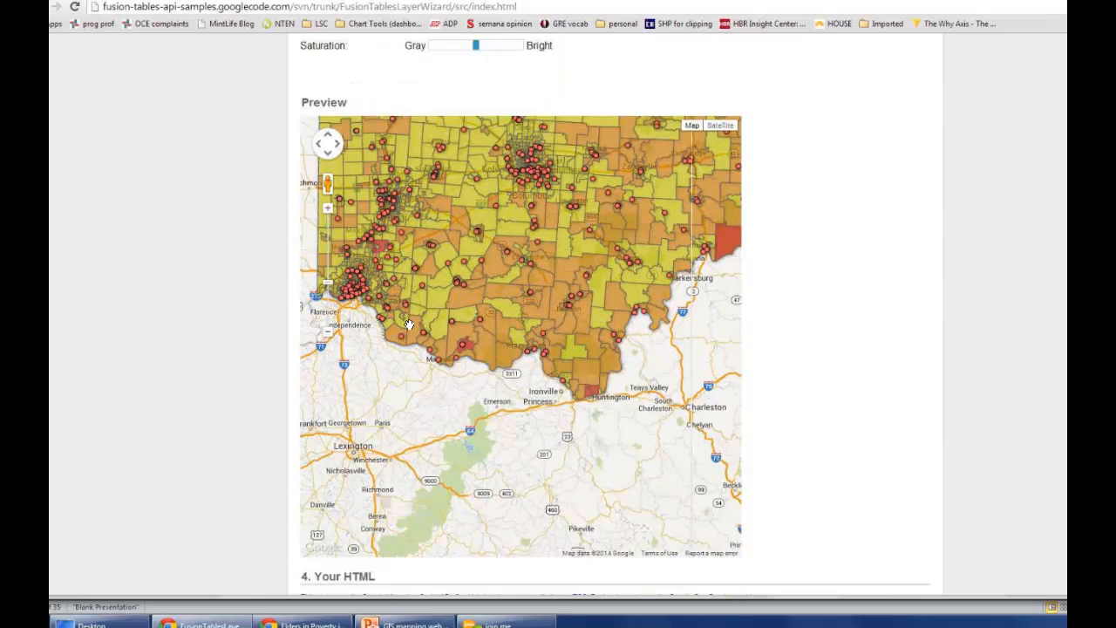
pyautogui.moveTo(472, 308); pyautogui.dragTo(477, 403)
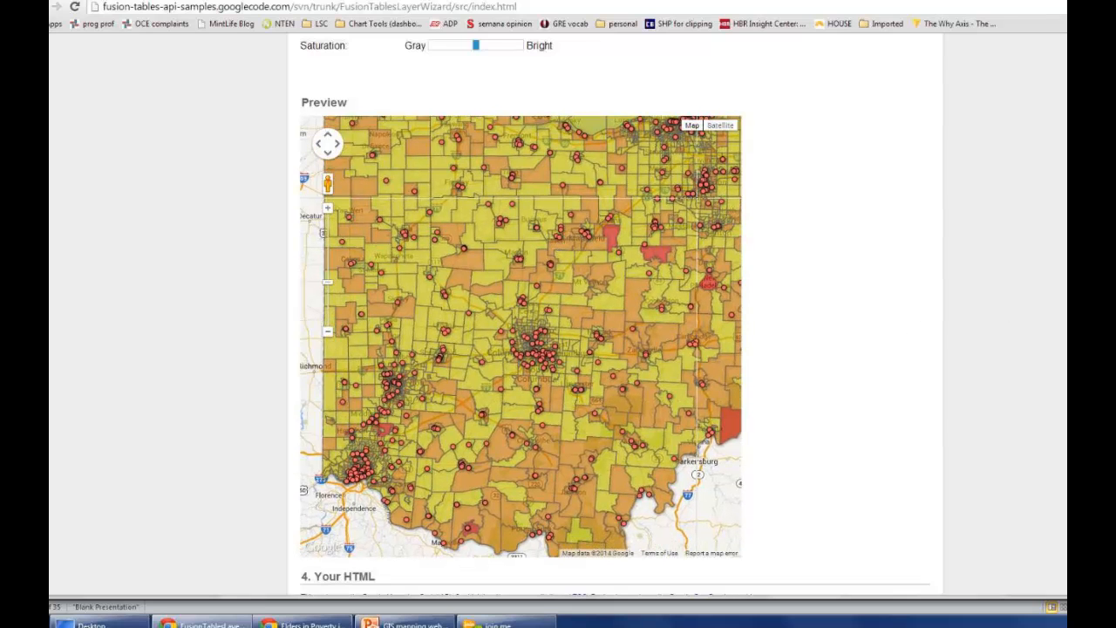
pyautogui.scroll(1, 837, 348)
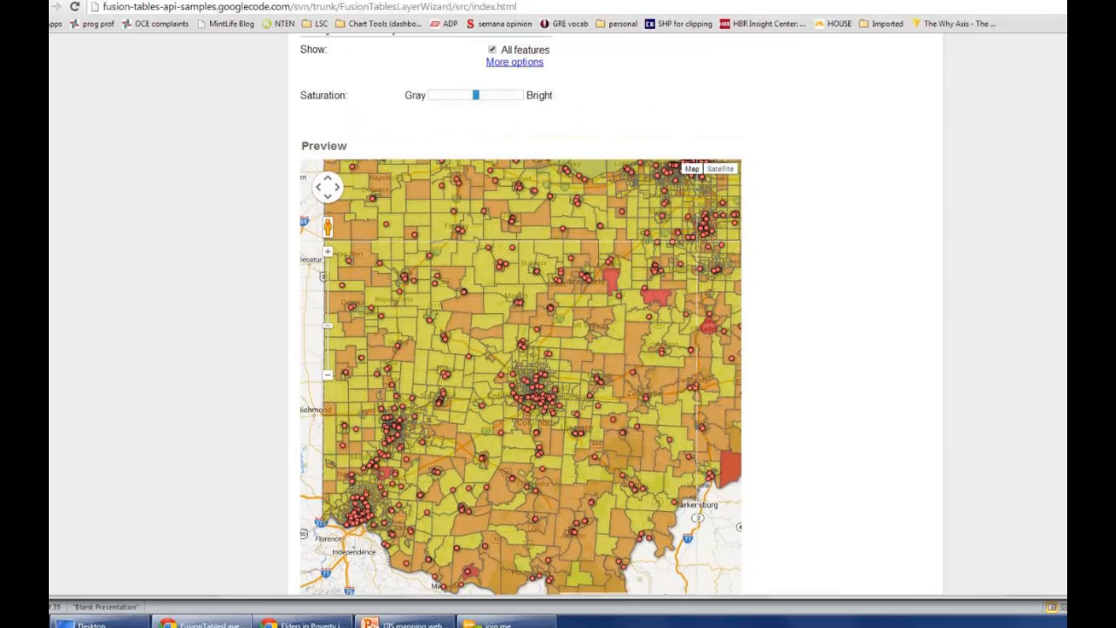
# Step: Examine the generated HTML code for the two-layer map in the "Your HTML" section
pyautogui.scroll(-2, 837, 348)
pyautogui.scroll(-4, 616, 314)
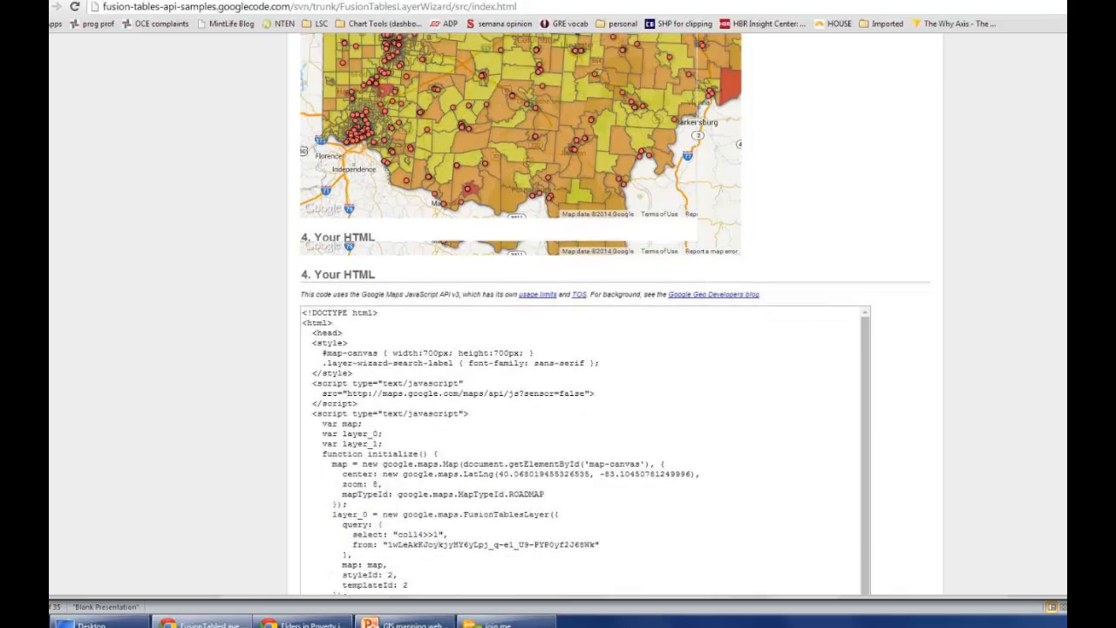
pyautogui.click(322, 207)
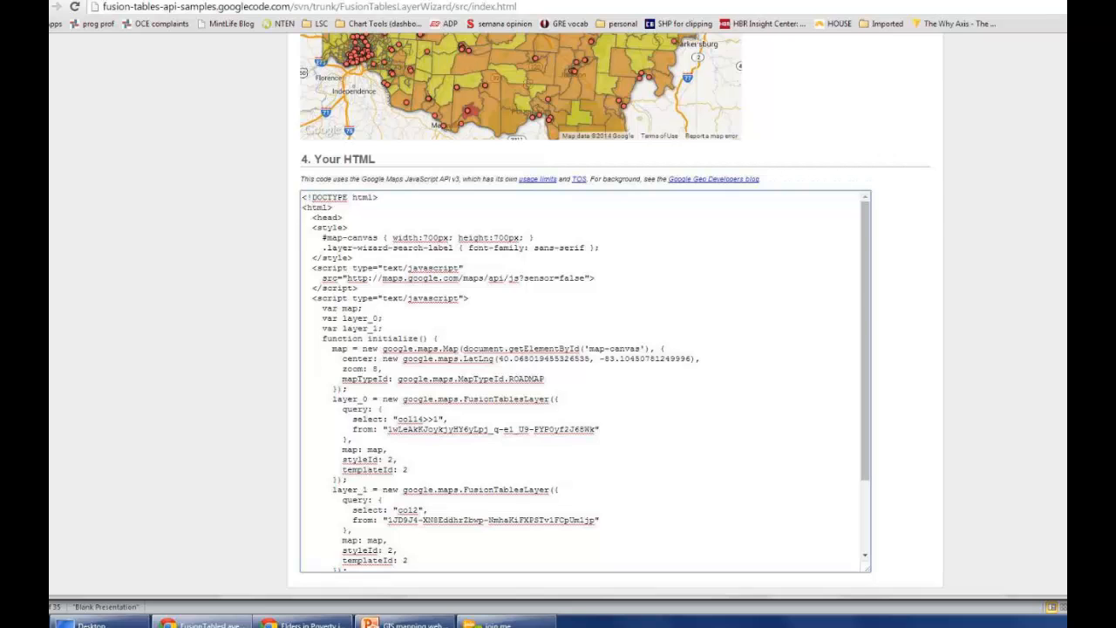
# Step: View the publishing options for the Ohio housing for elderly address map, and return to the FusionTablesLayer Wizard
pyautogui.click(541, 0)
pyautogui.click(347, 108)
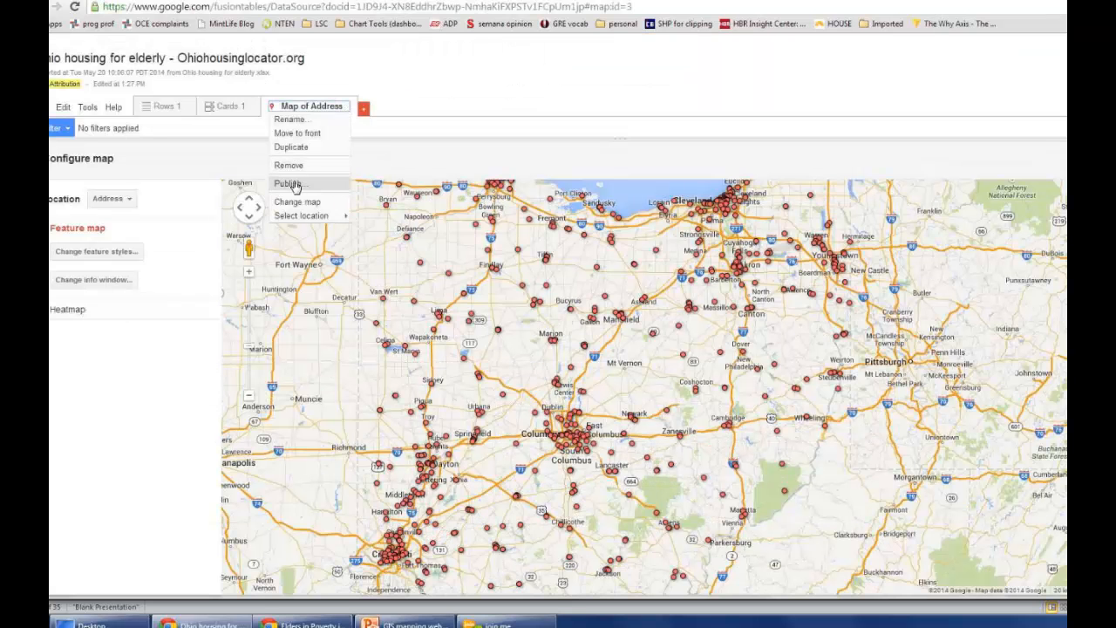
pyautogui.click(295, 185)
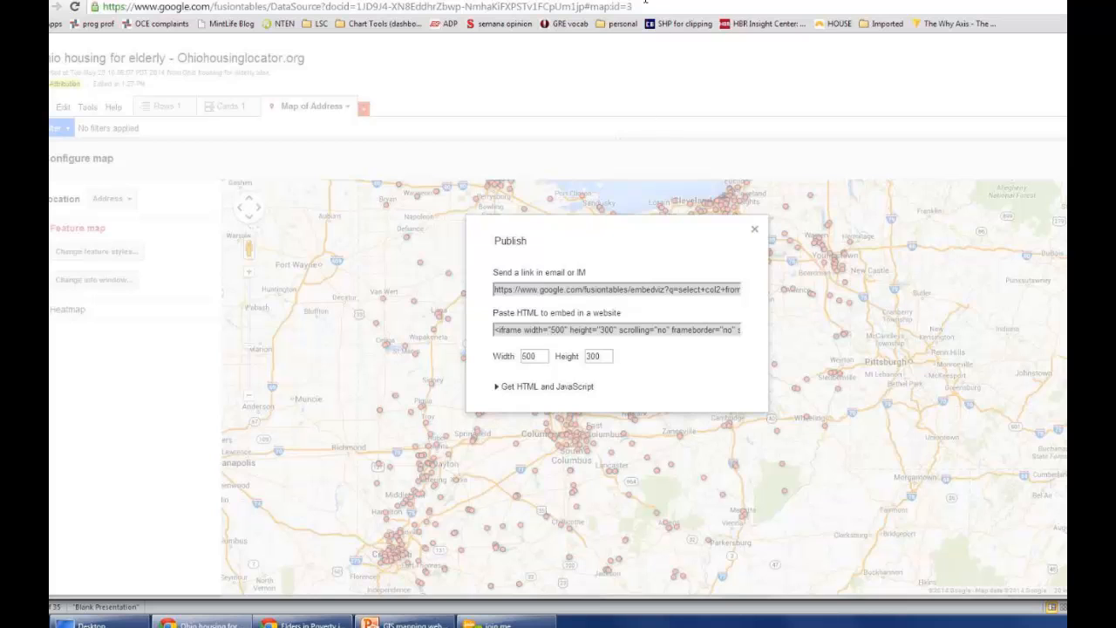
pyautogui.click(646, 2)
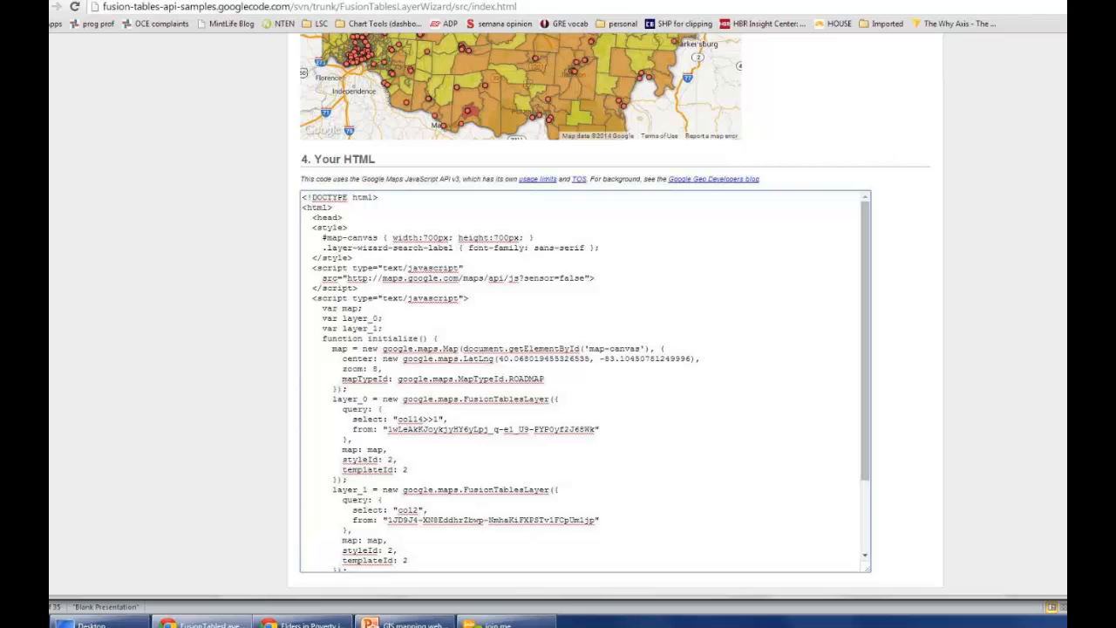
# Step: Switch to the web page with the embedded map and view senior poverty details for census tracts in Hardin and Logan counties
pyautogui.click(305, 625)
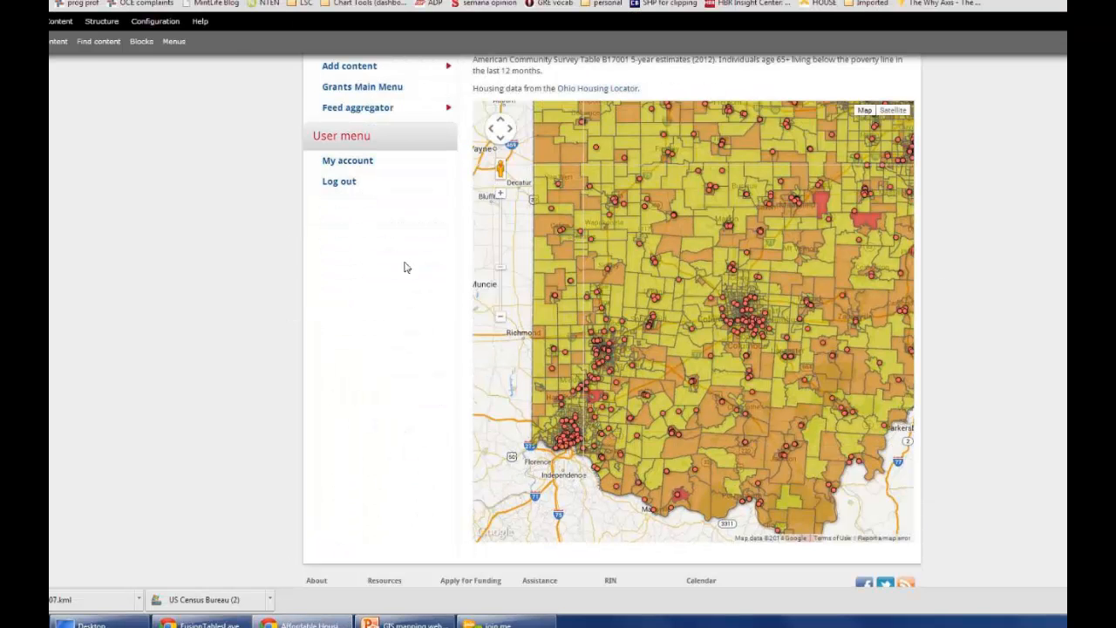
pyautogui.moveTo(794, 282); pyautogui.dragTo(705, 391)
pyautogui.moveTo(614, 359); pyautogui.dragTo(617, 327)
pyautogui.click(628, 251)
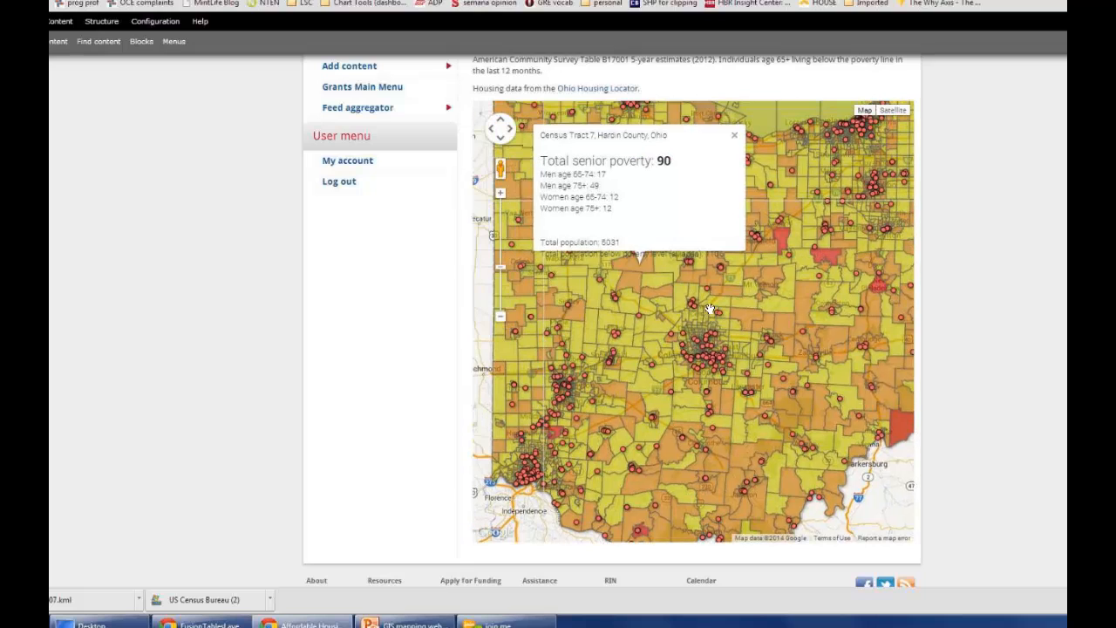
pyautogui.click(628, 284)
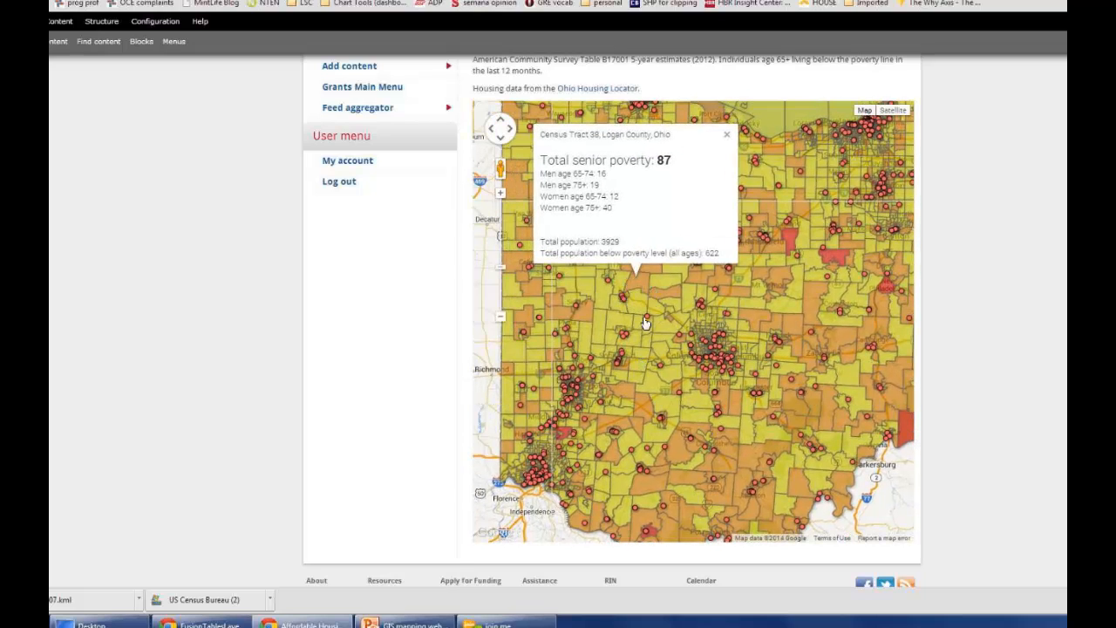
# Step: View the housing details for Cherry Arbors and Northpointe Senior Apartments on the embedded map, and close the open info windows
pyautogui.click(733, 344)
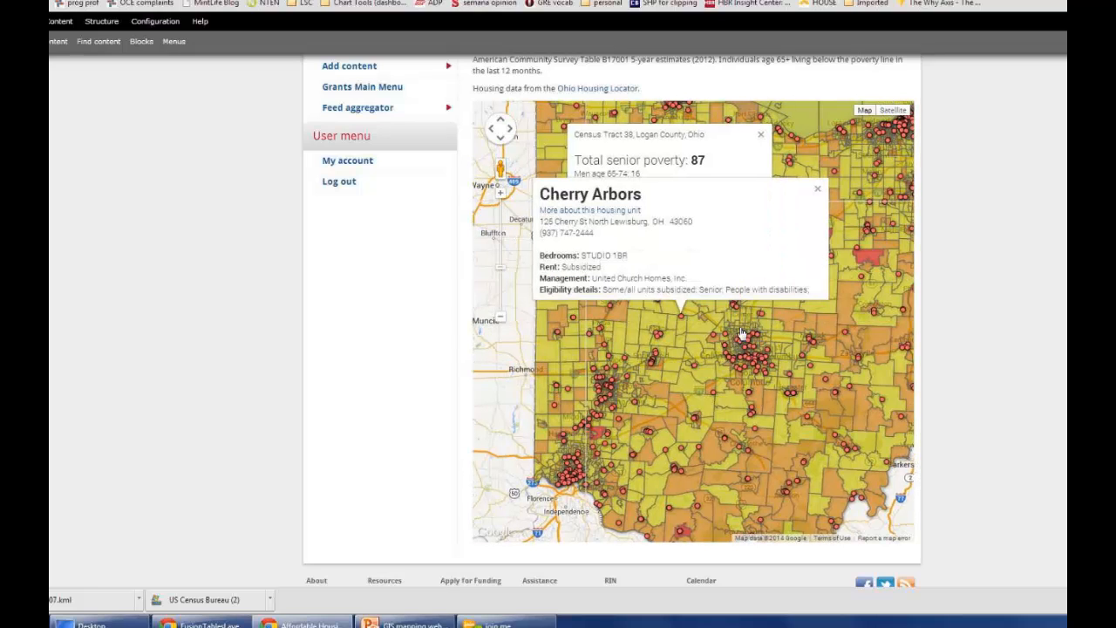
pyautogui.click(658, 356)
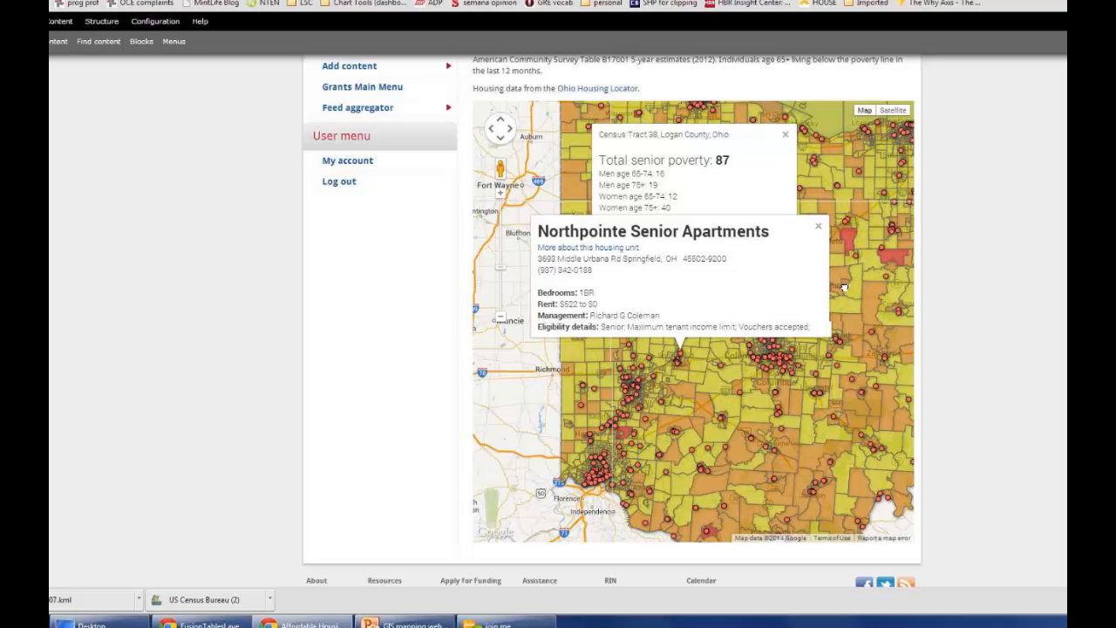
pyautogui.moveTo(885, 284); pyautogui.dragTo(812, 297)
pyautogui.click(771, 231)
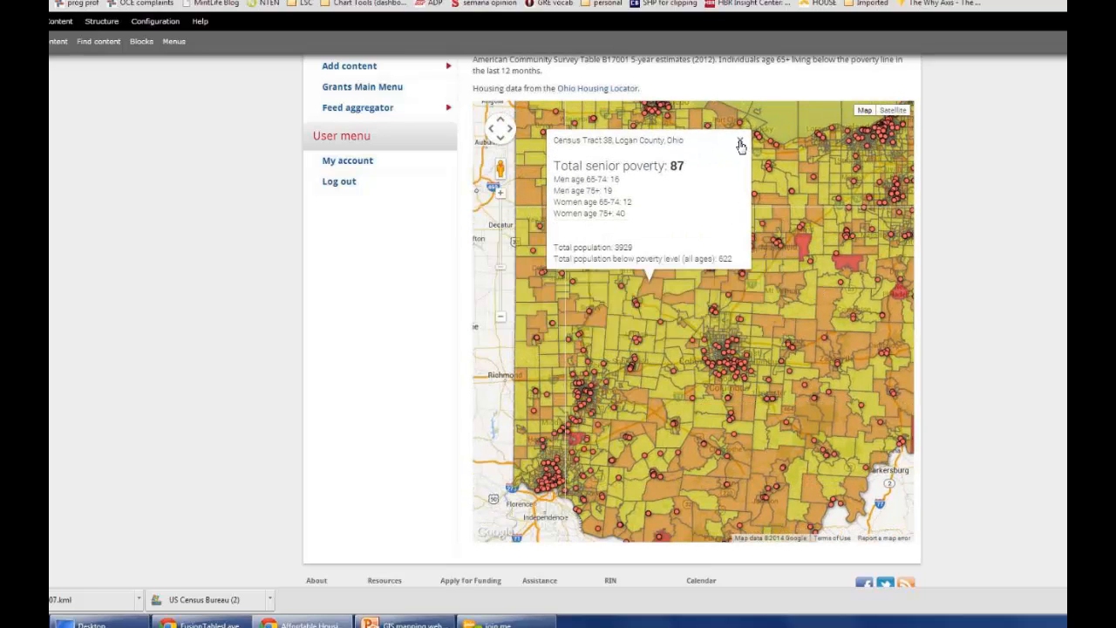
pyautogui.click(740, 142)
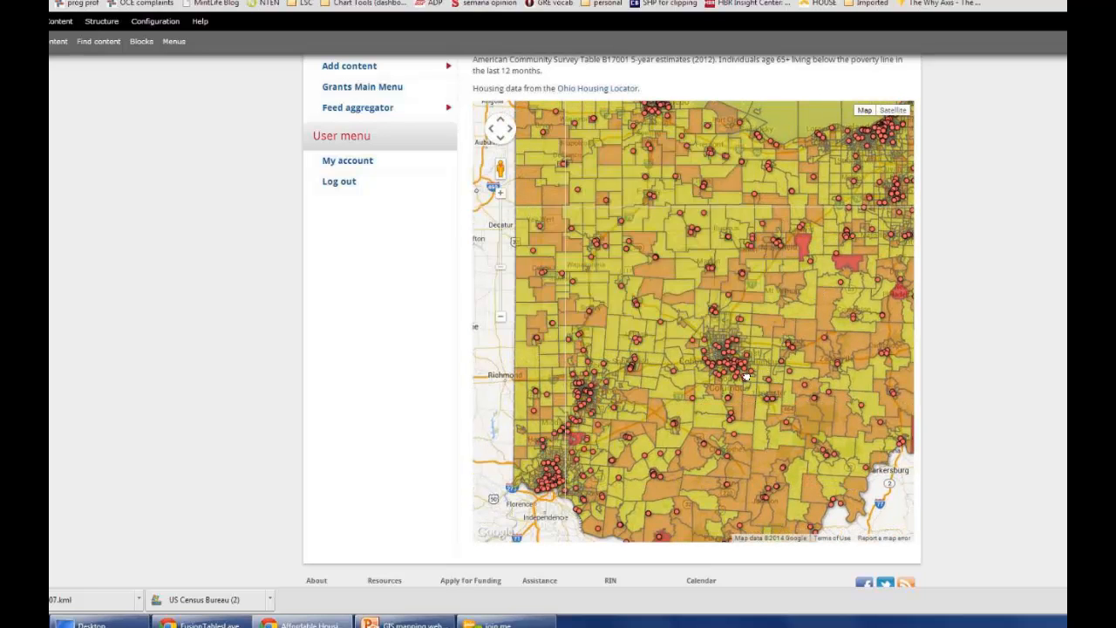
pyautogui.moveTo(748, 379); pyautogui.dragTo(728, 382)
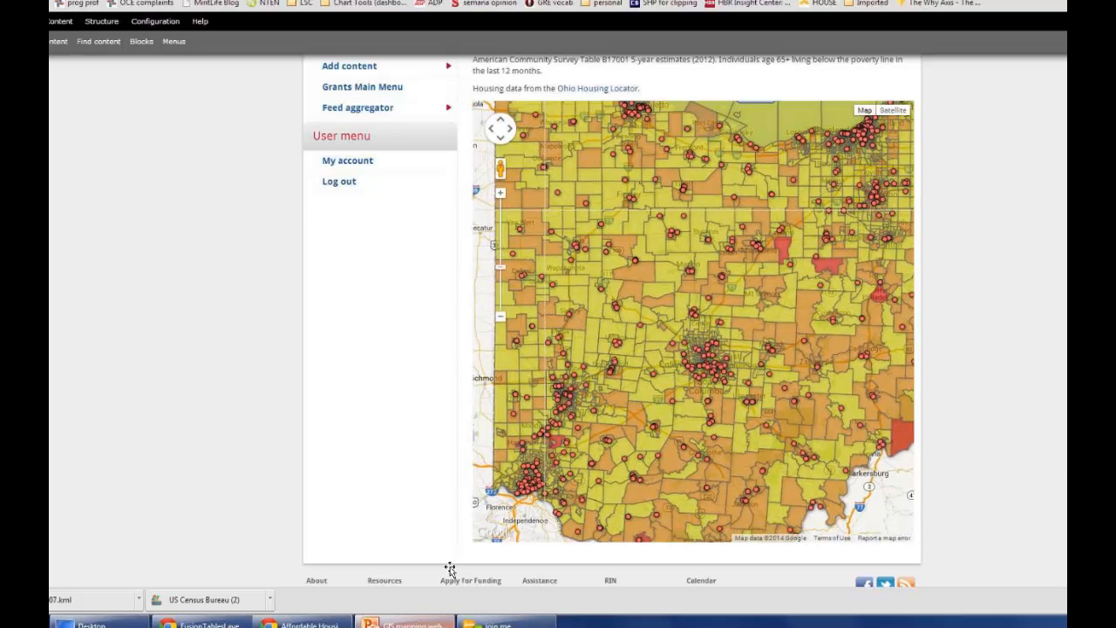
# Step: Switch to the PowerPoint presentation and show the "Final questions?" slide
pyautogui.click(406, 623)
pyautogui.scroll(-1, 215, 387)
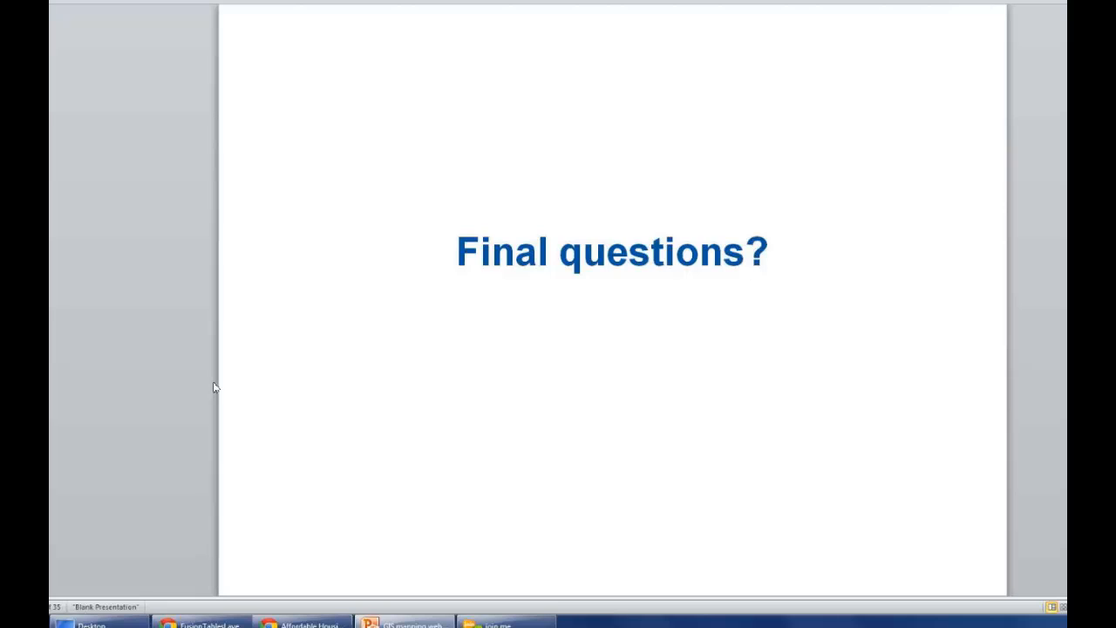